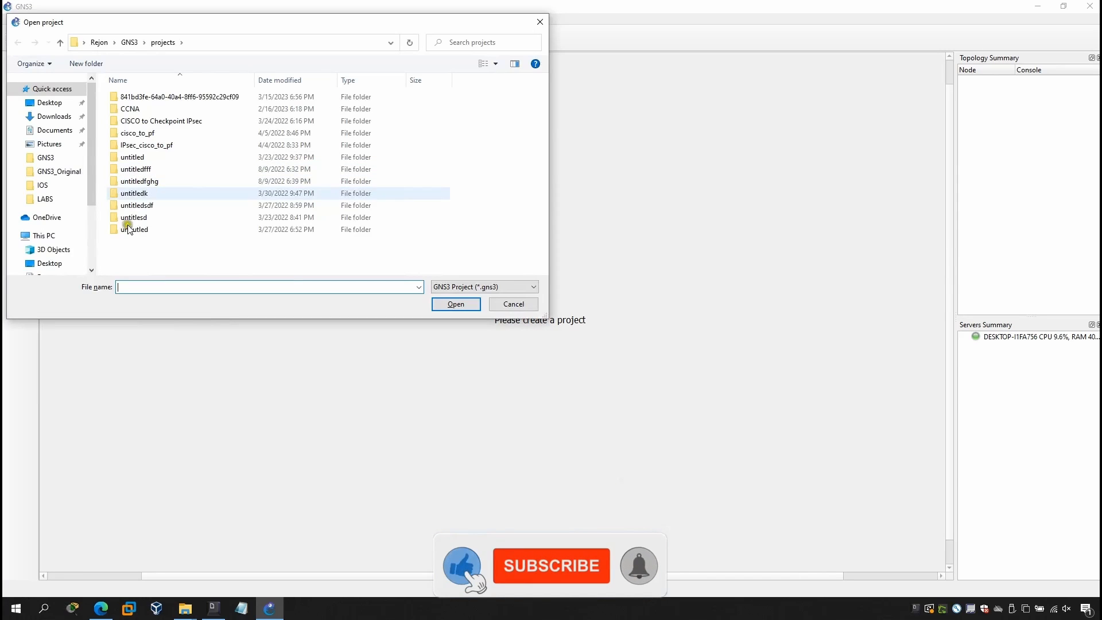
Open the existing project "004 Basic Serial Connection Configuration" from the labs folder.
scroll(68, 246, "down", 2)
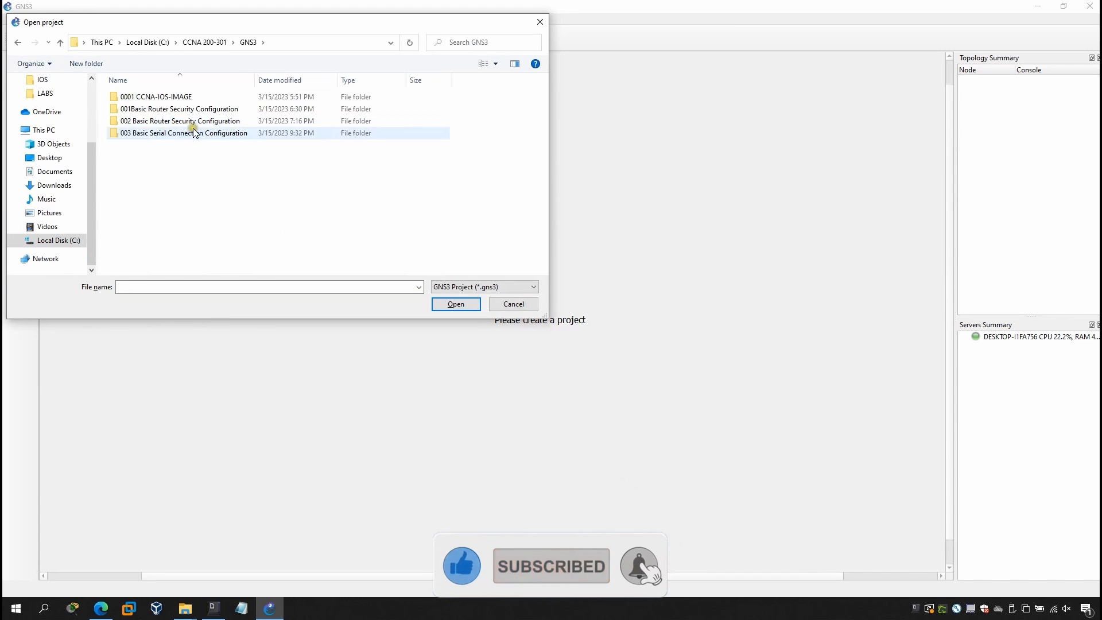
double_click(192, 129)
double_click(183, 110)
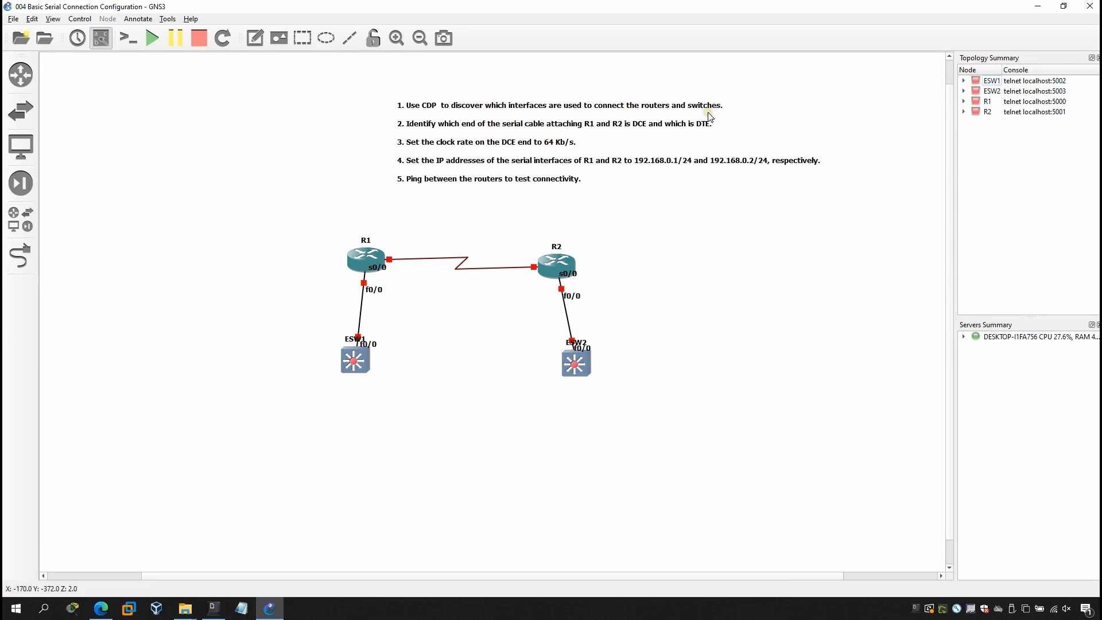
Start all devices in the topology: R1, R2, ESW1 and ESW2.
left_click(501, 298)
left_click_drag(278, 214, 659, 409)
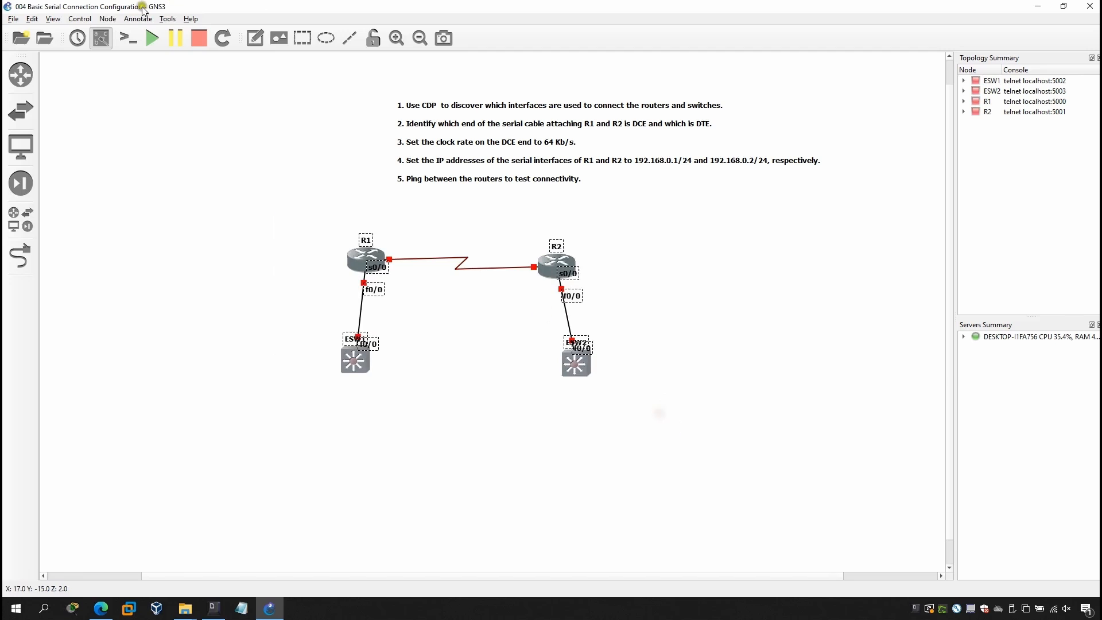
left_click(152, 37)
left_click(554, 317)
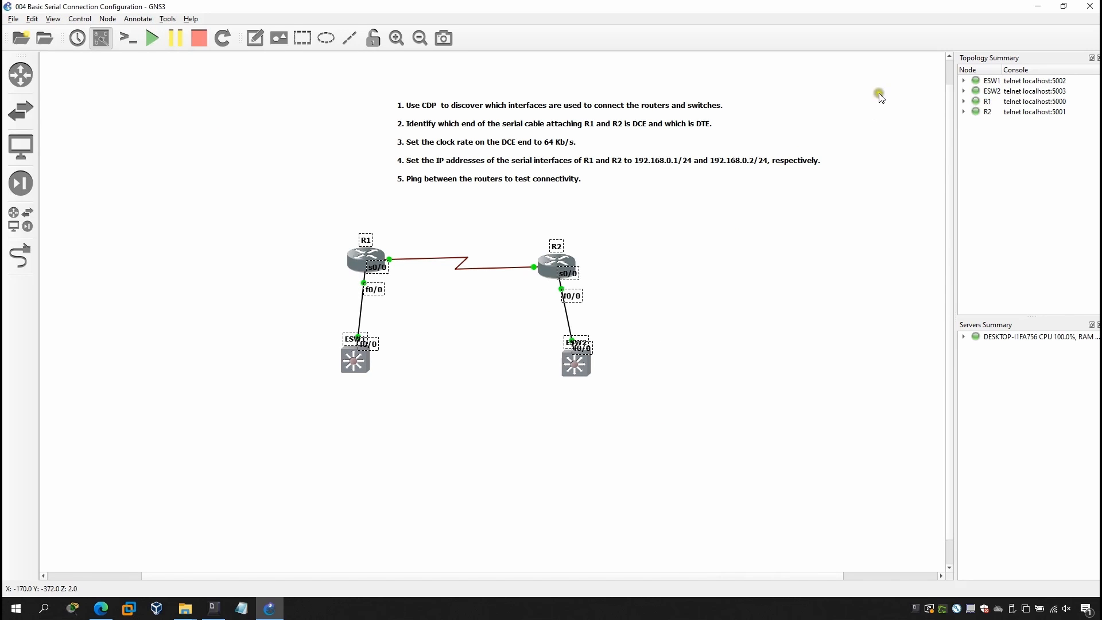
Open the console of switch ESW1, place its window beside the switch and bring up the command prompt.
left_click(451, 342)
right_click(347, 363)
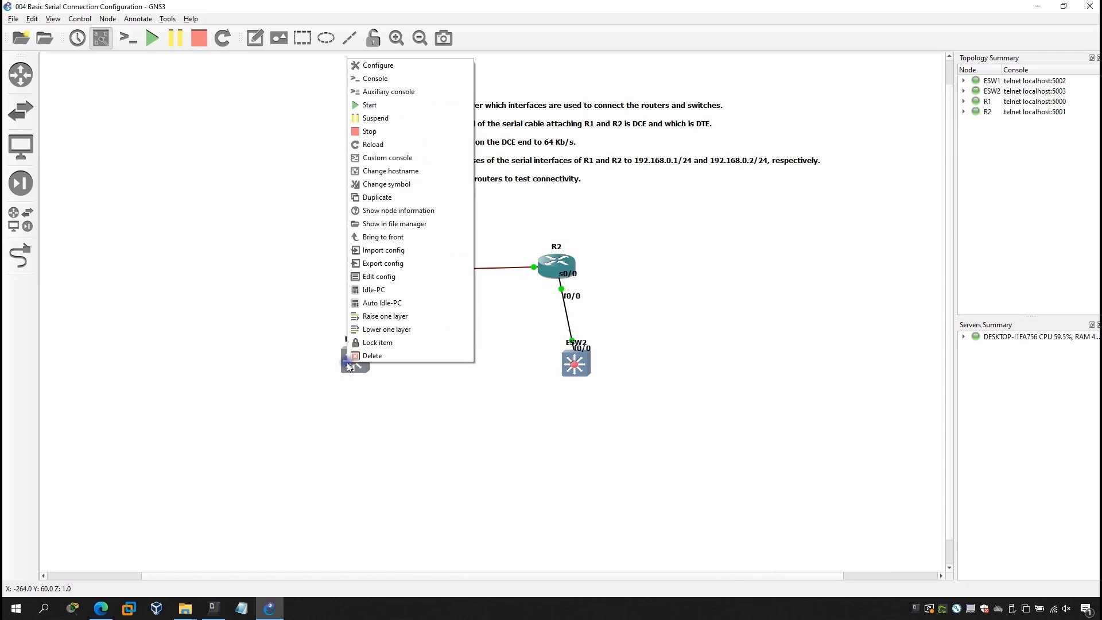
left_click(388, 80)
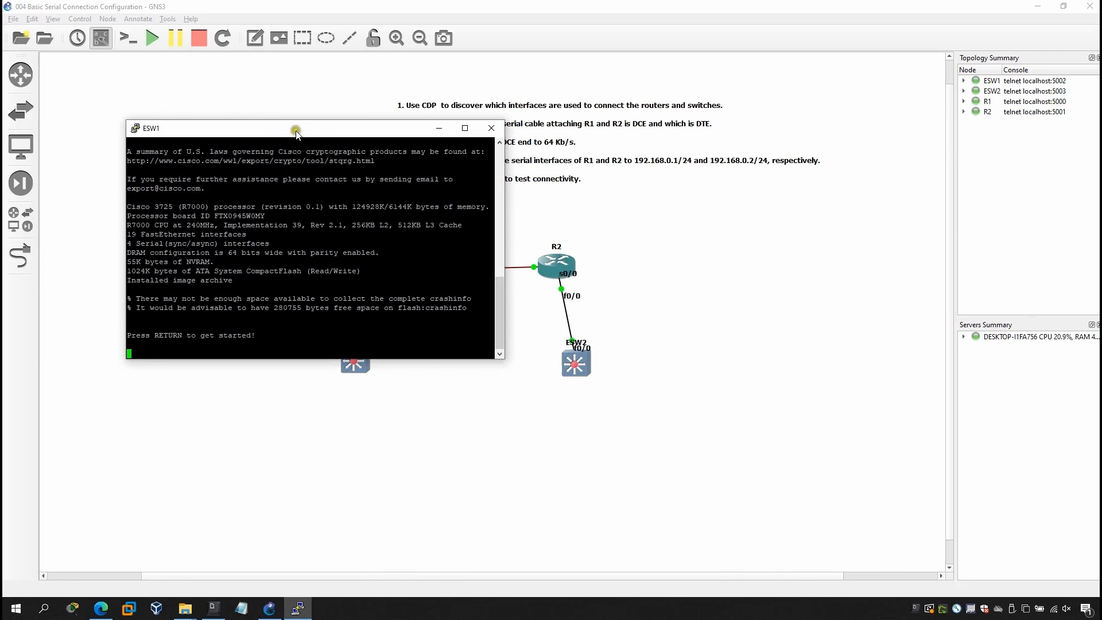
left_click_drag(296, 132, 600, 194)
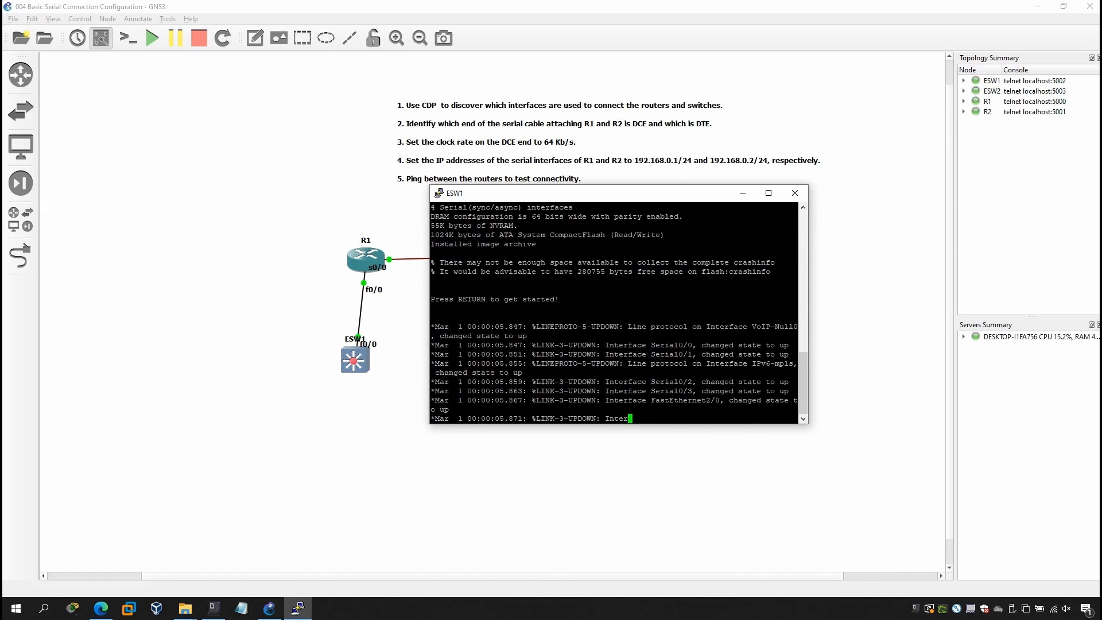
key("Return")
key("Return")
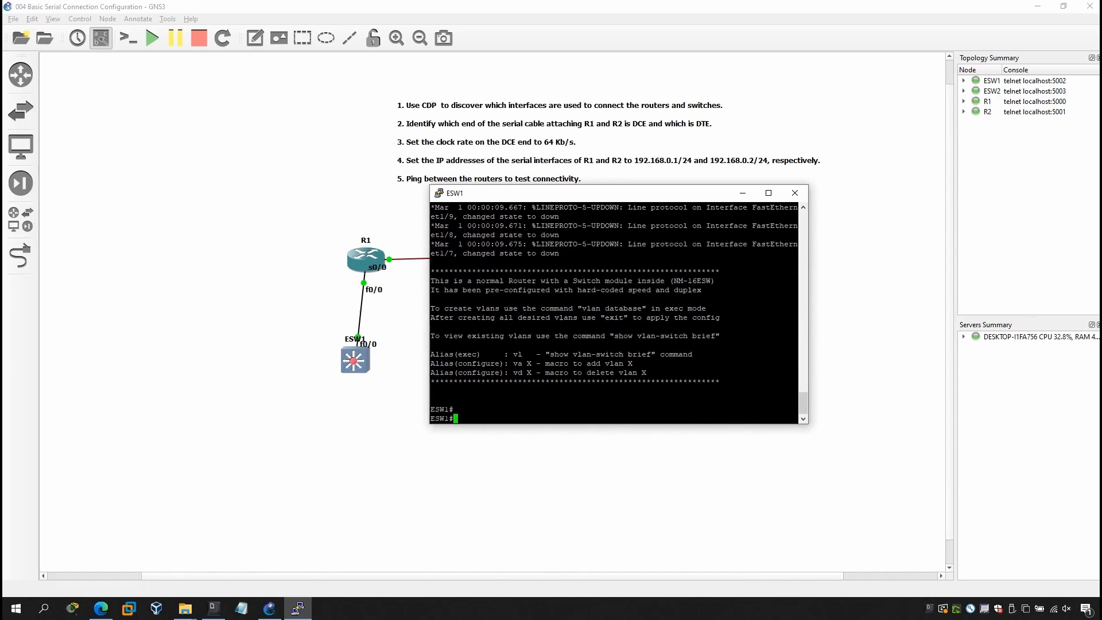
Run show cdp neighbors on ESW1 and examine the neighbor's local interface and port ID.
type("so")
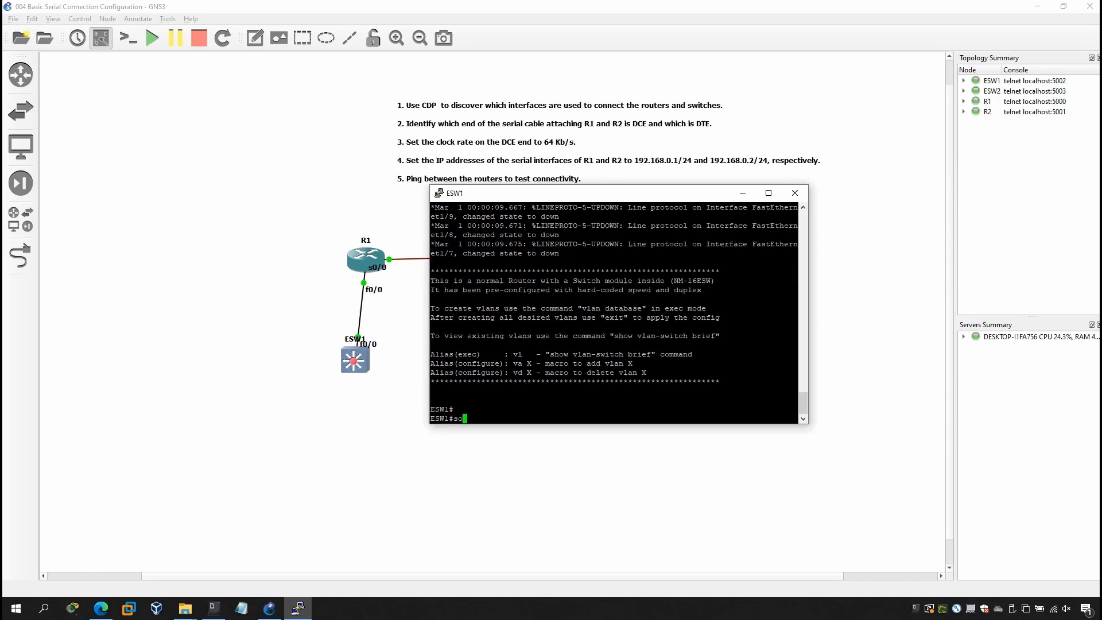
key("Tab")
key("Tab")
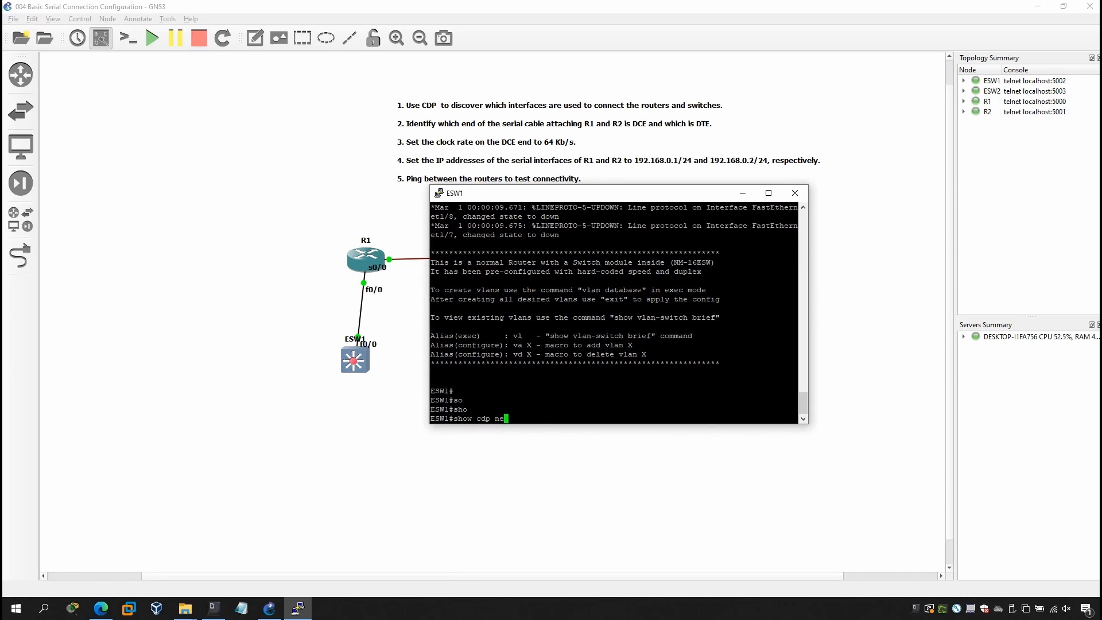
type("cdp ne")
key("Tab")
key("Return")
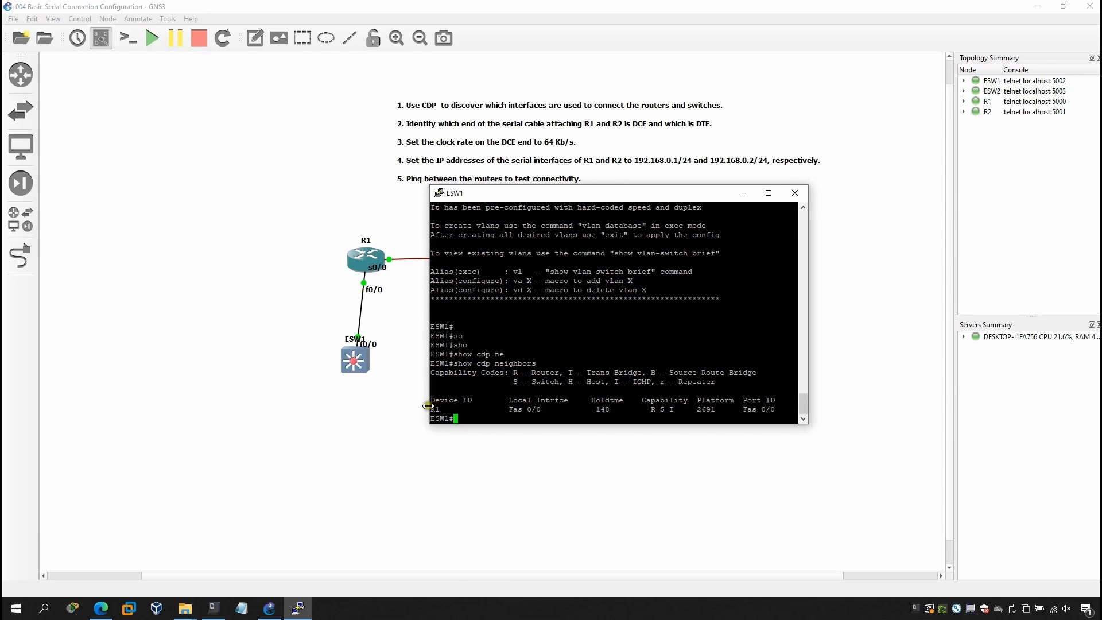
left_click_drag(435, 408, 775, 409)
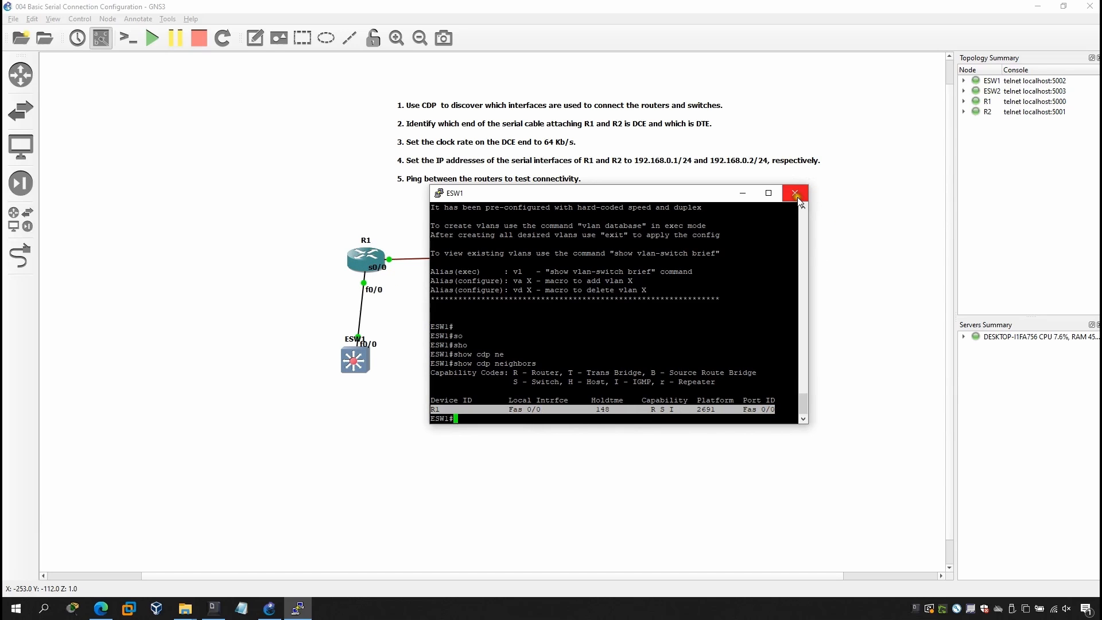
Return to the topology, open the console of switch ESW2 and bring up its command prompt.
left_click(300, 194)
right_click(566, 342)
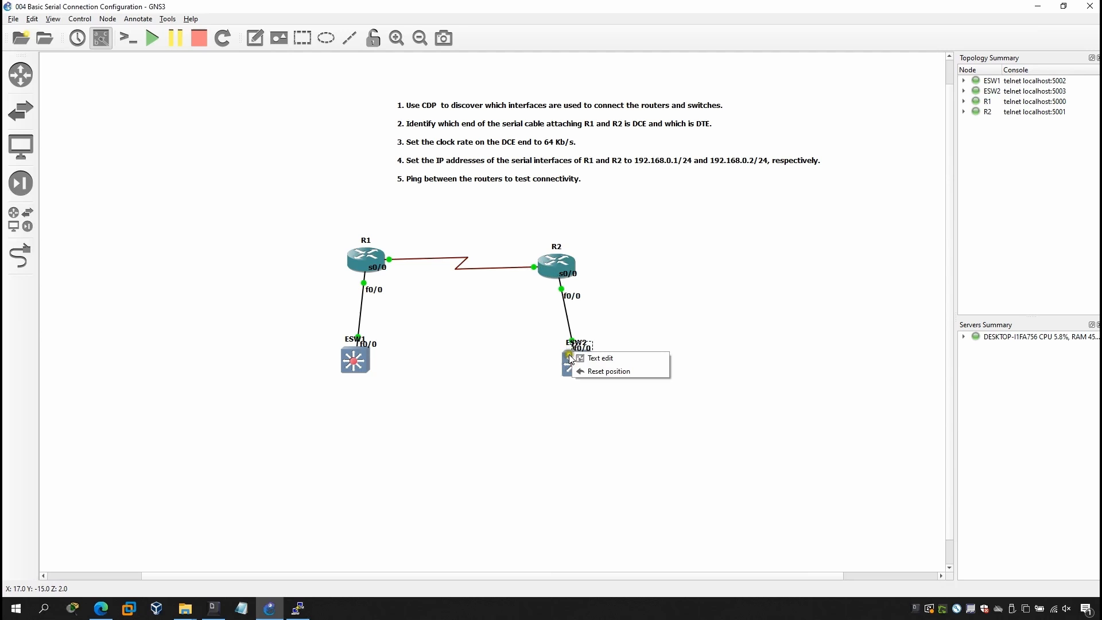
key("Escape")
right_click(572, 363)
left_click(597, 77)
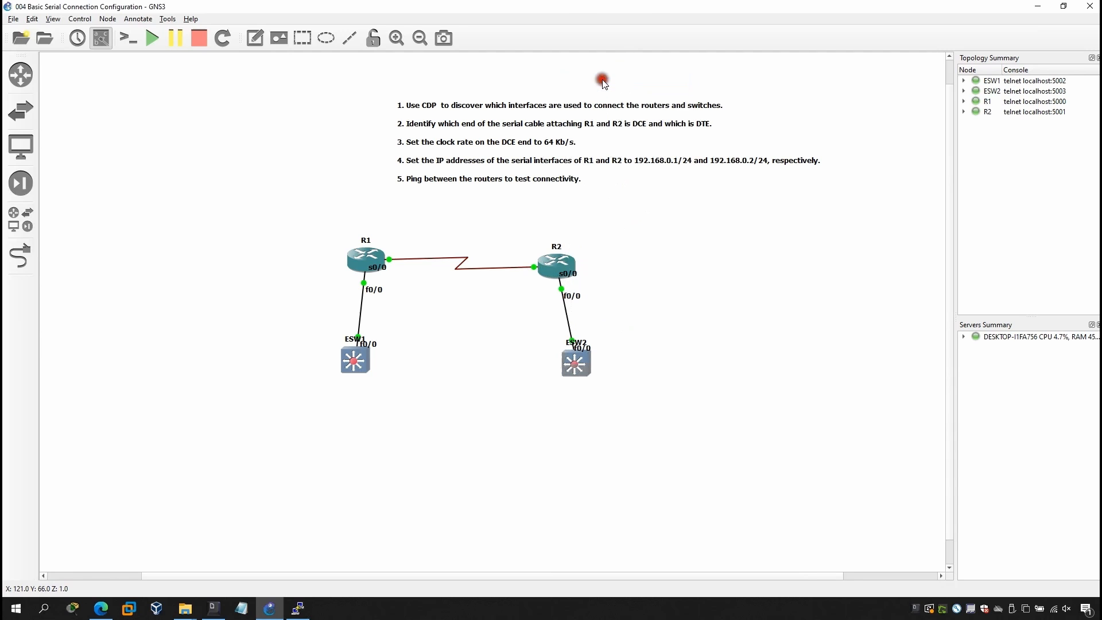
key("Return")
key("Return")
key("Return")
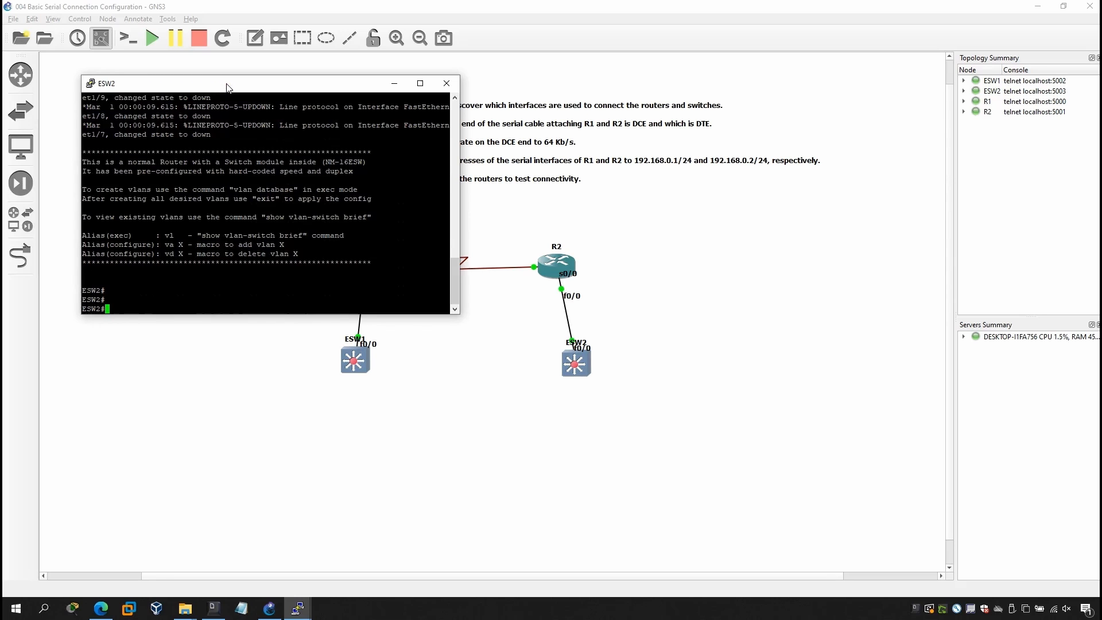
Run show cdp neighbors on ESW2 and examine the device and local interface in the neighbor entry.
type("sh")
key("Tab")
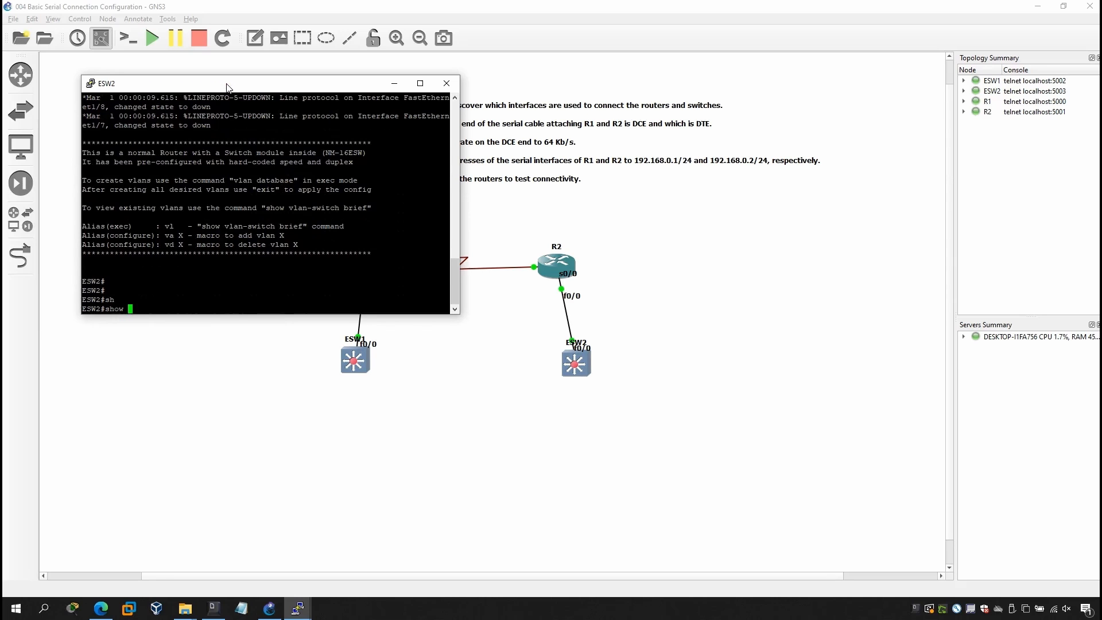
type("cdp")
key("Tab")
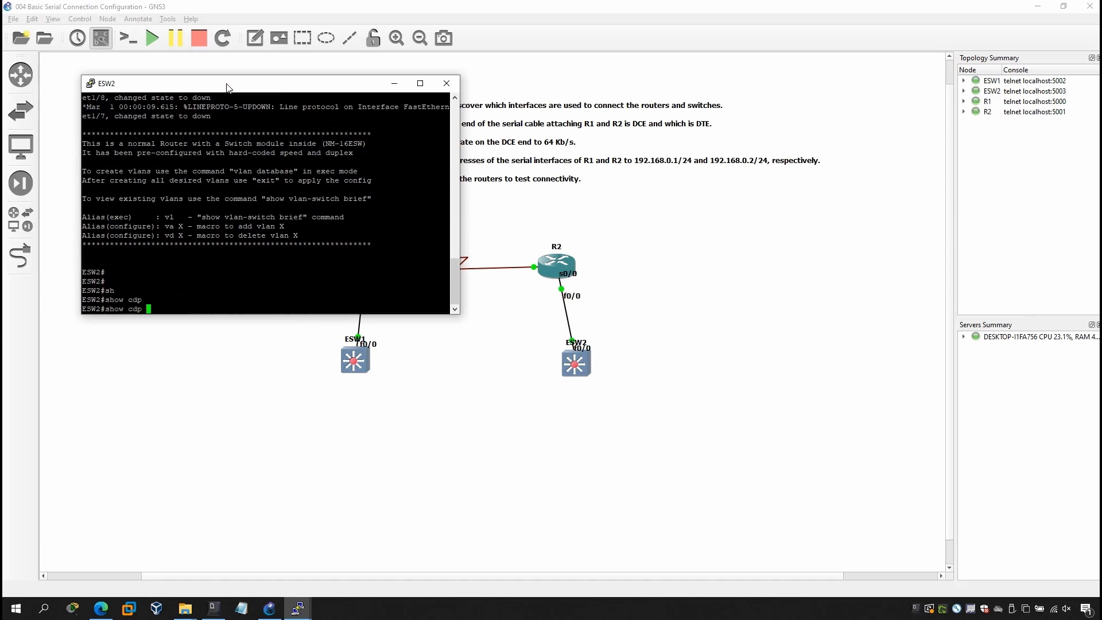
type("ne")
key("Tab")
key("Return")
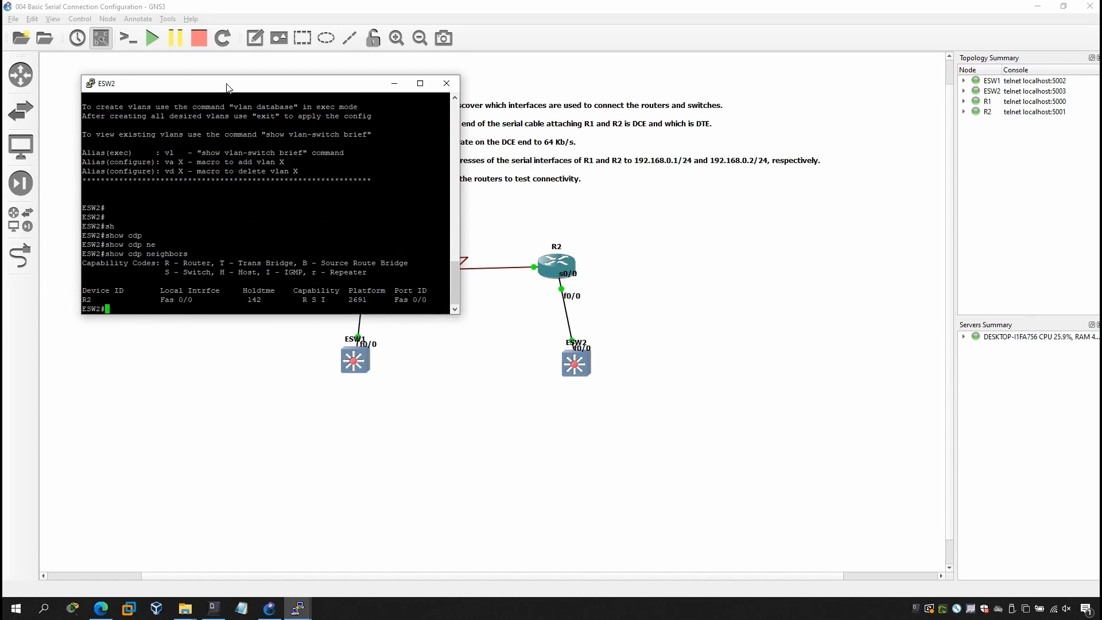
left_click_drag(151, 299, 195, 300)
left_click_drag(105, 300, 82, 300)
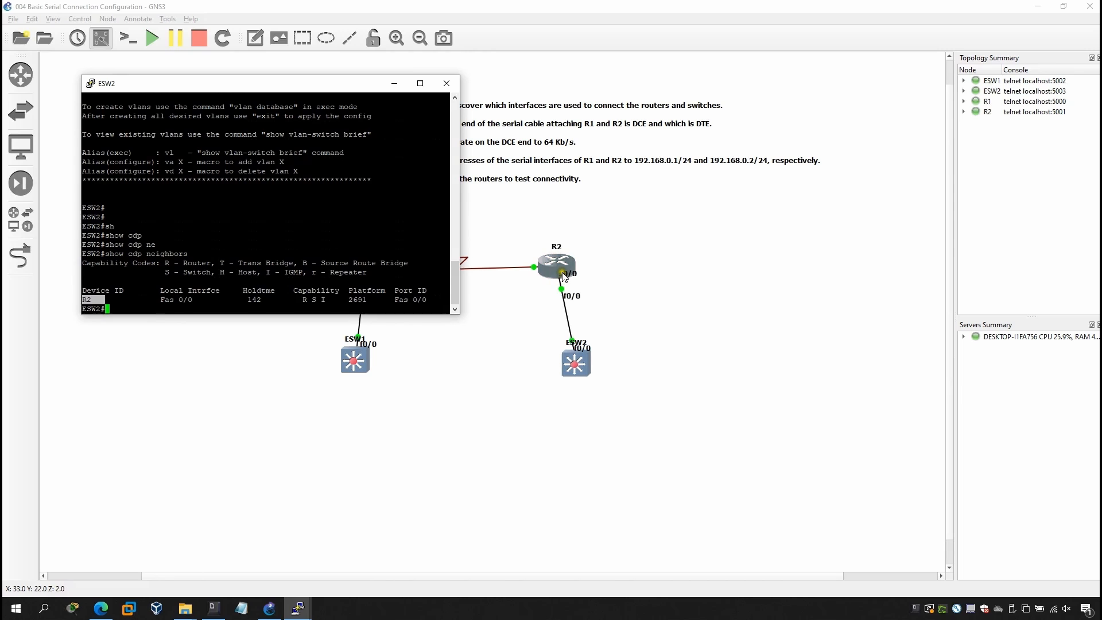
Open the console of router R1, move its window below the task list and bring up the command prompt.
left_click(467, 381)
right_click(356, 256)
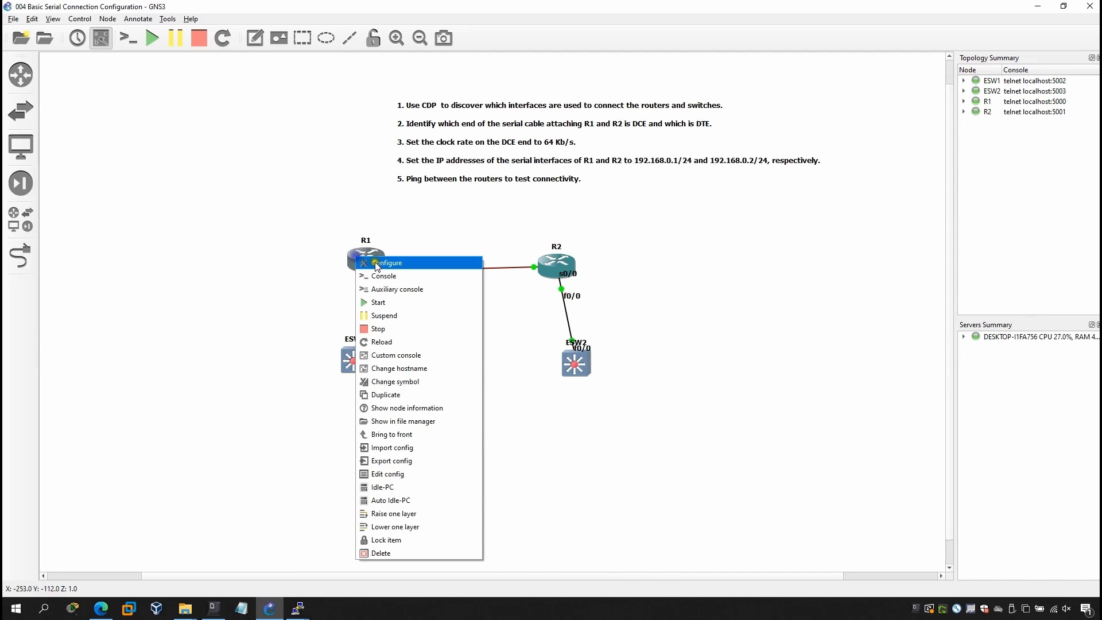
left_click(390, 279)
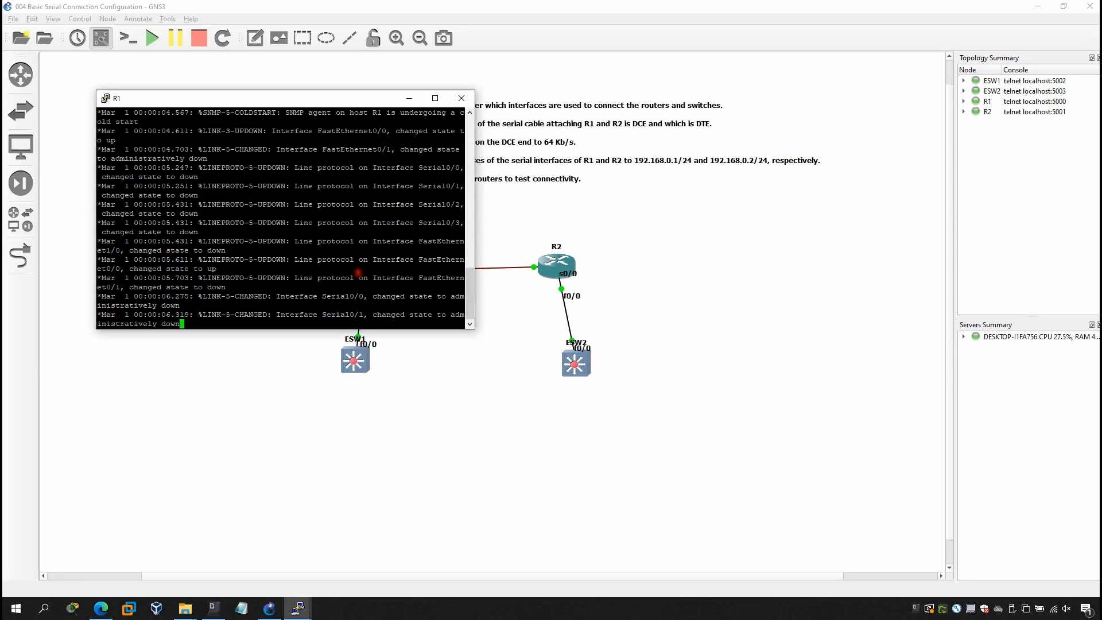
left_click_drag(333, 98, 441, 201)
key("Return")
key("Return")
key("Return")
key("Return")
key("Return")
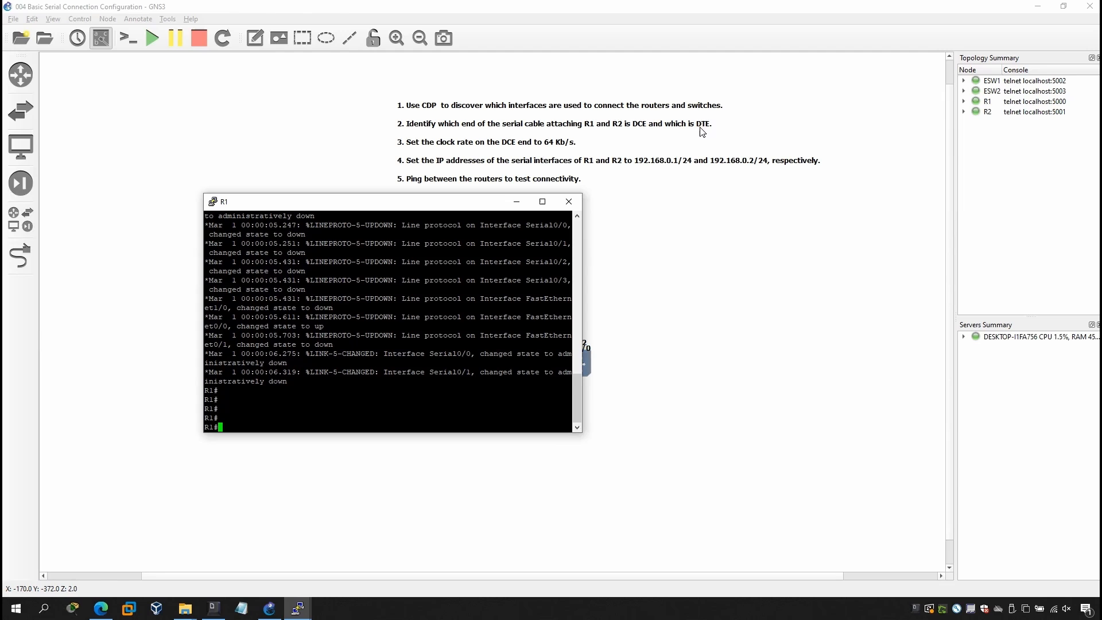
Run show cdp neighbors on R1 and examine the device and local interface in the neighbor entry.
left_click(320, 427)
type("sho")
key("Tab")
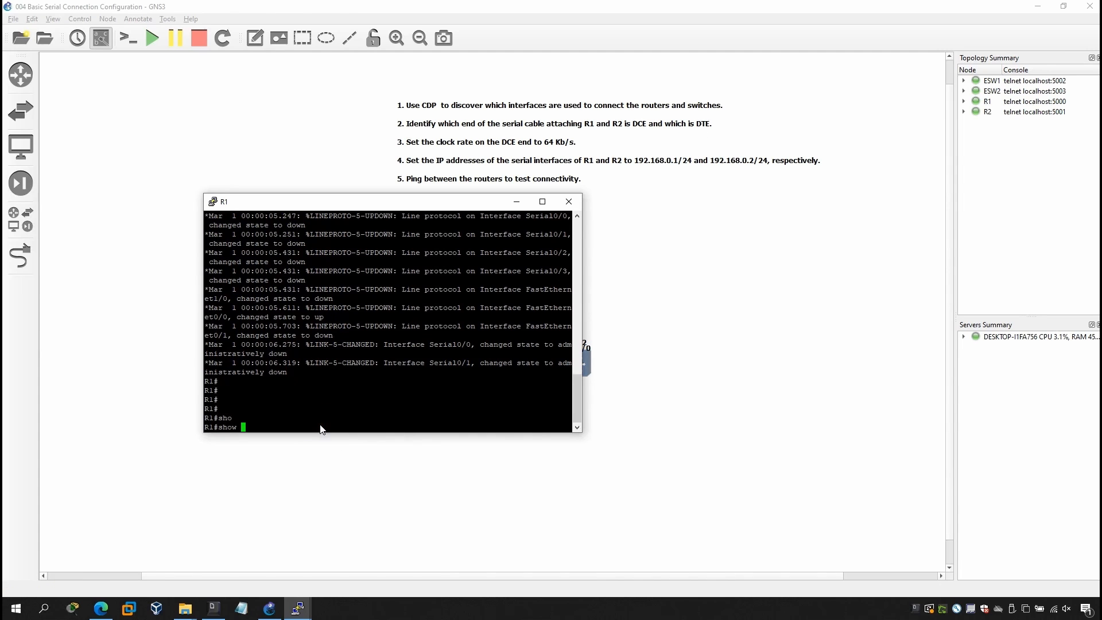
type("cp")
key("Tab")
key("BackSpace")
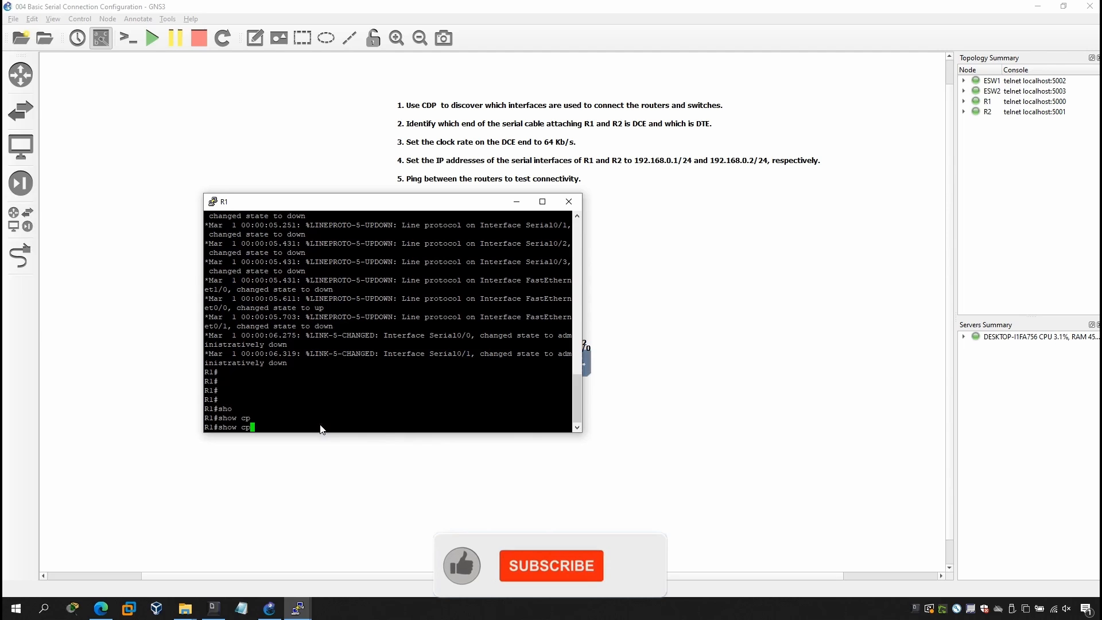
type("dp")
key("Tab")
type("ne")
key("Tab")
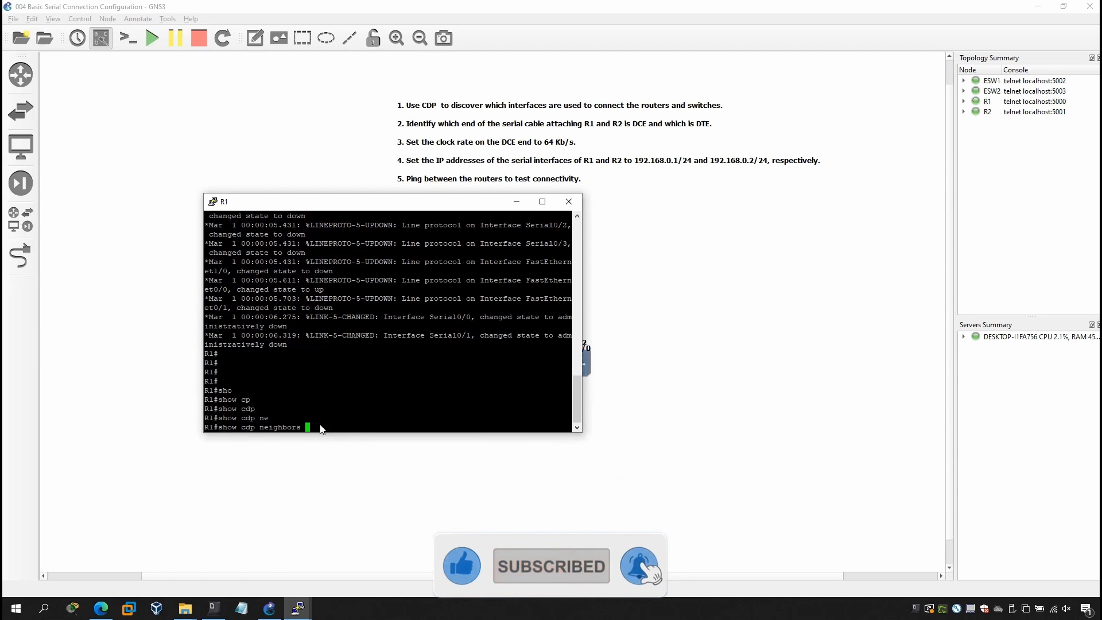
key("Return")
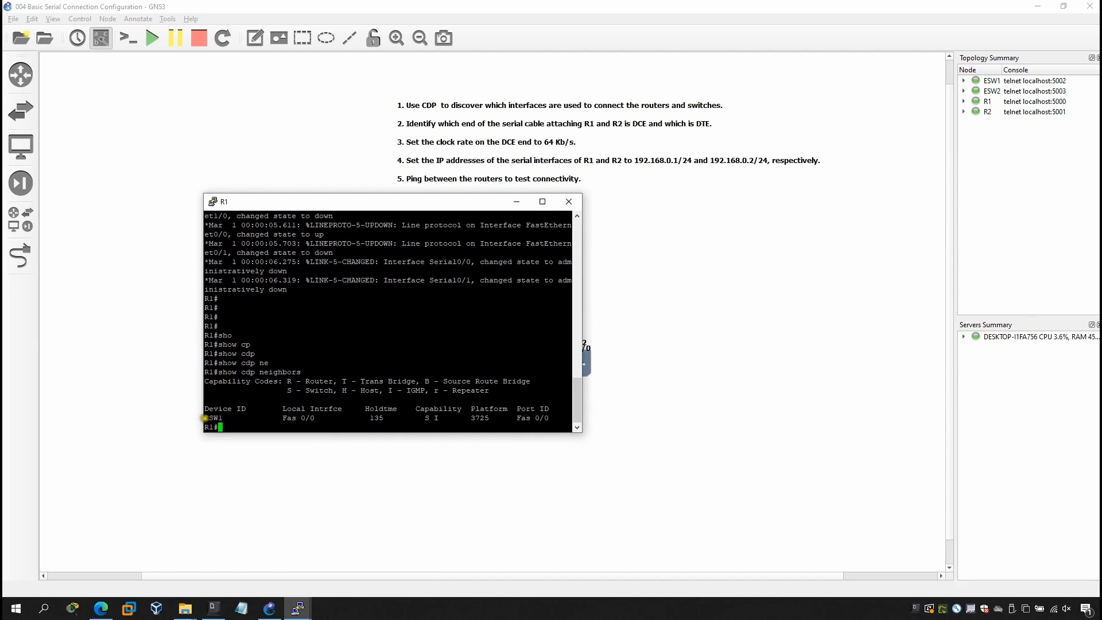
left_click_drag(315, 418, 202, 419)
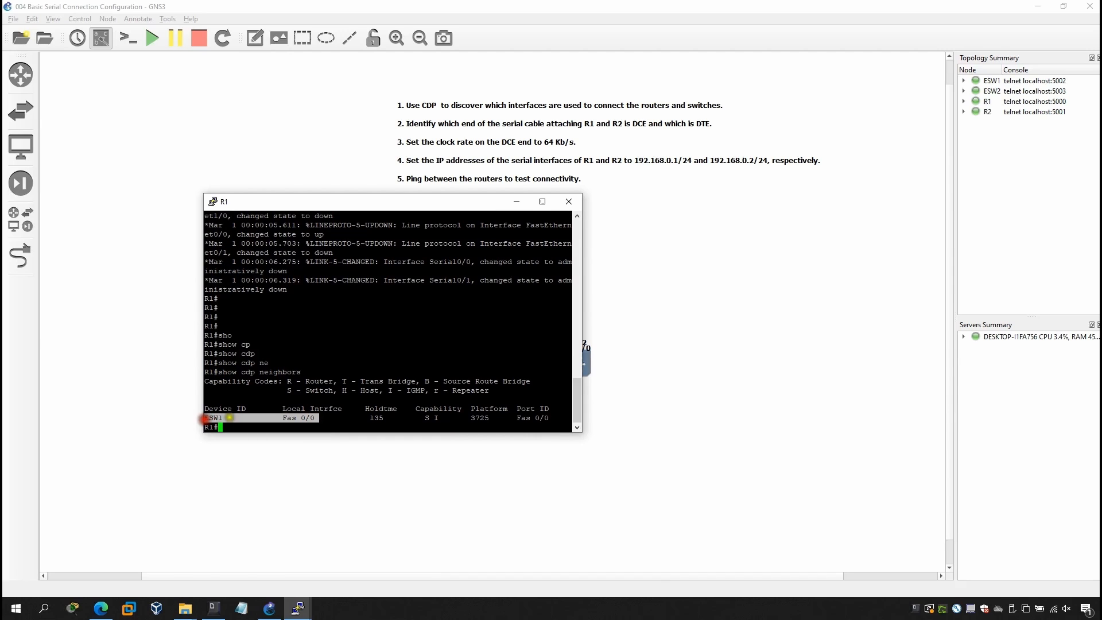
left_click(285, 418)
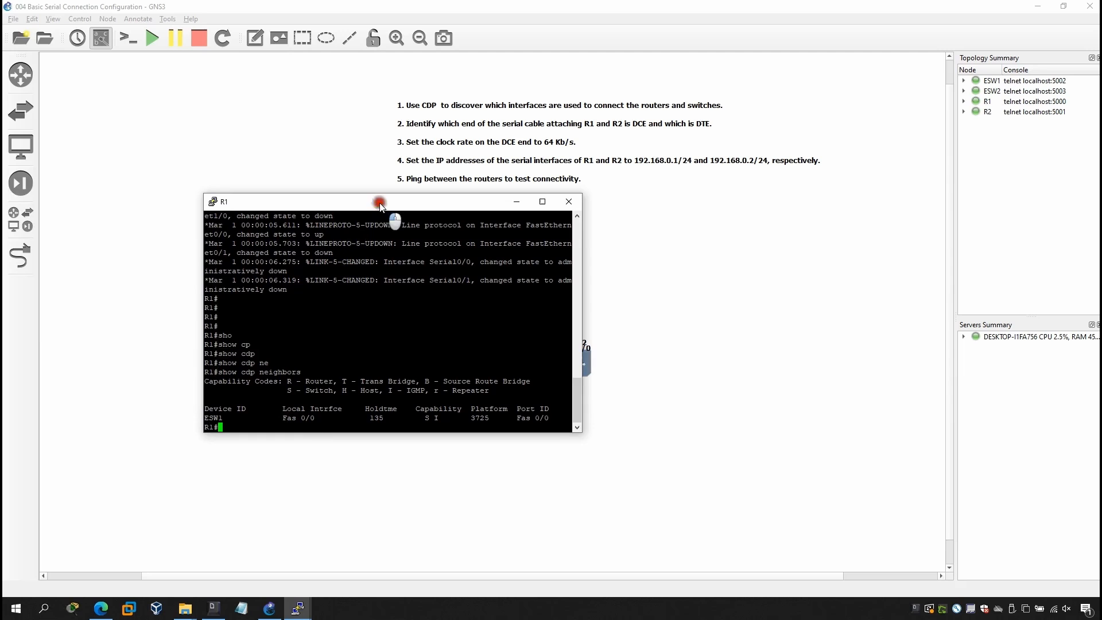
Run show ip interface brief on R1 and check the address and status of Serial0/0.
left_click_drag(373, 206, 299, 205)
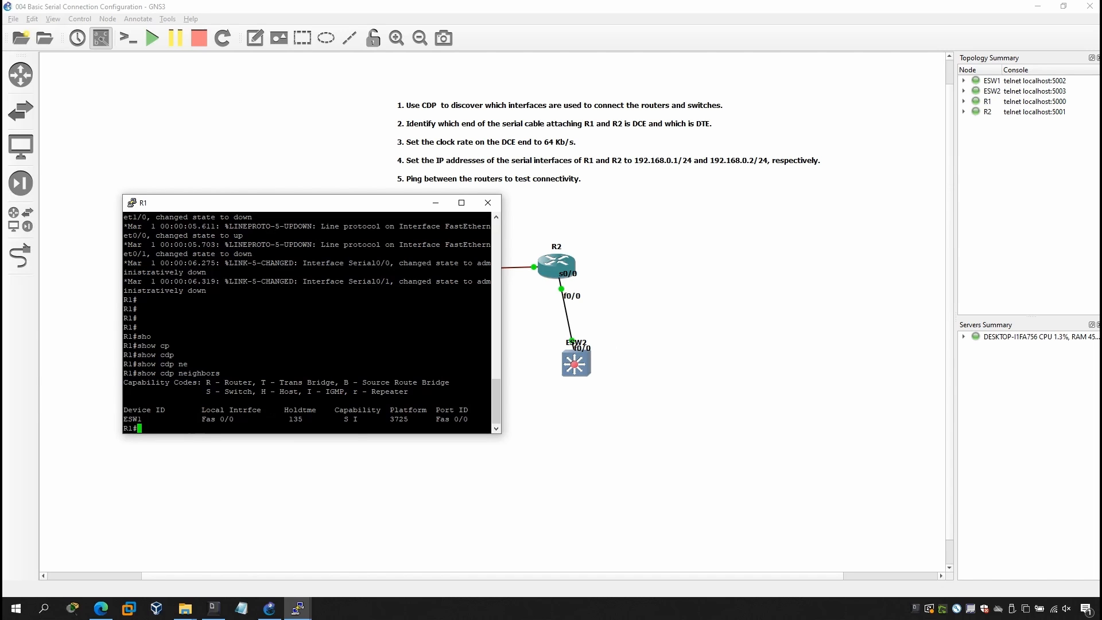
type("ho")
key("Tab")
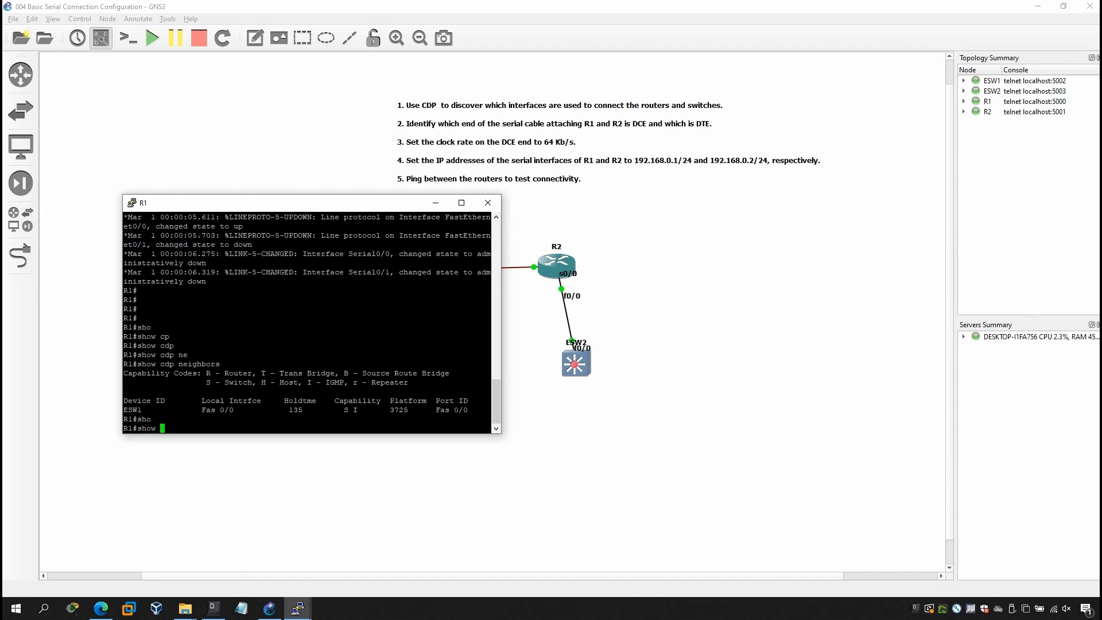
type("ip in")
key("Tab")
type("be")
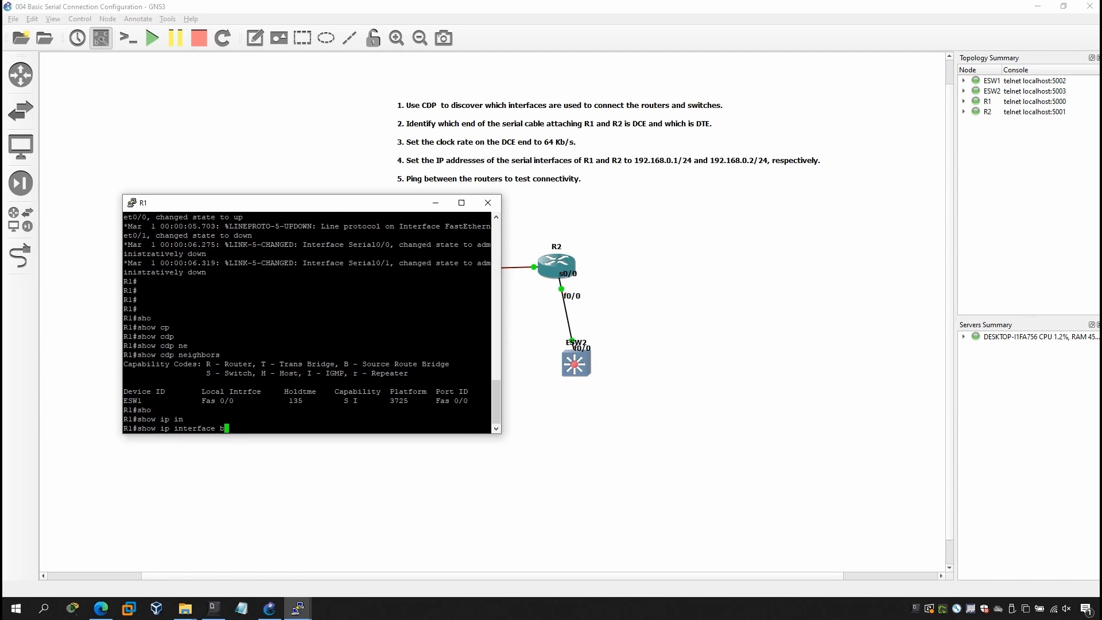
key("Tab")
key("Return")
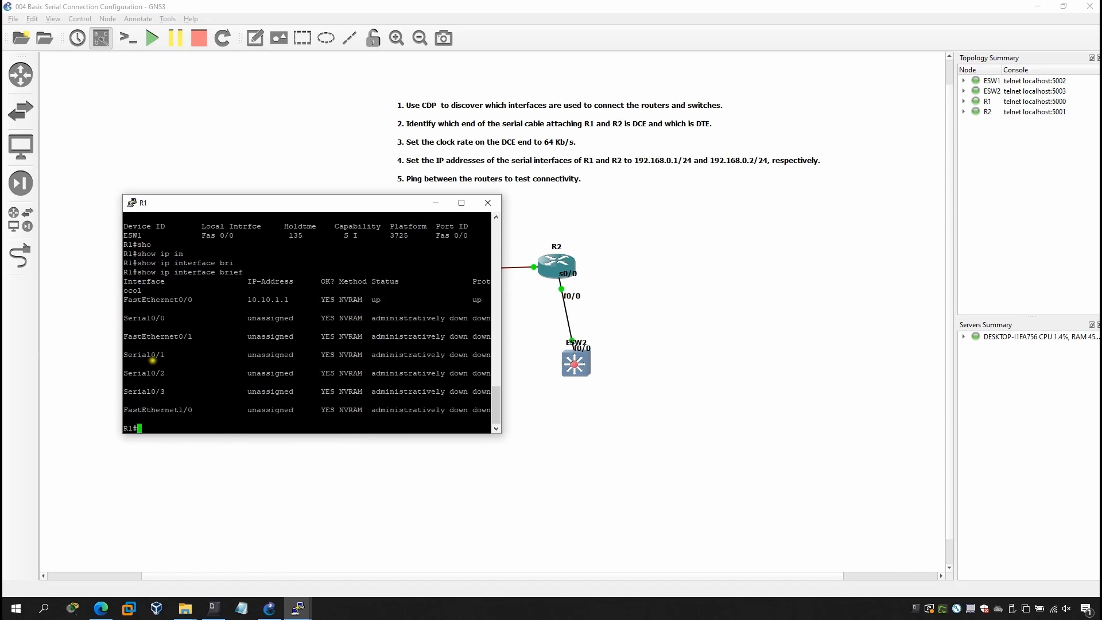
left_click_drag(127, 318, 280, 319)
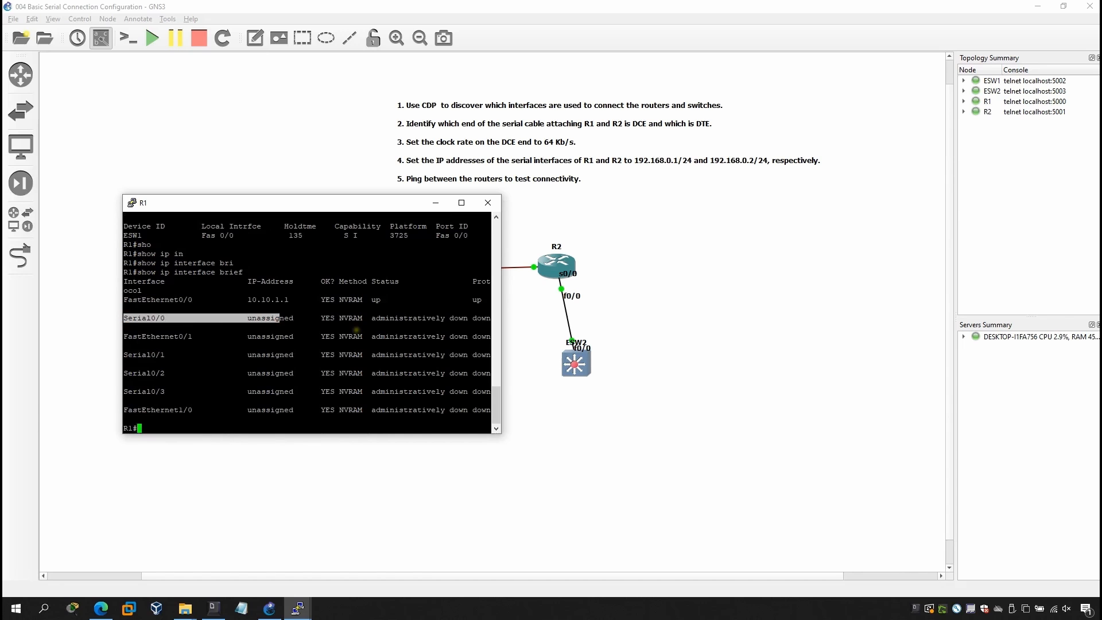
left_click(312, 346)
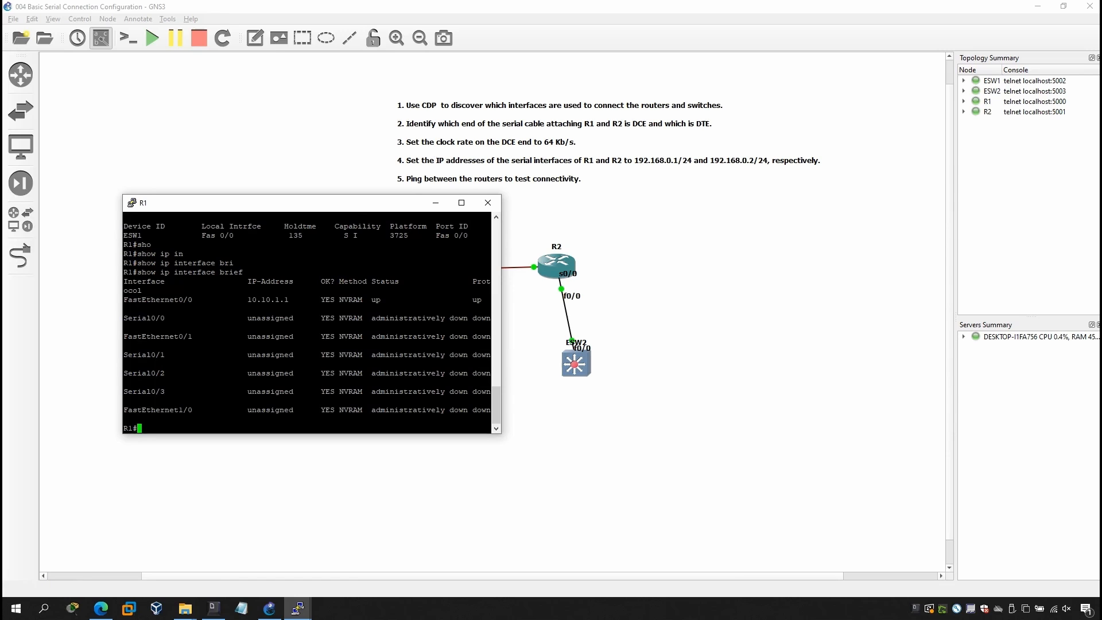
Enter global configuration mode on R1 with configure t.
key("Return")
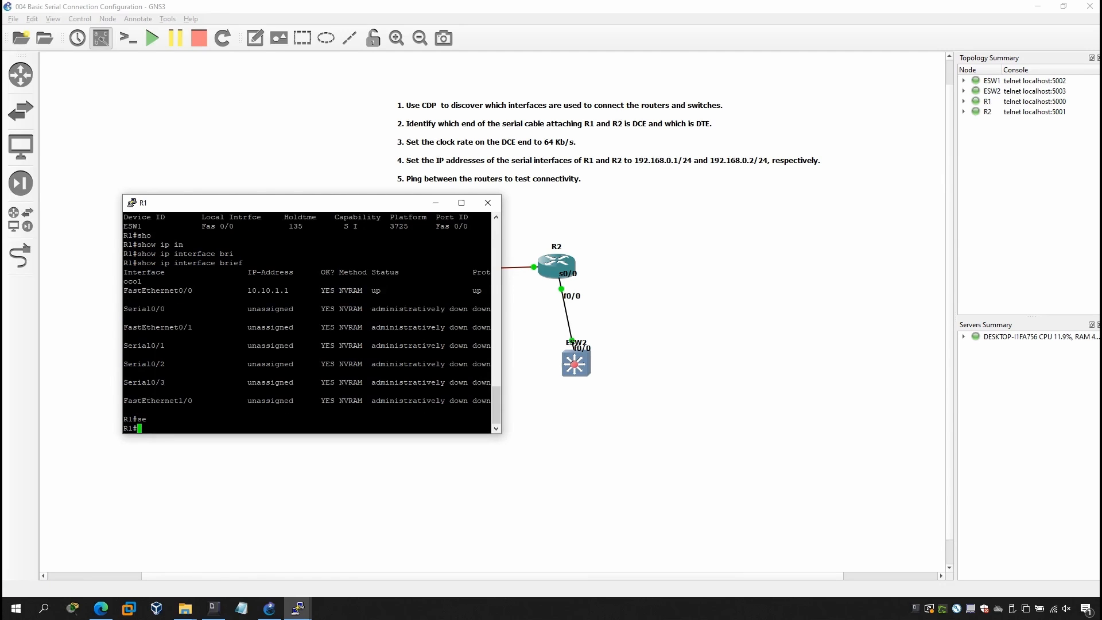
type("o")
type("onf")
key("Tab")
type("t")
key("Return")
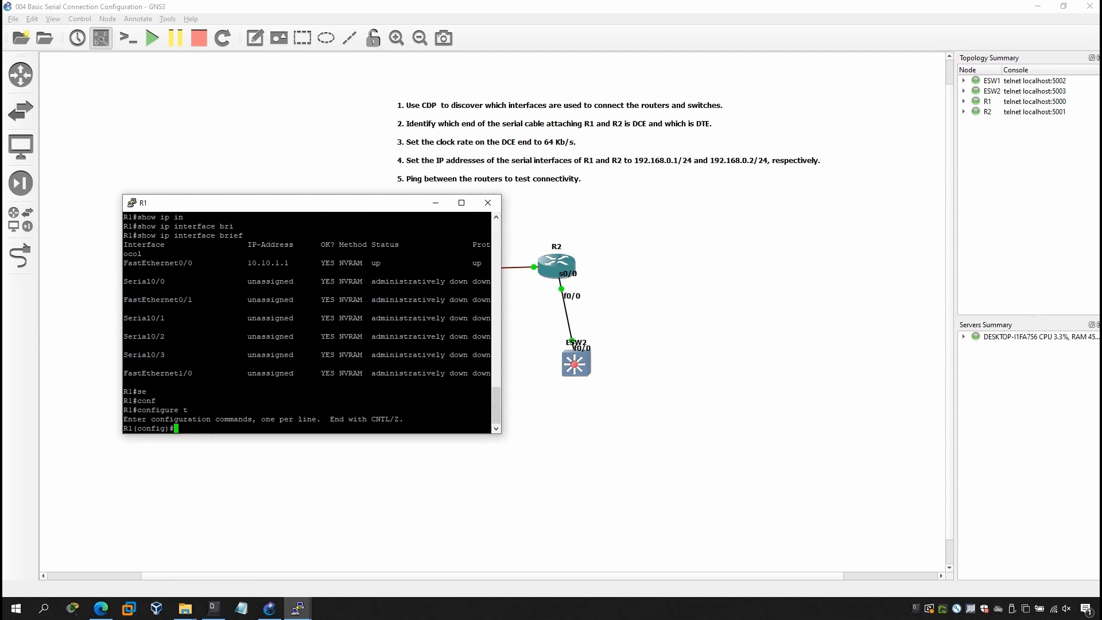
Enter interface configuration mode for serial 0/0 on R1 and move its console below the link between the routers.
type("int")
key("Tab")
type("s")
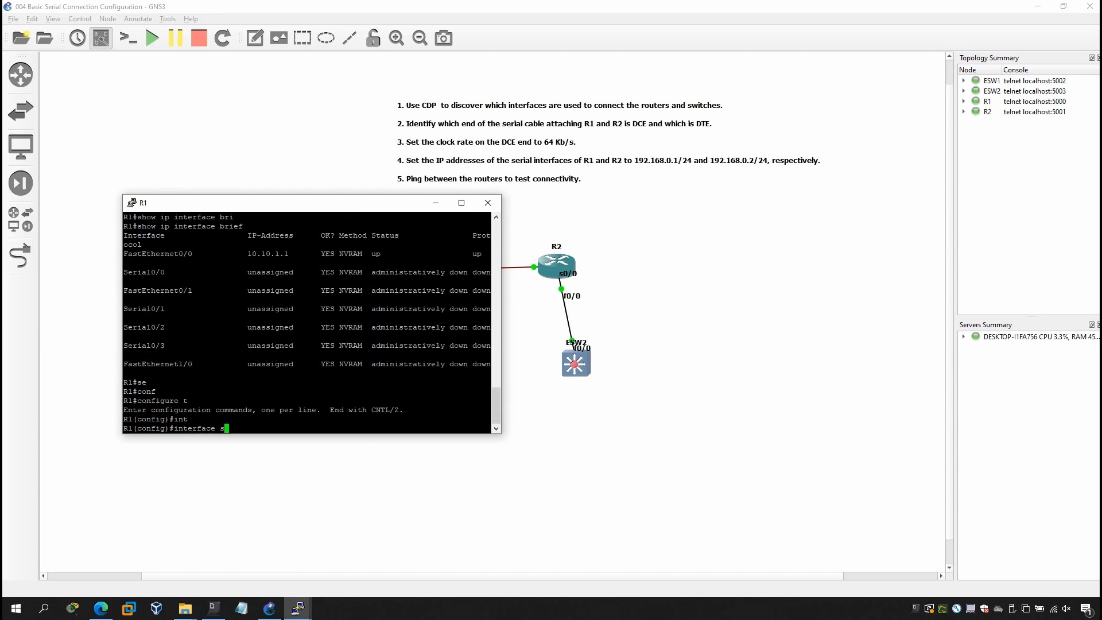
type("e")
key("Tab")
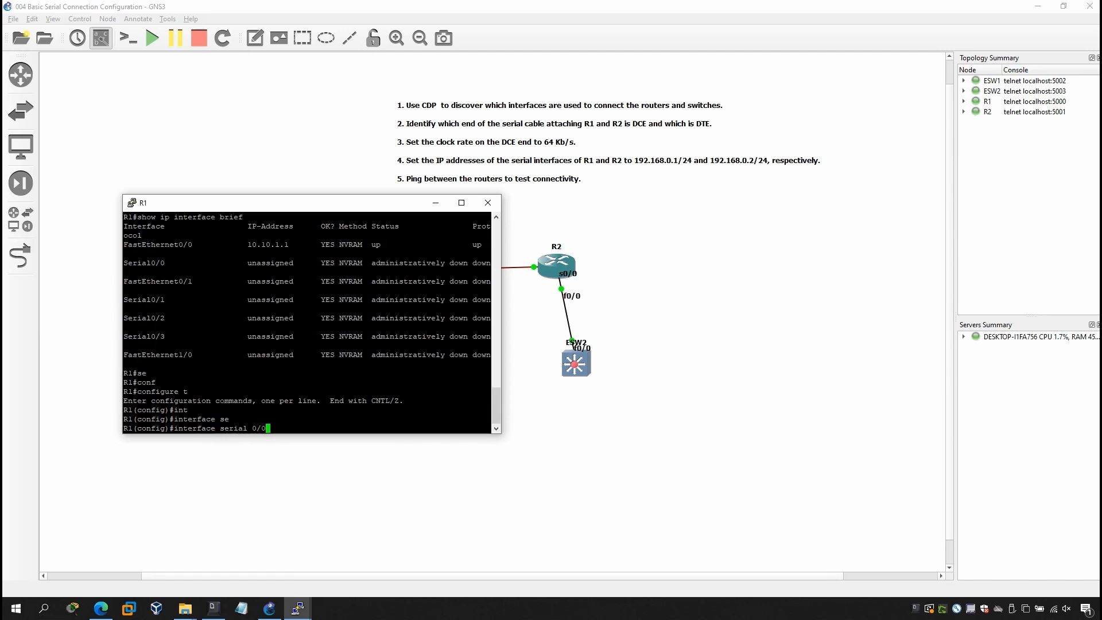
left_click_drag(341, 202, 406, 284)
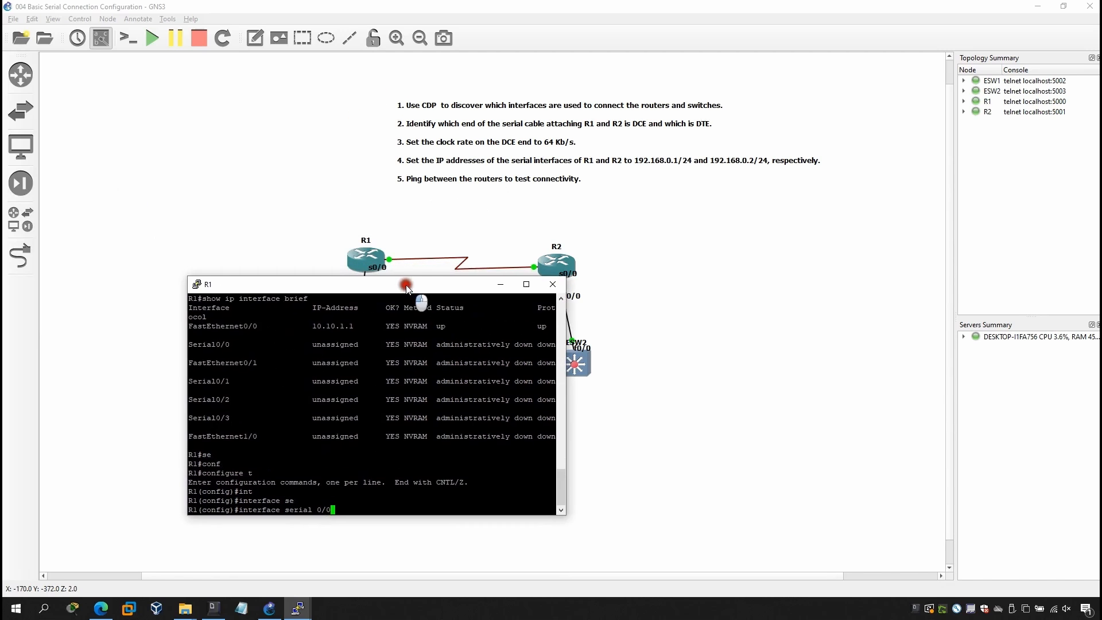
left_click(390, 424)
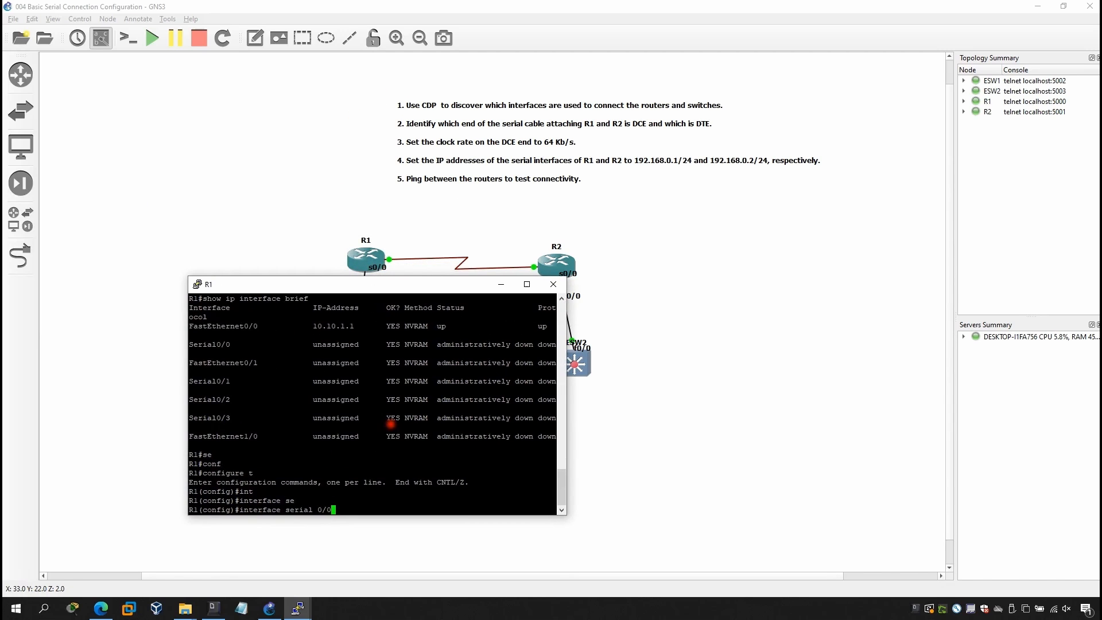
key("Return")
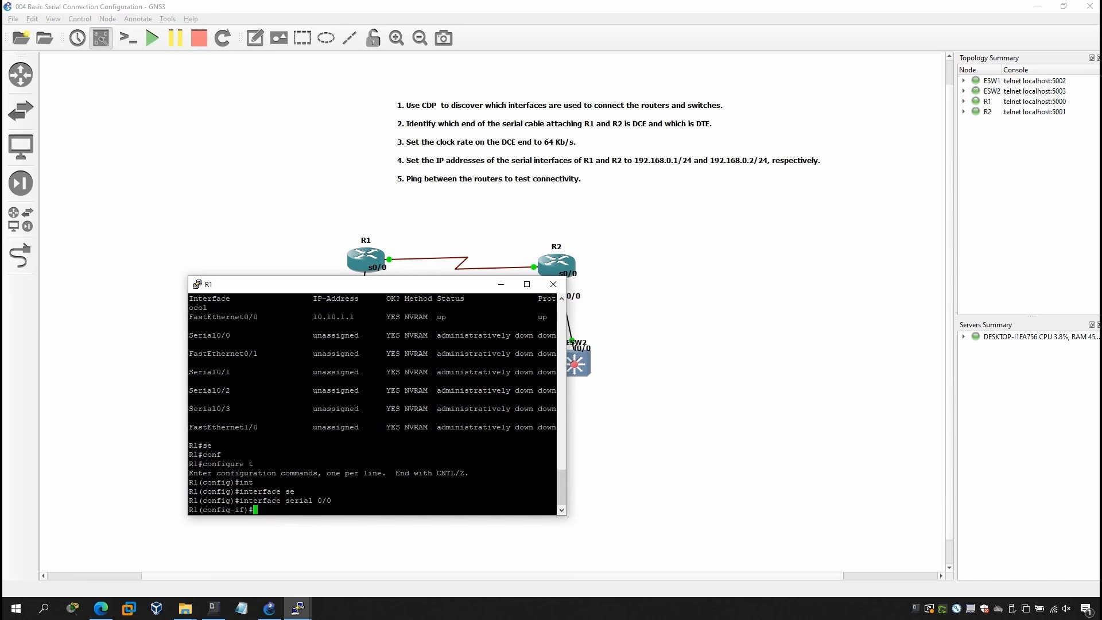
Try to set the clock on R1's Serial0/0 with clock 64000 and clock 640000.
type("clo")
key("Tab")
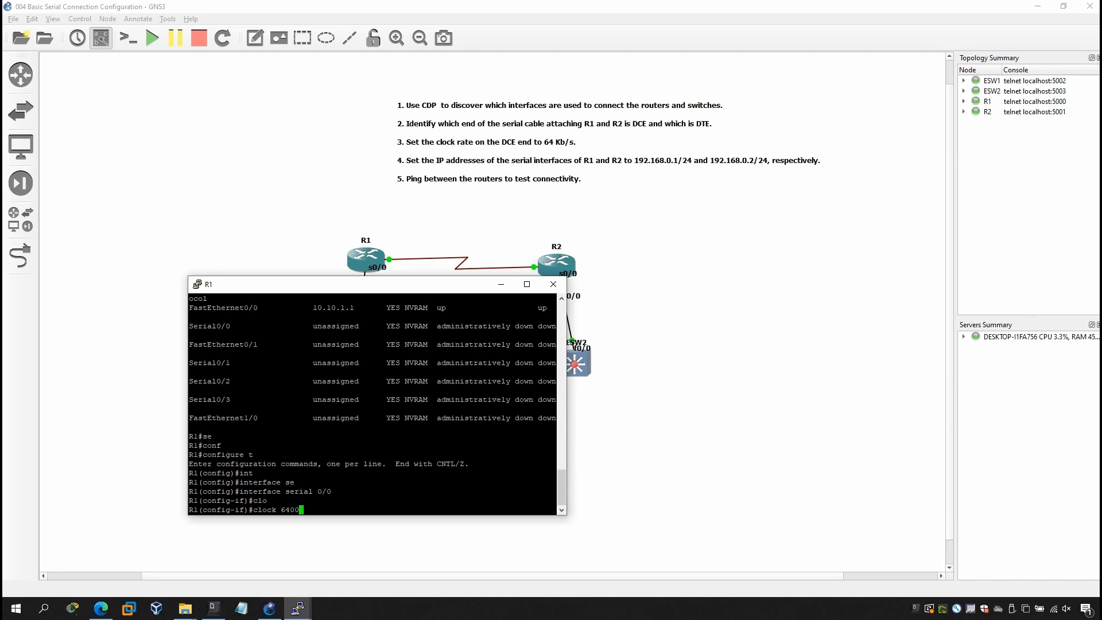
key("Return")
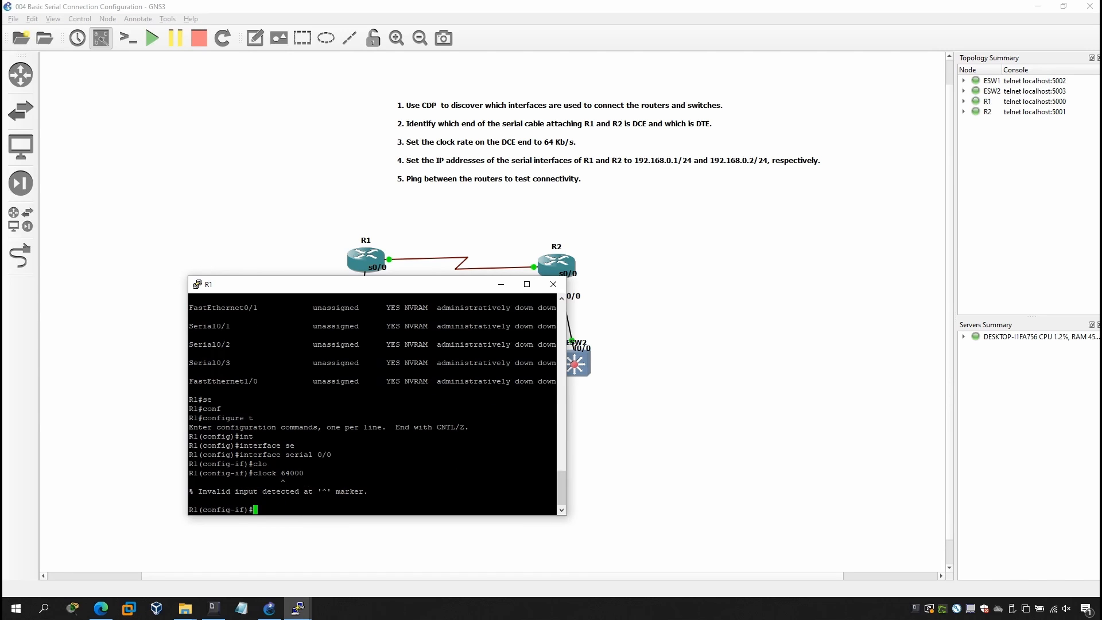
key("Up")
type("0")
key("Return")
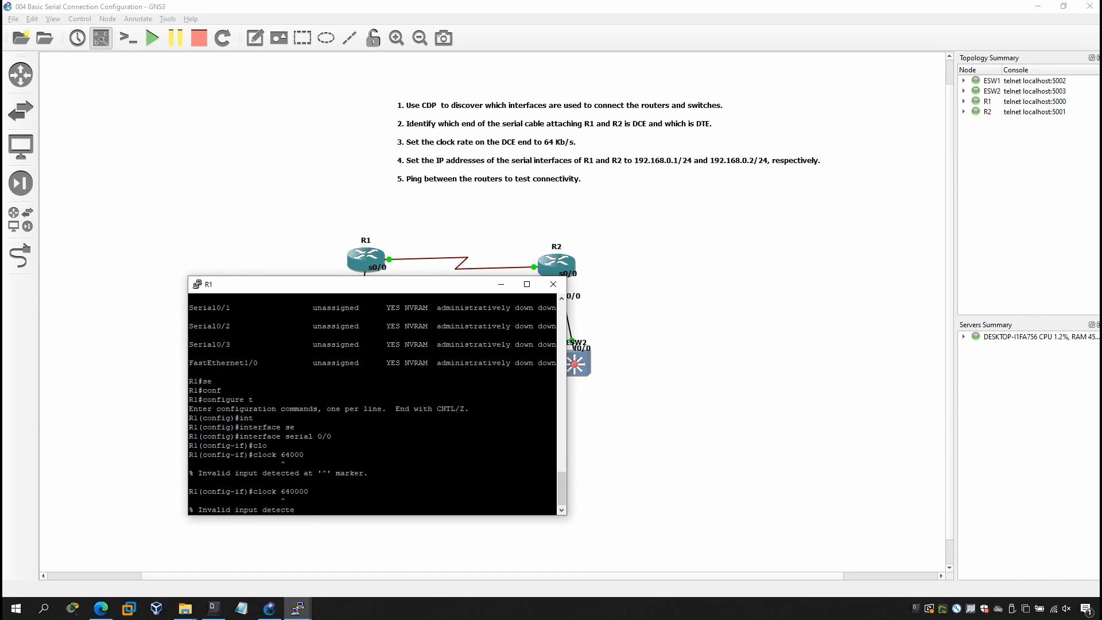
Set the clock rate of R1's Serial0/0 with the corrected command clock rate 64000.
key("Up")
key("Up")
key("Left")
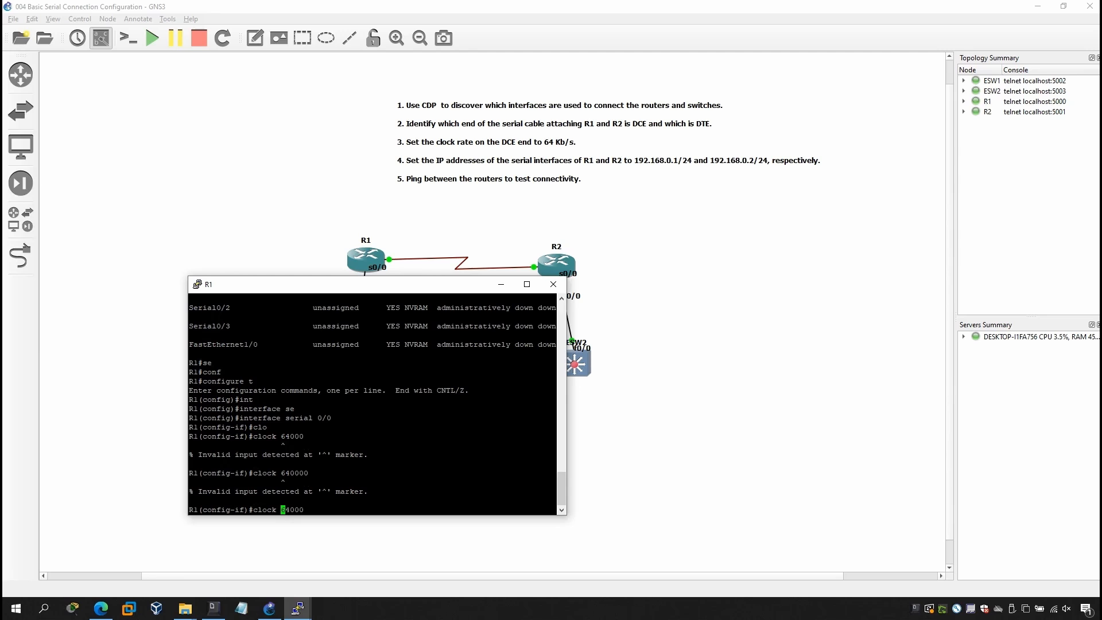
type("rate")
key("Return")
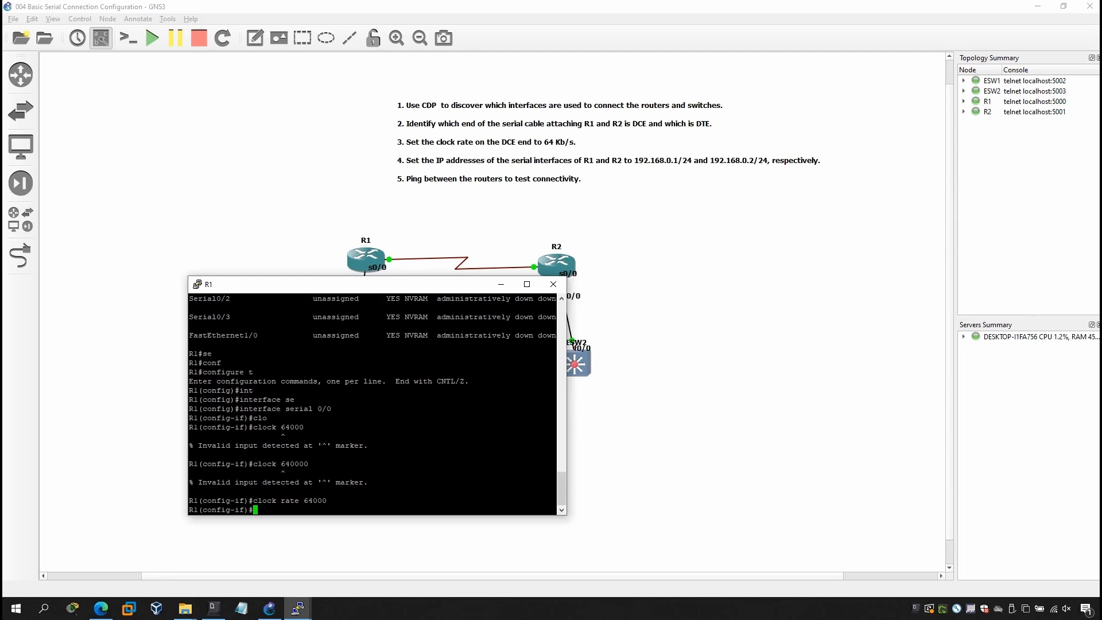
Exit and re-enter the serial 0/0 configuration on R1, enable the interface with no shutdown and check its link message.
type("exit")
key("Return")
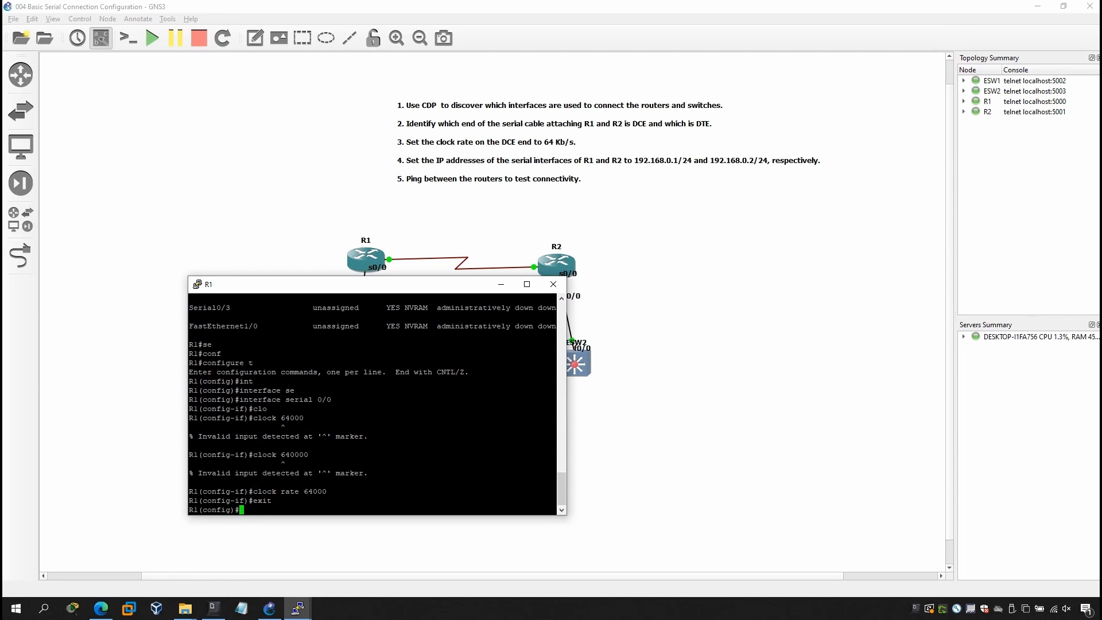
type("interface serial 0/0")
key("Return")
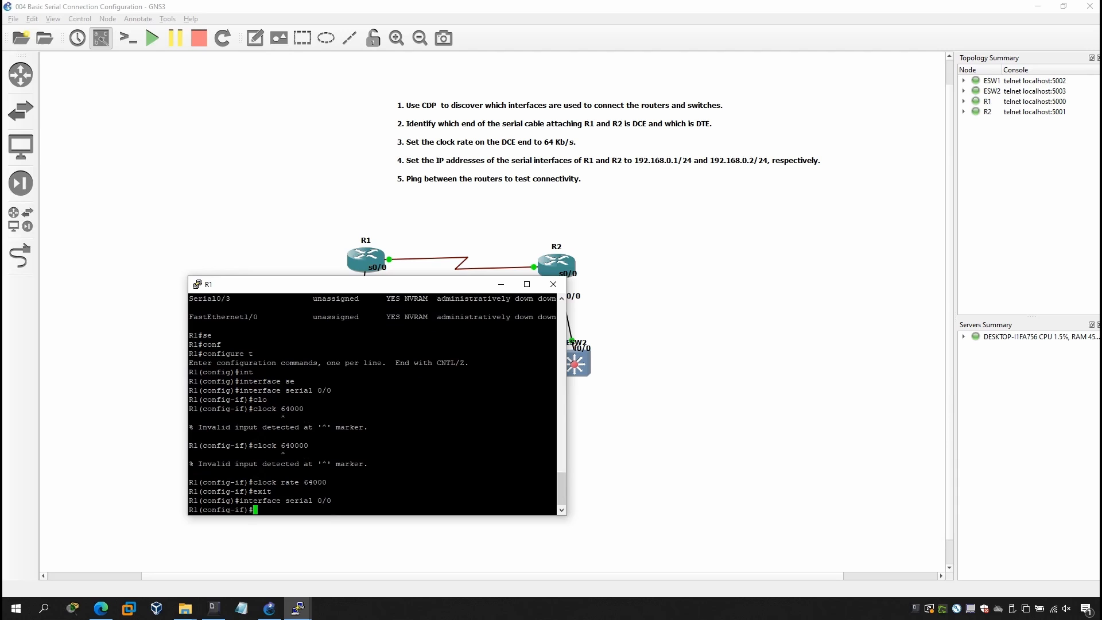
type("no sh")
key("Tab")
key("Return")
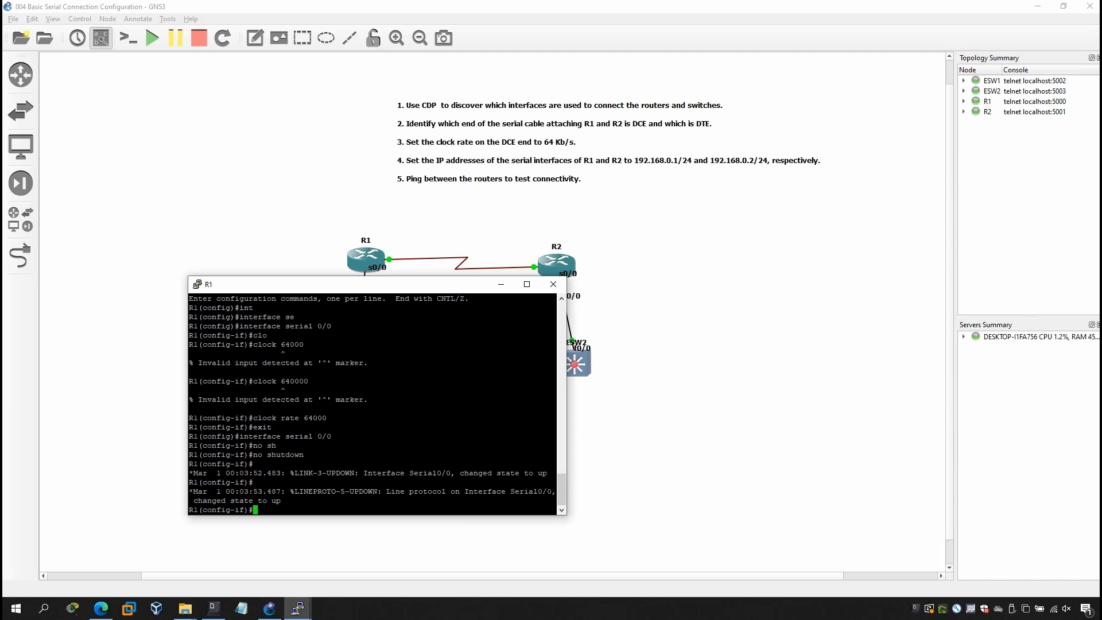
left_click_drag(278, 471, 409, 473)
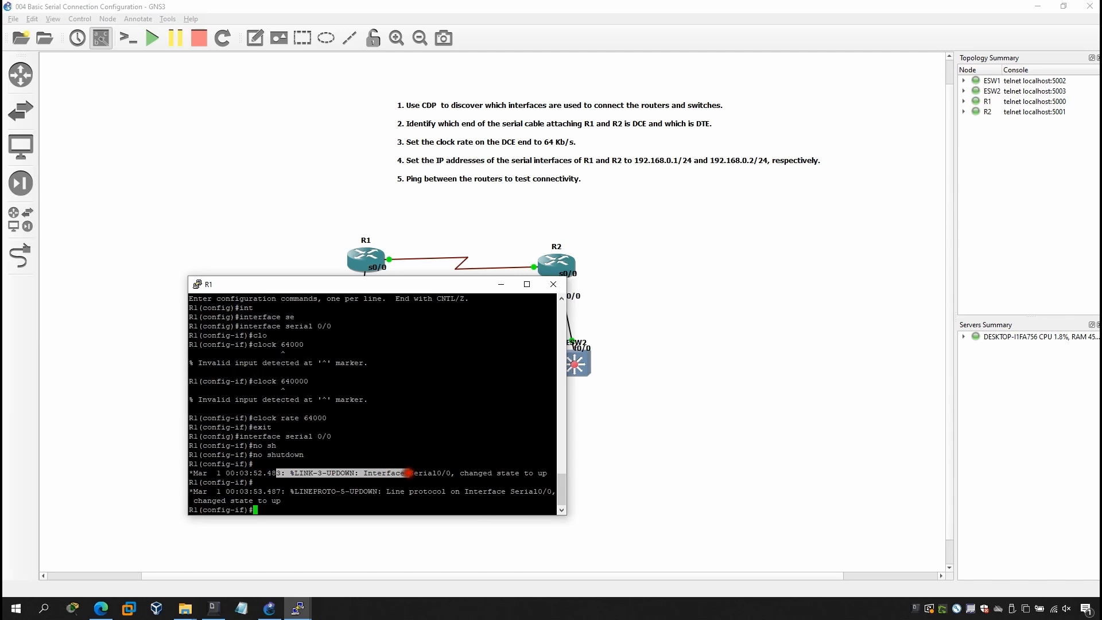
left_click(424, 473)
left_click(469, 436)
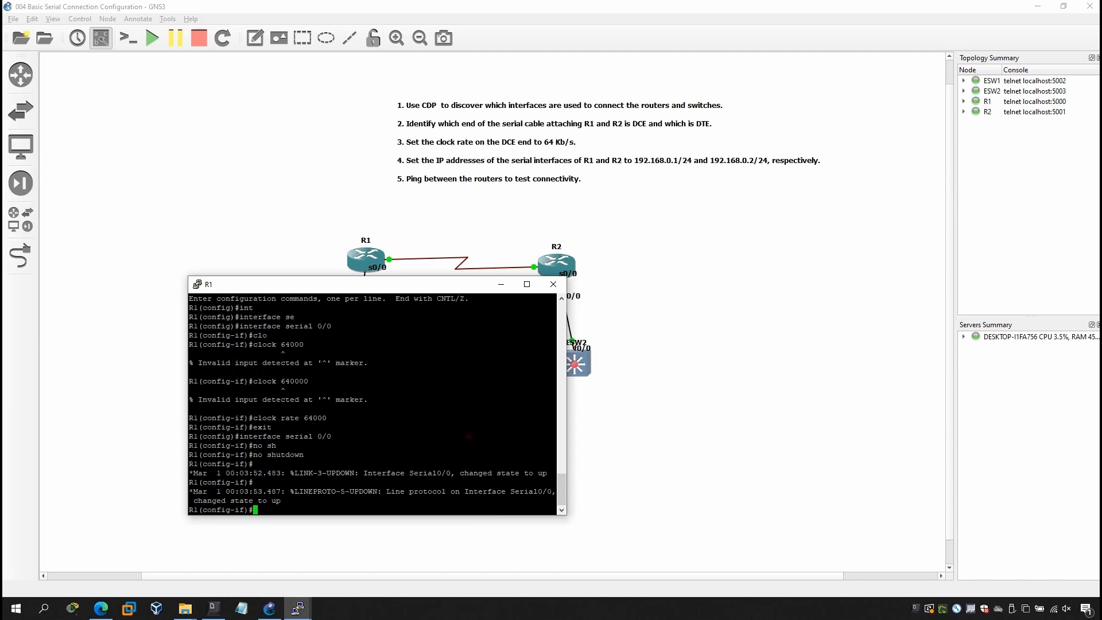
Leave interface and global configuration modes on R1 to return to the privileged prompt.
type("sho")
key("Tab")
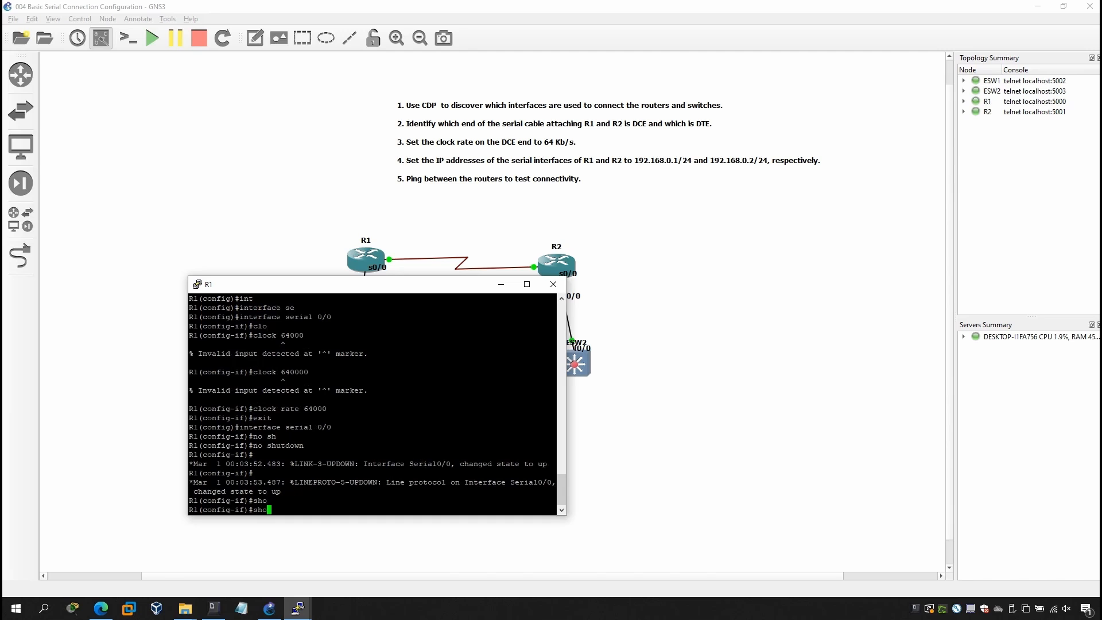
key("BackSpace")
key("BackSpace")
type("exit")
key("Return")
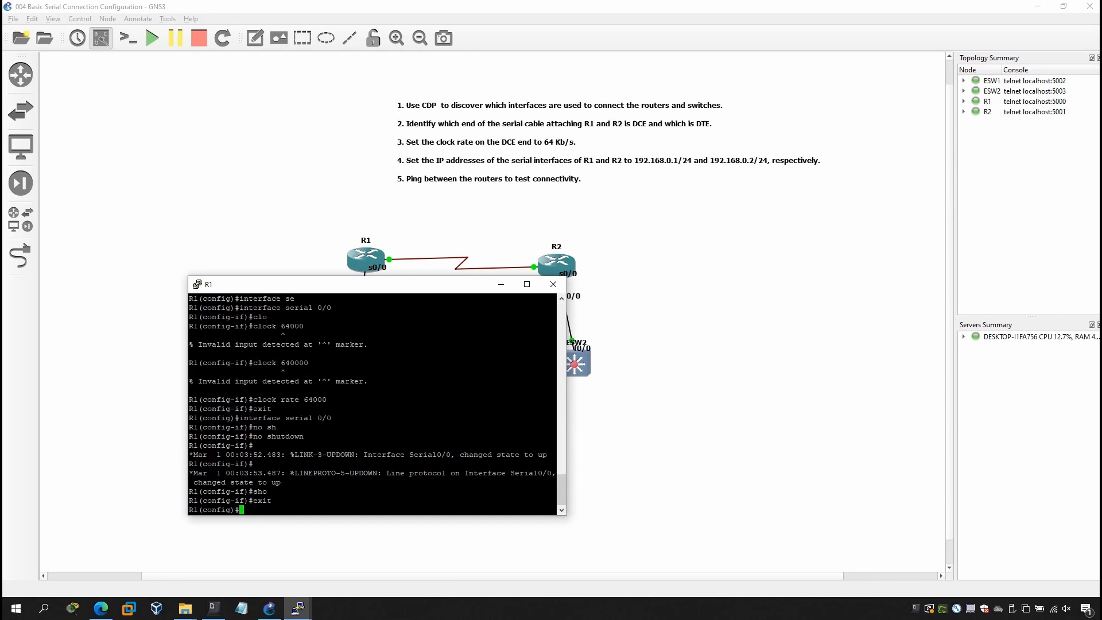
type("exit")
key("Return")
Run show cdp neighbors on R1 to check for neighbors after enabling Serial0/0.
type("sho")
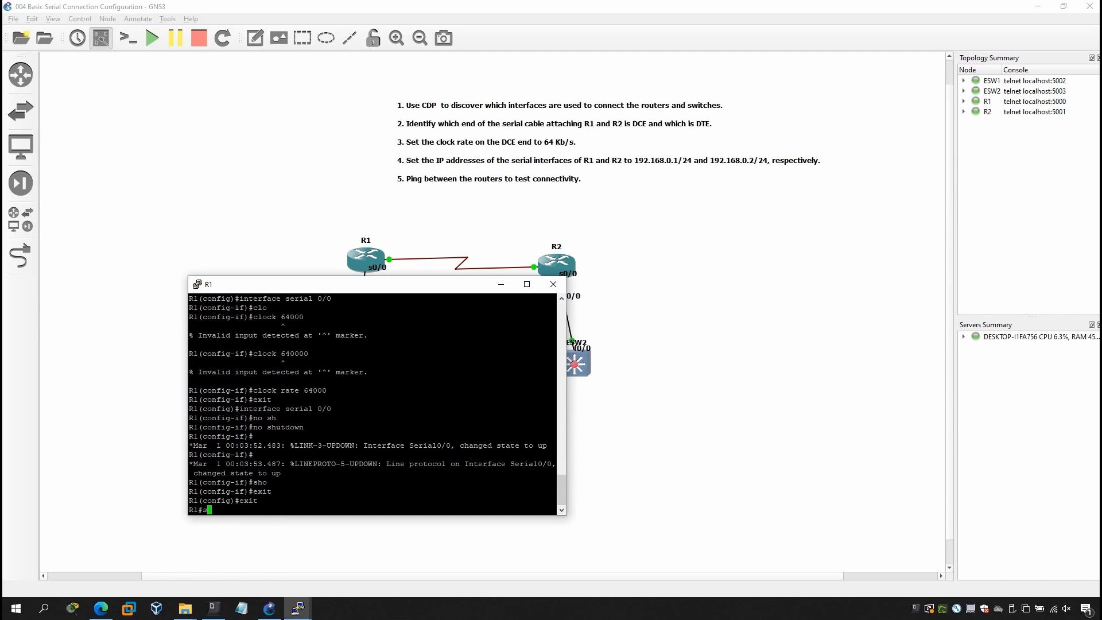
key("Tab")
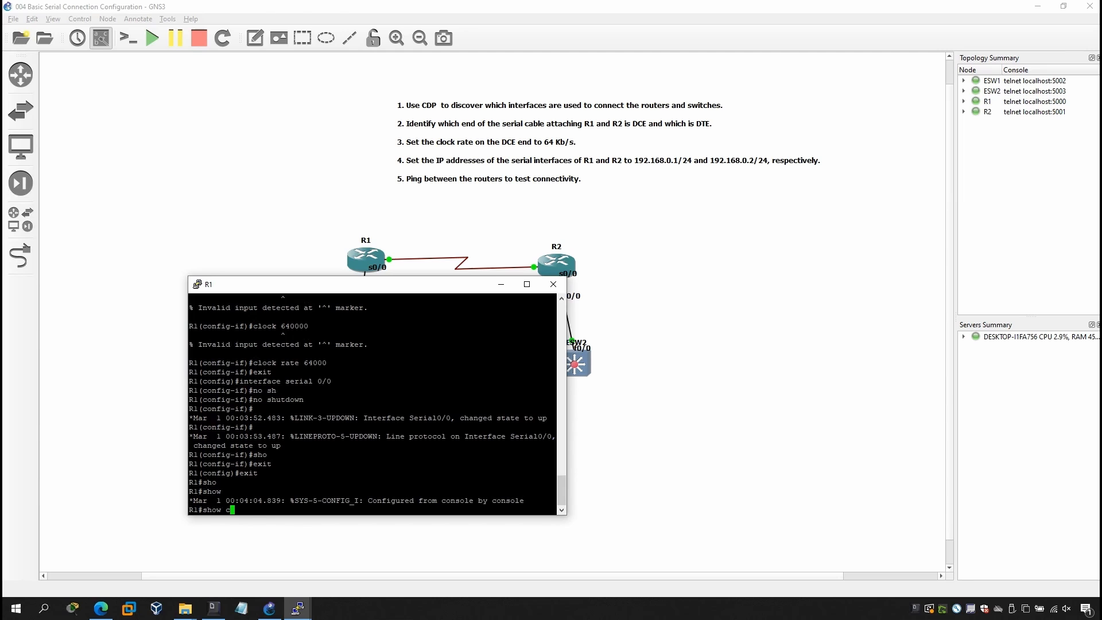
type("cdp ne")
key("Tab")
key("Return")
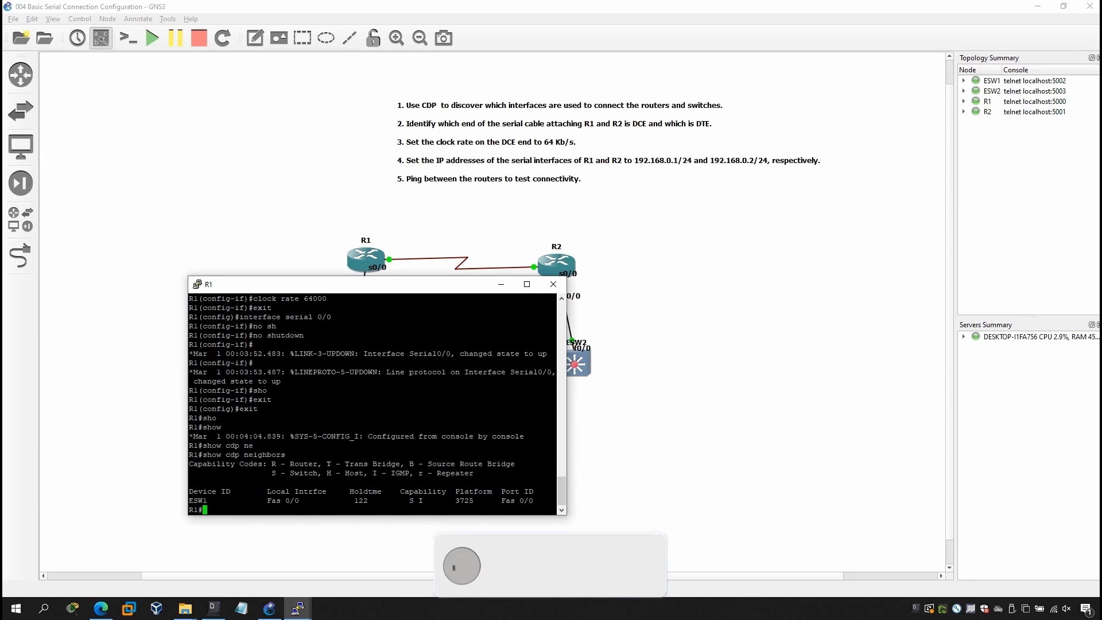
Open the console of router R2 and enter global configuration mode with configure t.
left_click(560, 286)
right_click(548, 260)
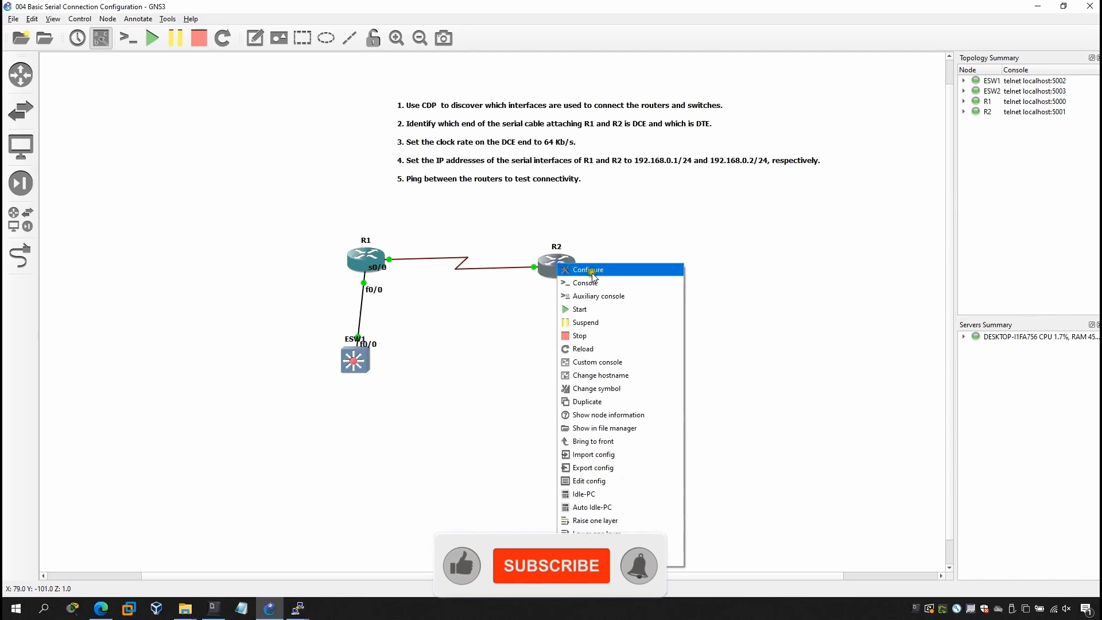
left_click(574, 280)
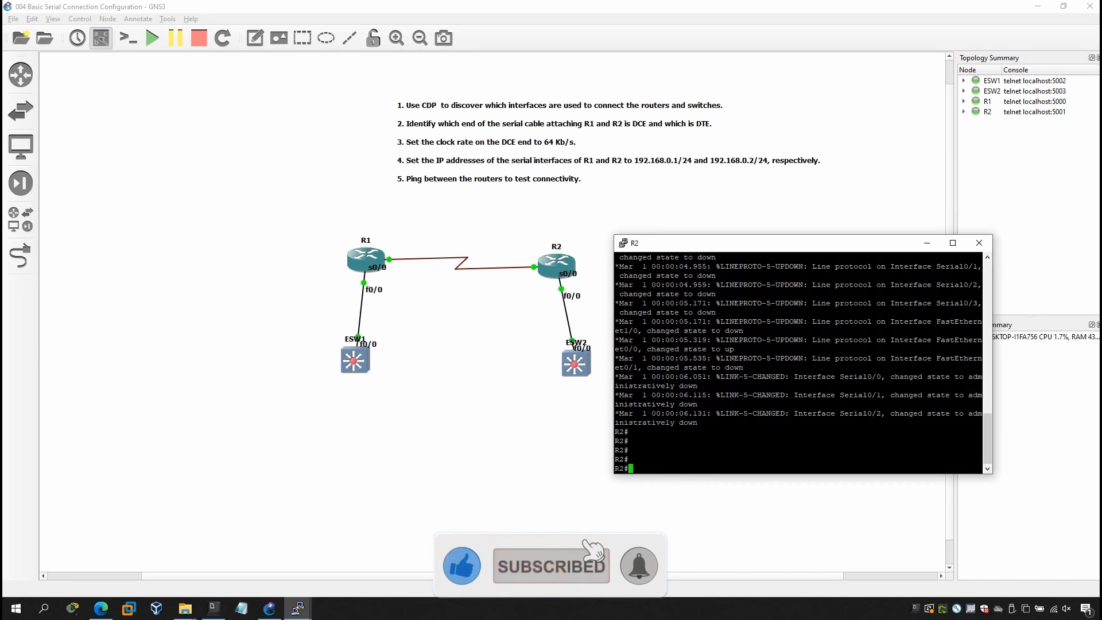
type("conf")
key("Tab")
type("t")
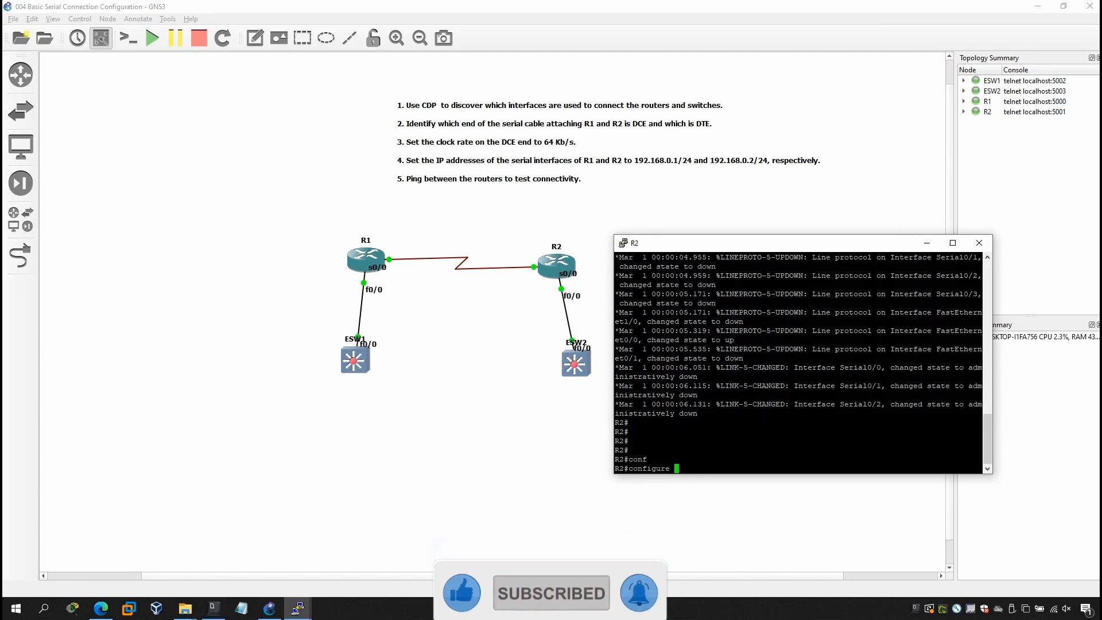
key("Return")
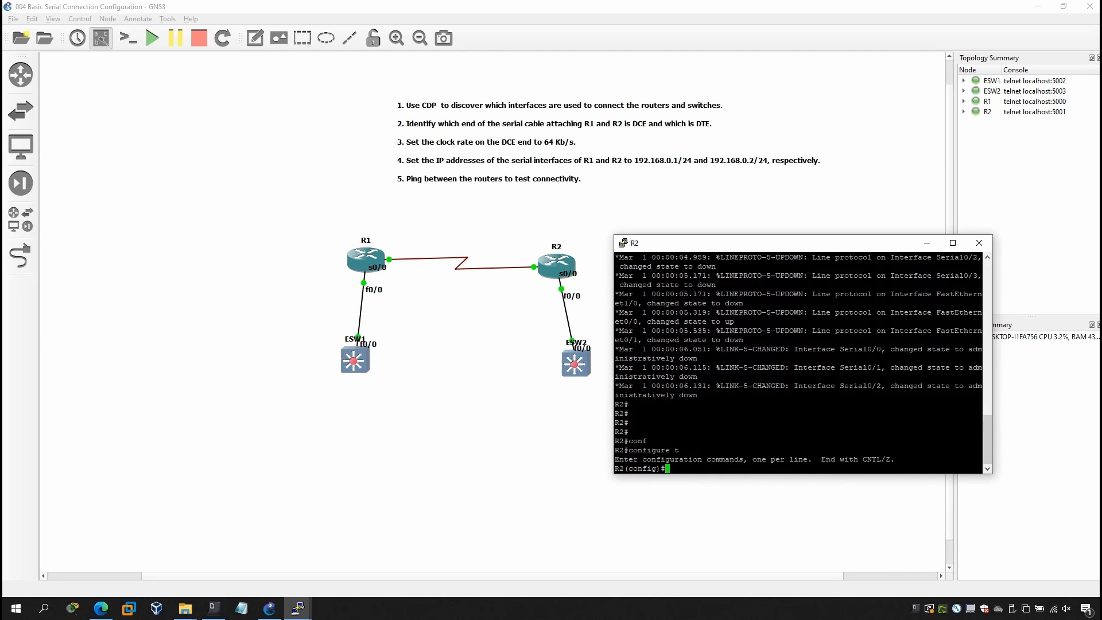
Enable interface serial 0/0 on R2 with no shutdown and exit to global configuration mode.
type("in")
key("Tab")
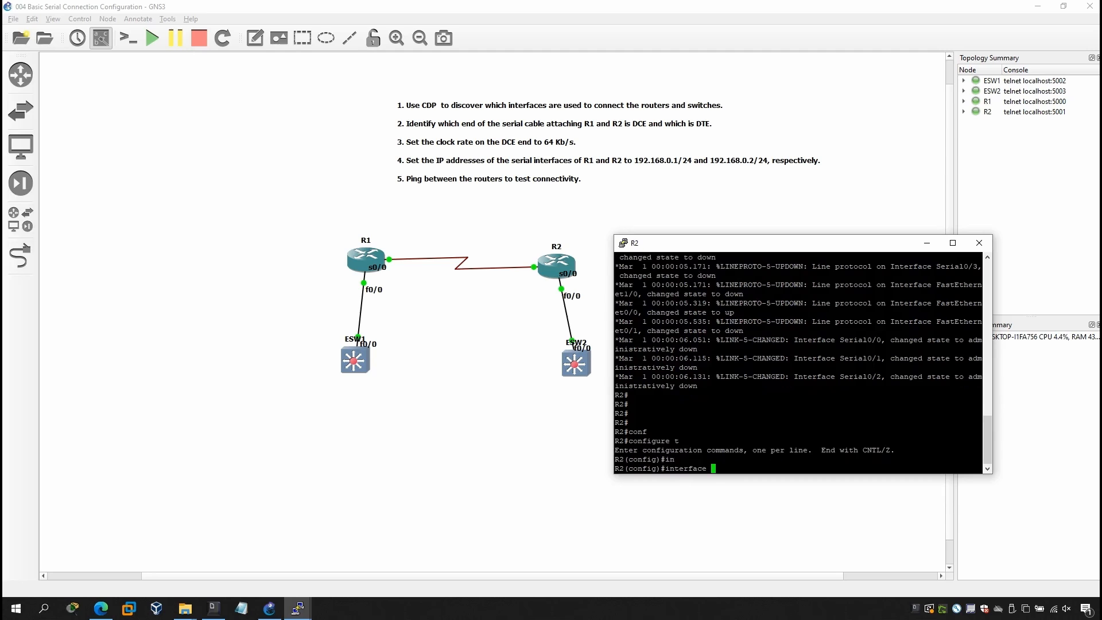
type("se")
key("Tab")
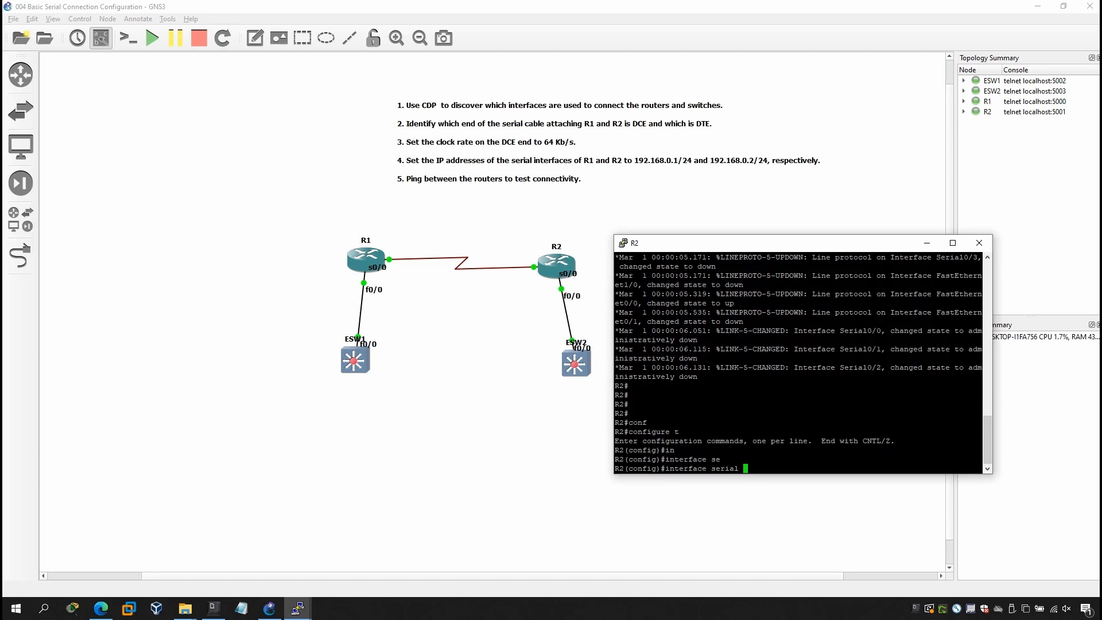
type("0/0")
key("Return")
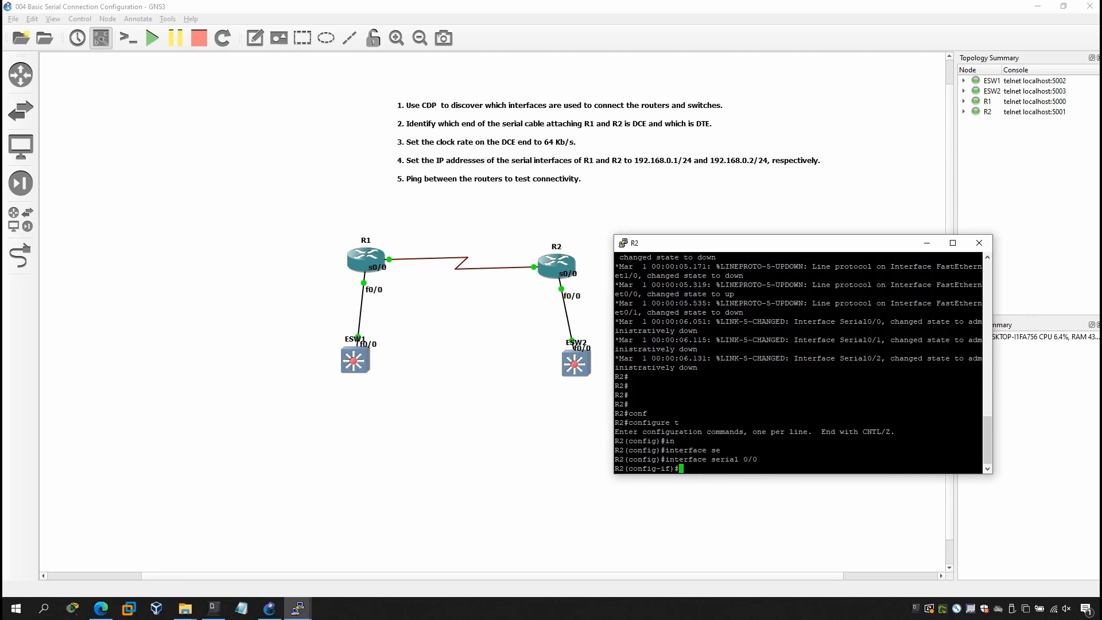
type("no shu")
key("Tab")
key("Return")
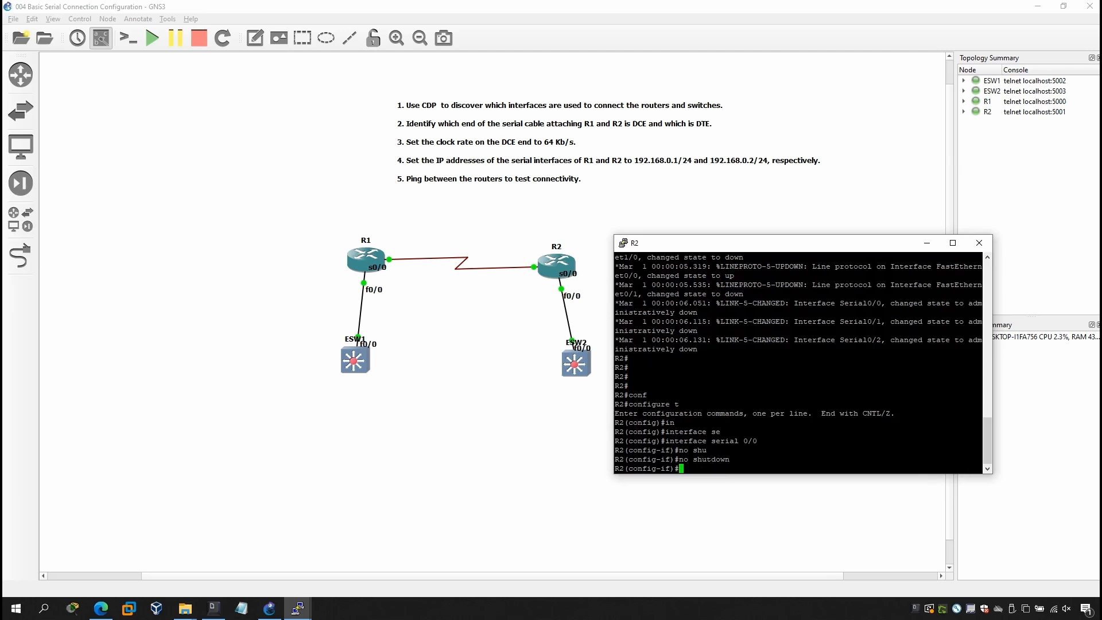
type("exit")
key("Return")
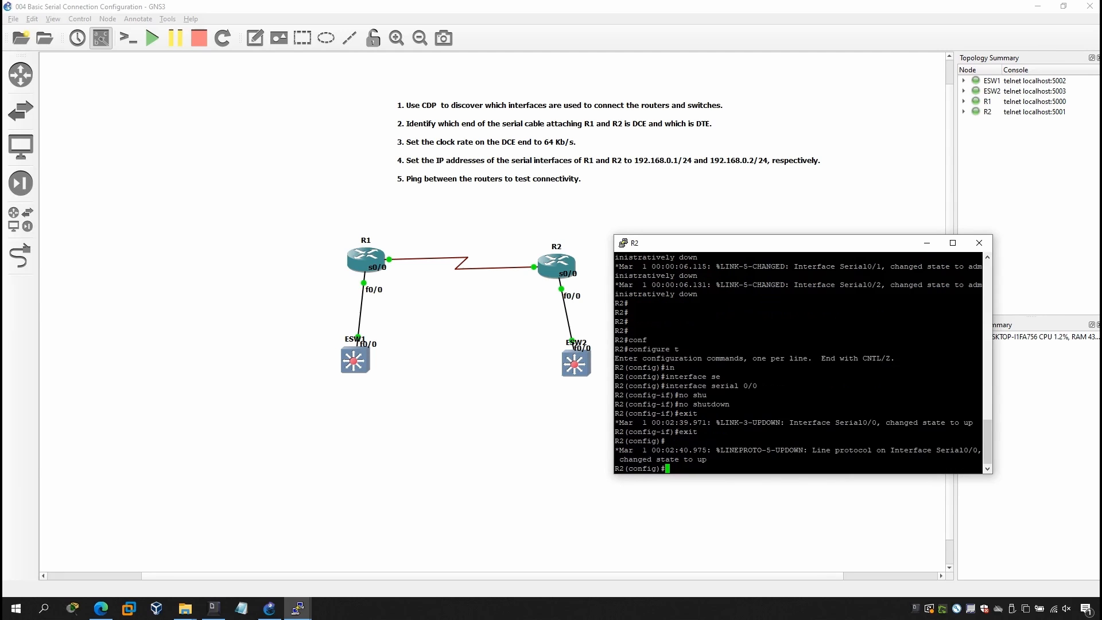
Switch to R1's console, run show controllers serial 0/0 and examine the line giving the cable end and clock rate.
left_click(296, 611)
left_click(332, 549)
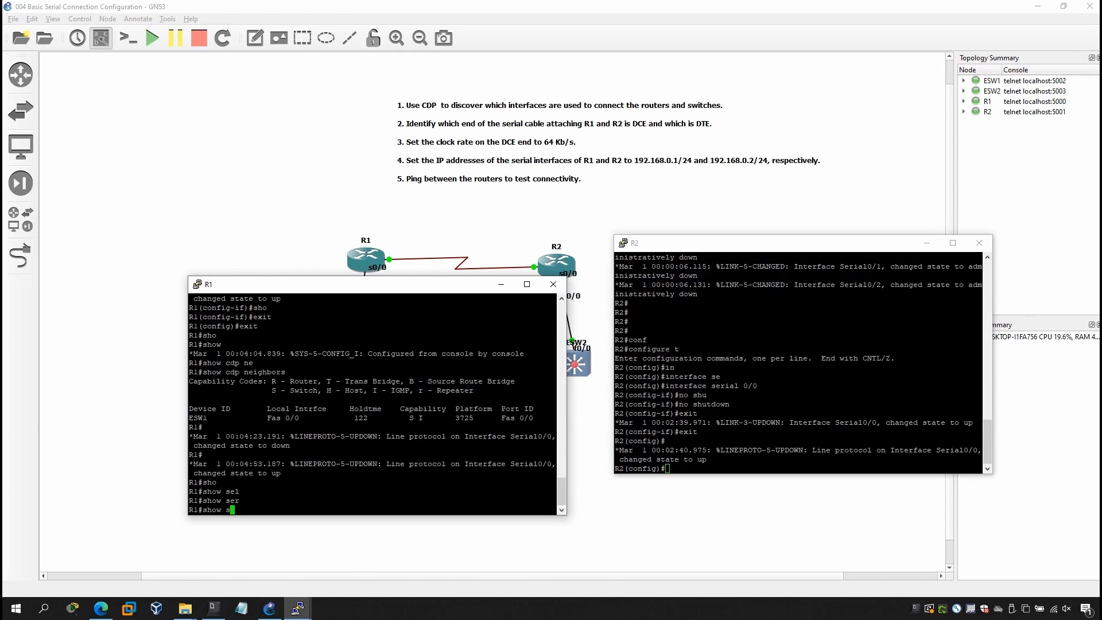
key("BackSpace")
type("con")
key("Tab")
type("t")
key("Tab")
key("Tab")
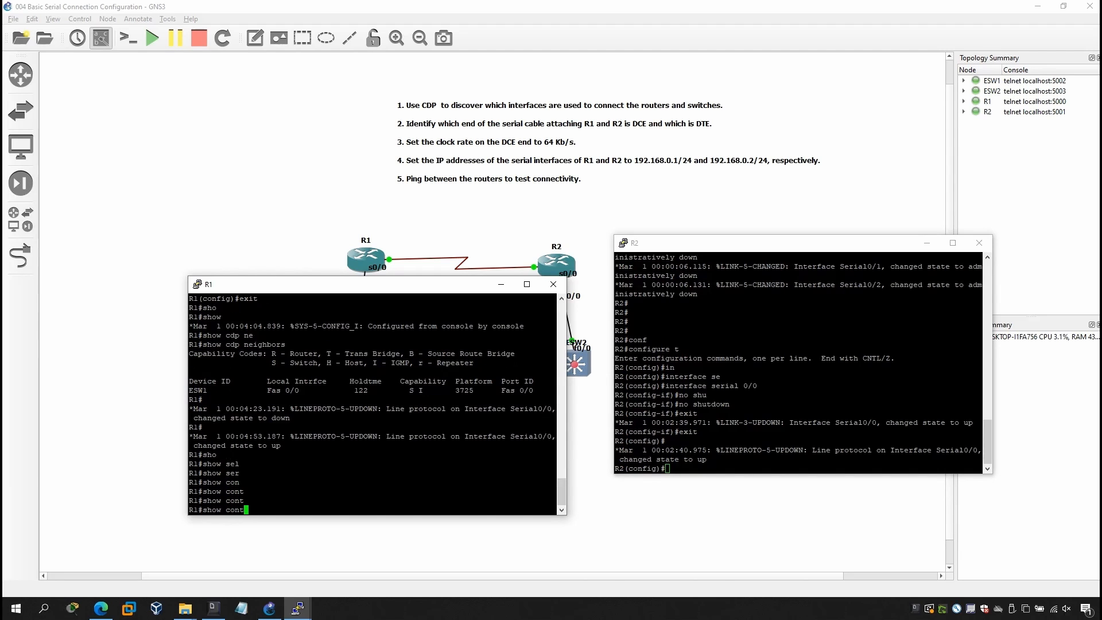
type("rol")
key("Tab")
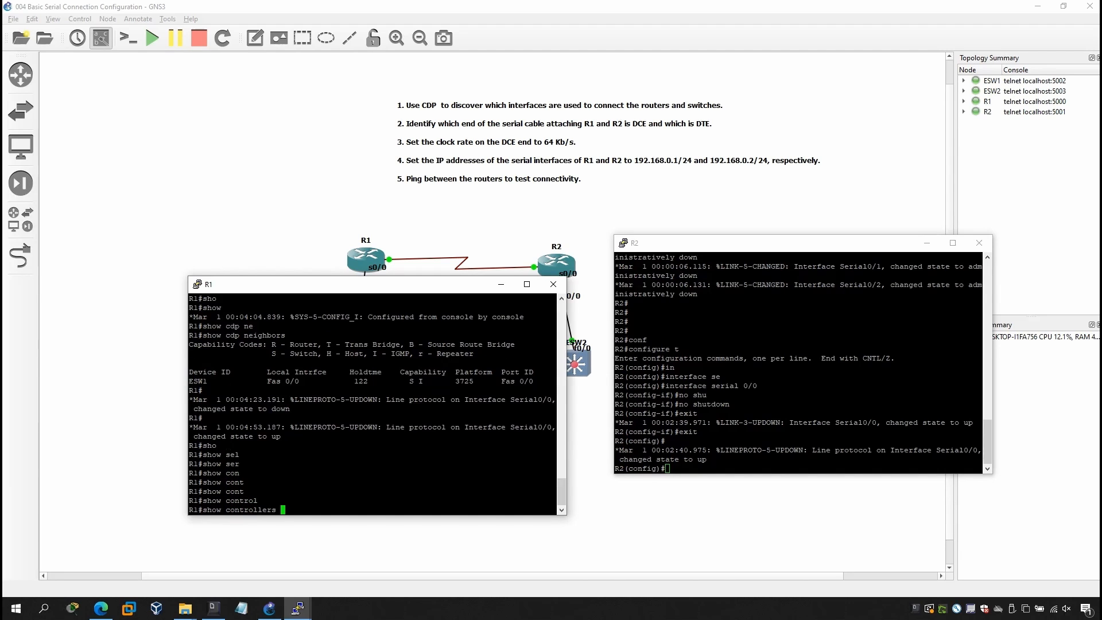
type("se")
key("Tab")
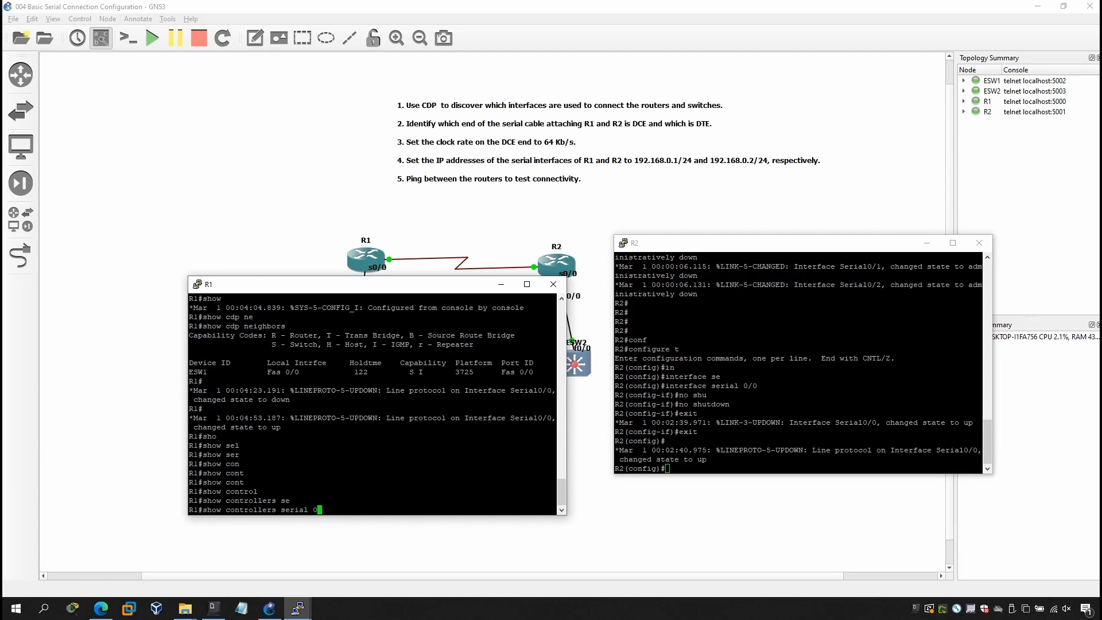
type("0/0")
key("Return")
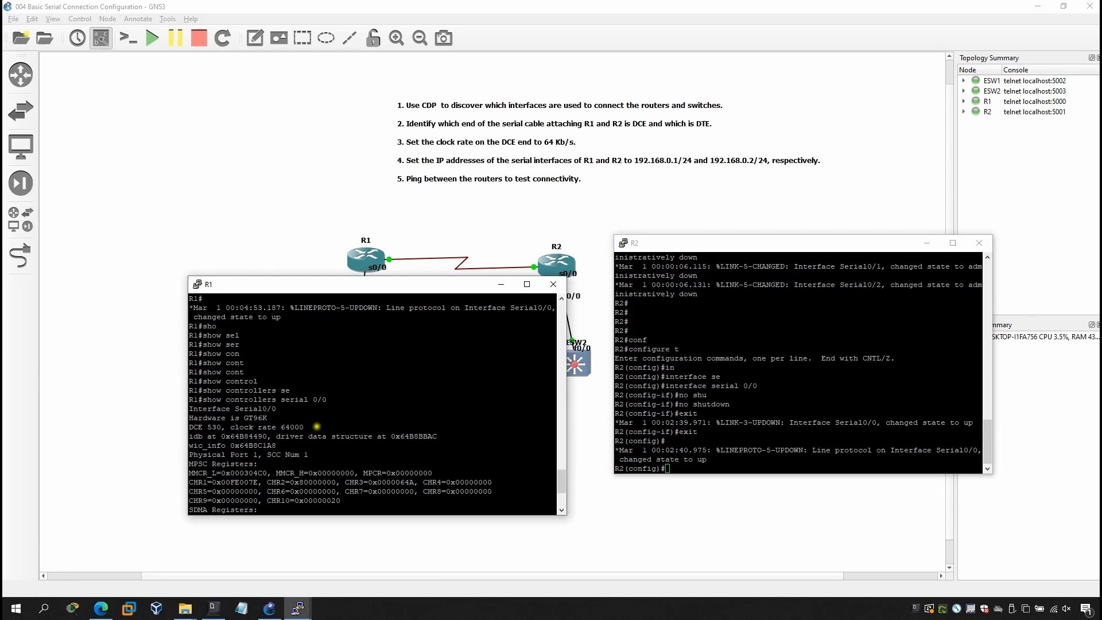
left_click_drag(308, 427, 190, 433)
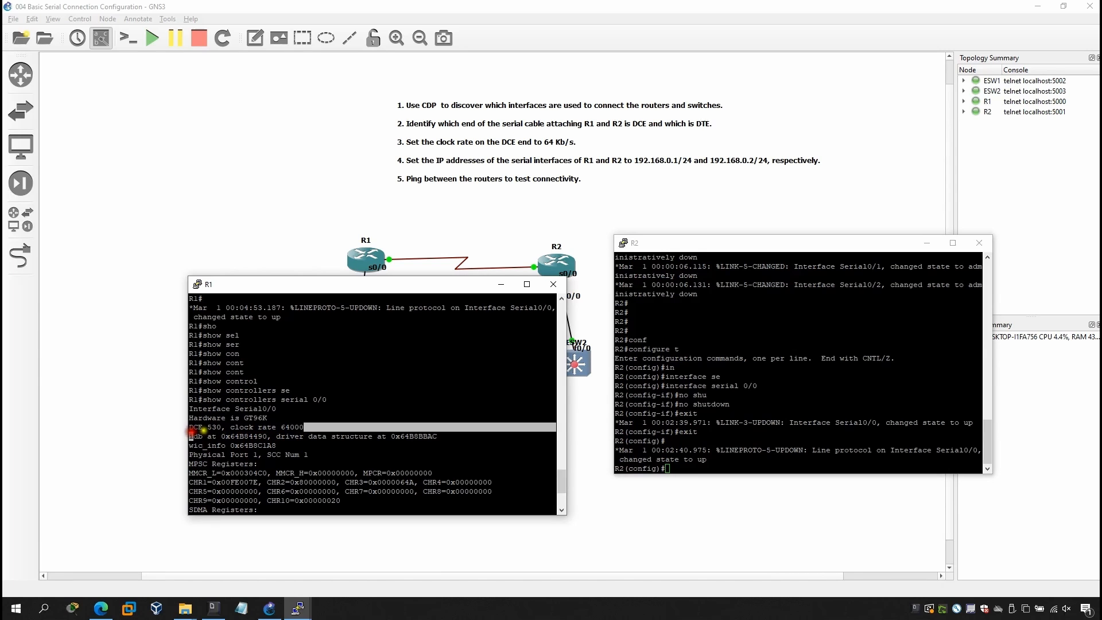
Highlight the clock rate value in R1's controller output and exit global configuration mode on R2.
left_click(203, 430)
double_click(282, 427)
left_click(710, 433)
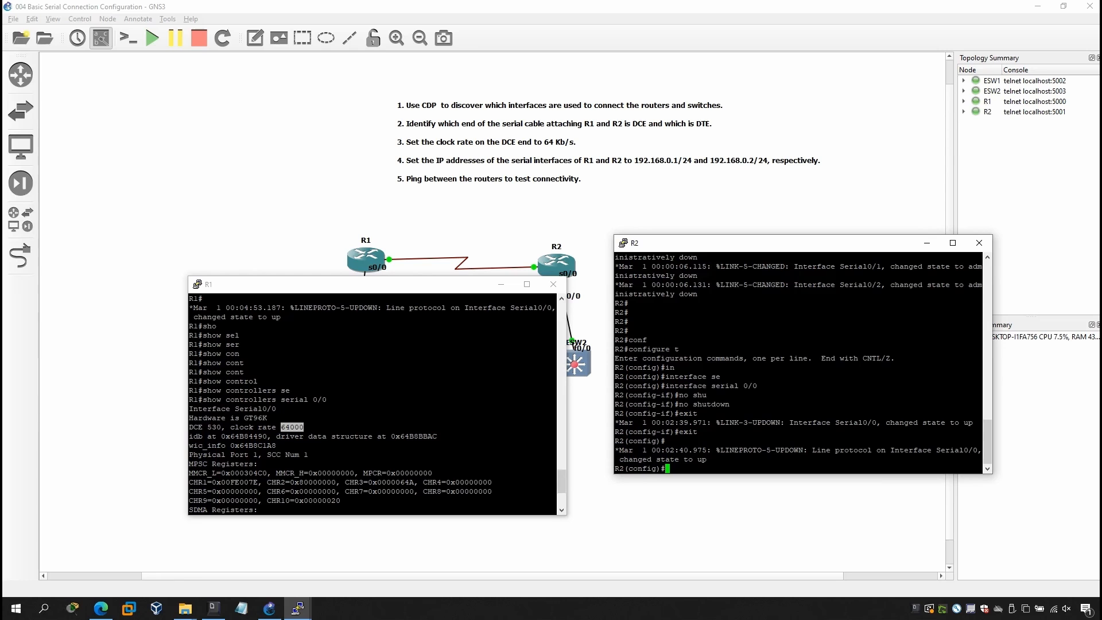
type("exit")
key("Return")
Run show controllers serial 0/0 on R2 and examine the line giving the cable end and clock rate.
type("sh")
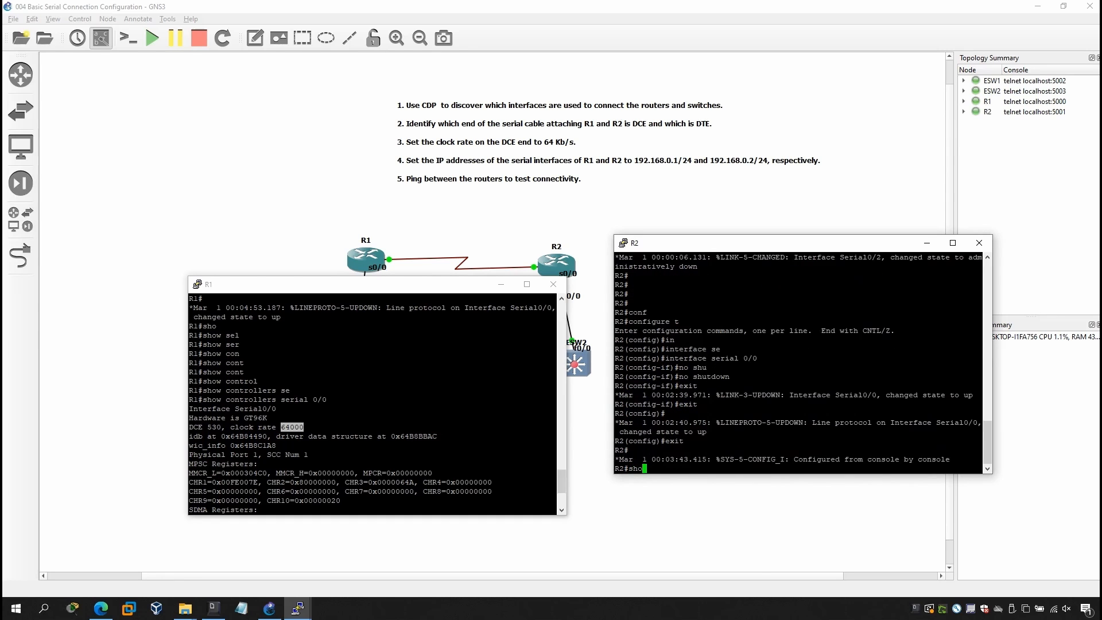
type("o")
key("Tab")
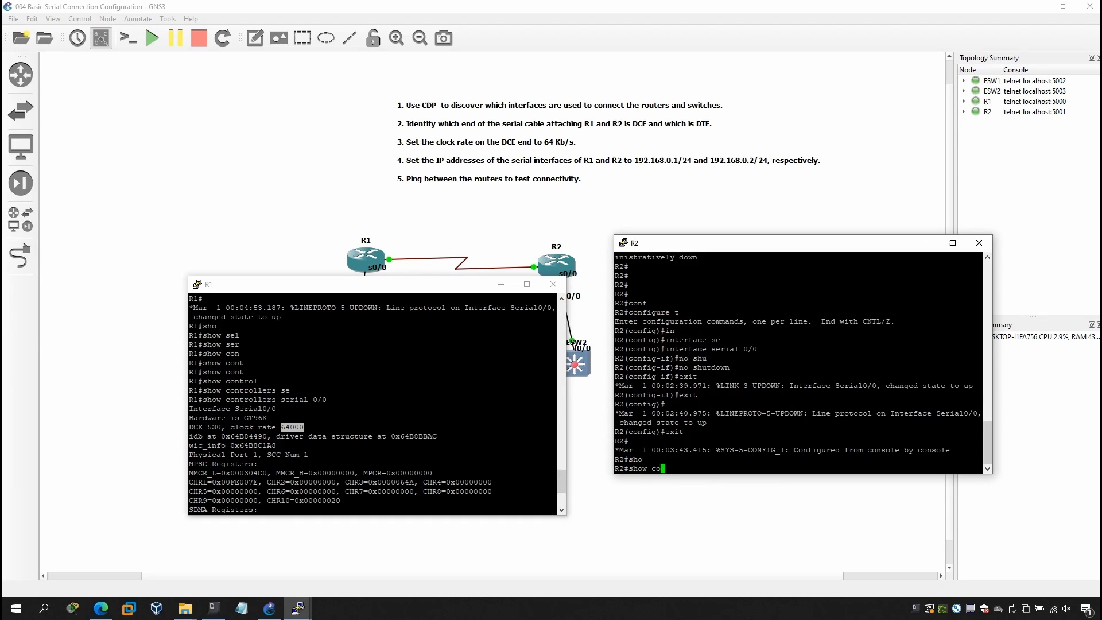
type("control")
key("Tab")
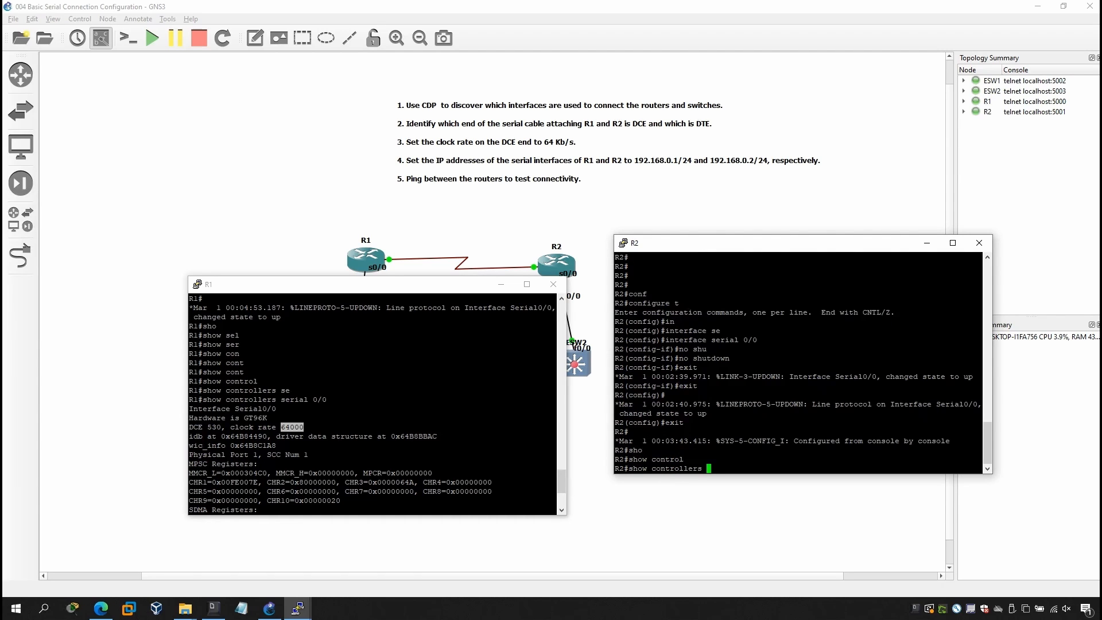
type("se")
key("Tab")
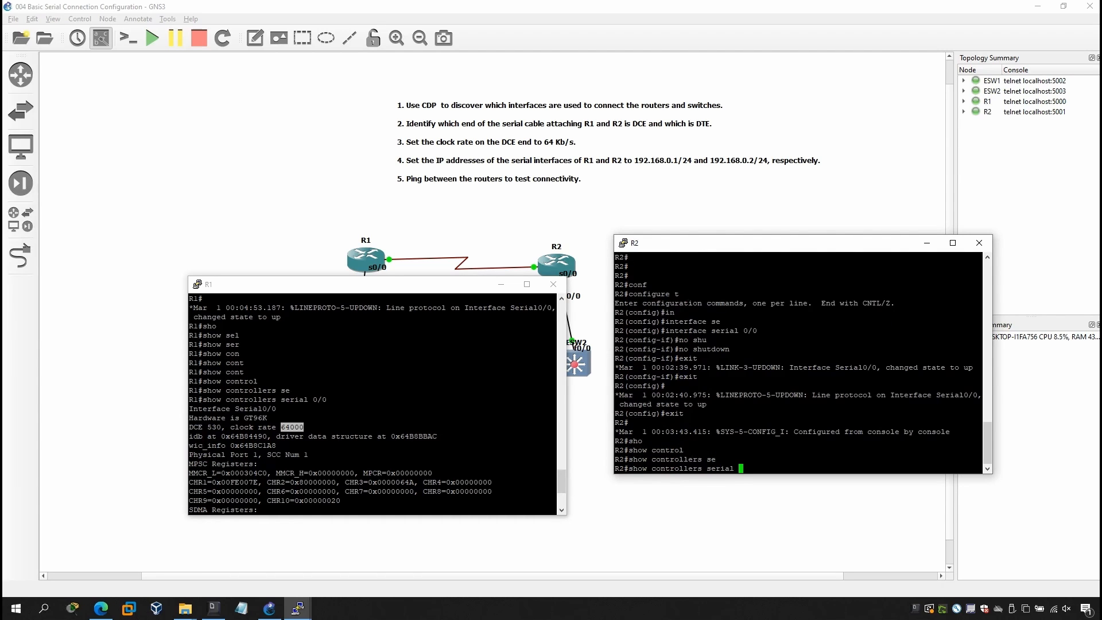
type("0/0")
key("Return")
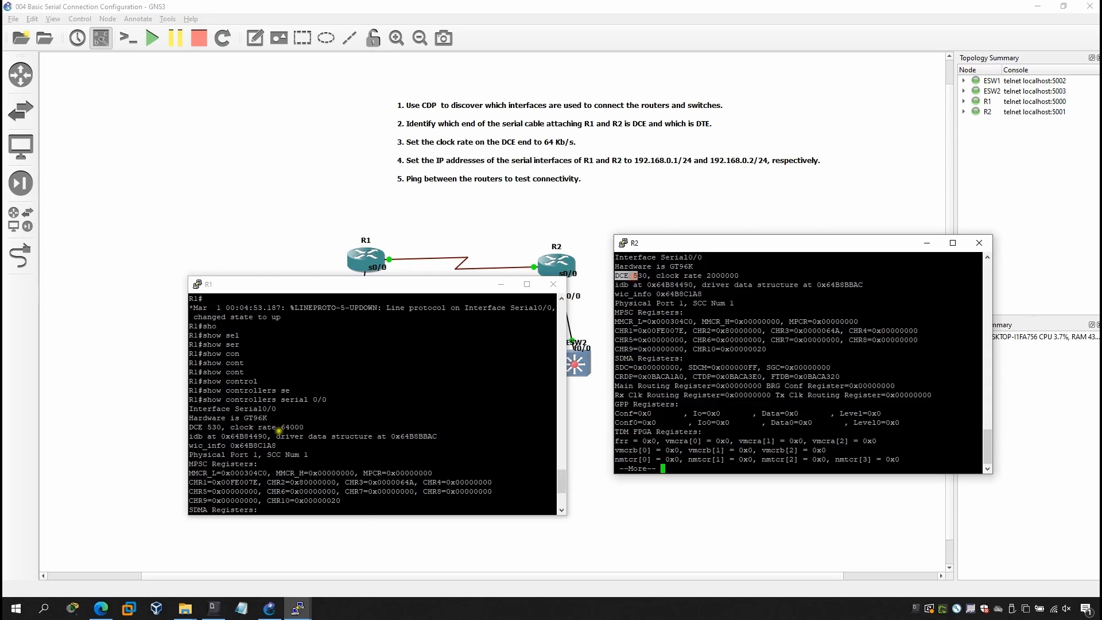
Open a console to router R1 from the topology and clear any stray characters at the prompt.
left_click(364, 257)
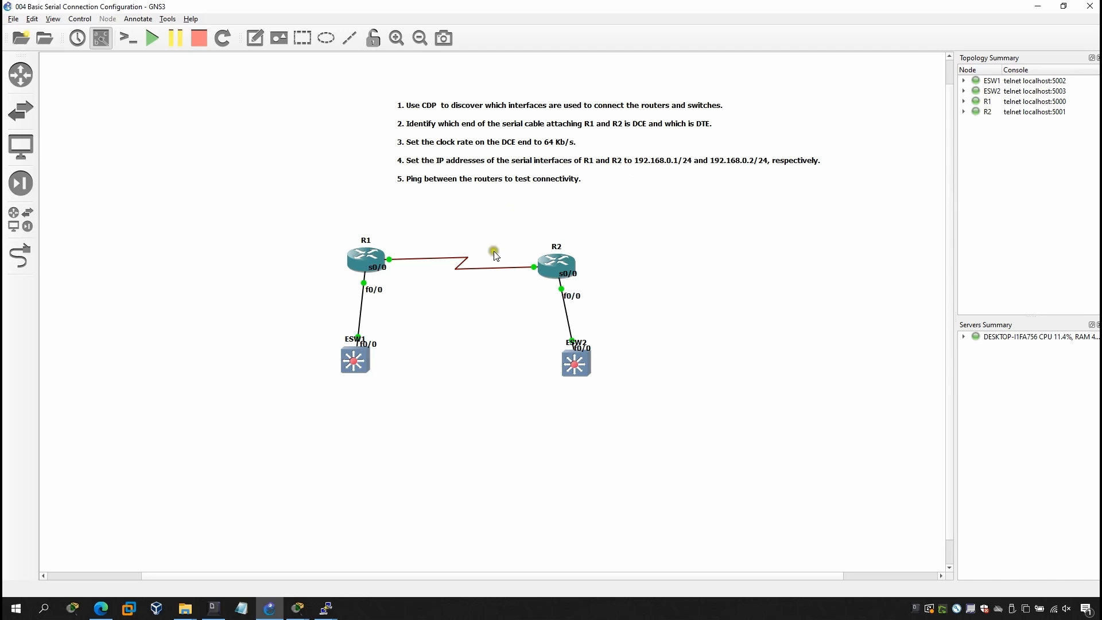
right_click(368, 268)
left_click(381, 284)
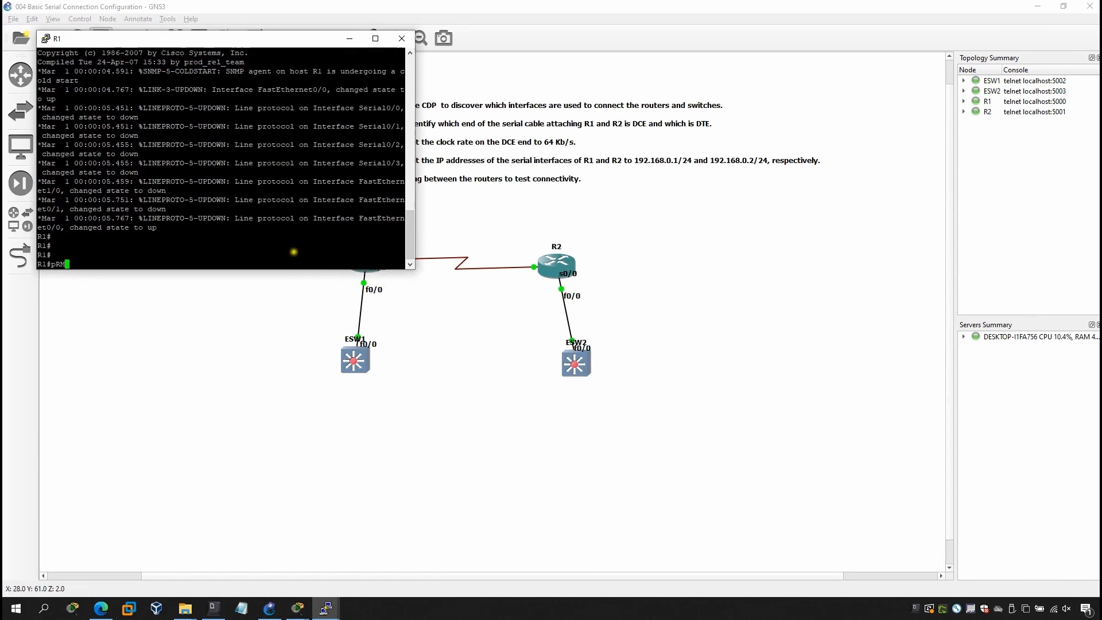
type("pRM")
key("BackSpace")
key("BackSpace")
key("BackSpace")
Enter global configuration mode on R1 with configure t.
type("con")
key("Tab")
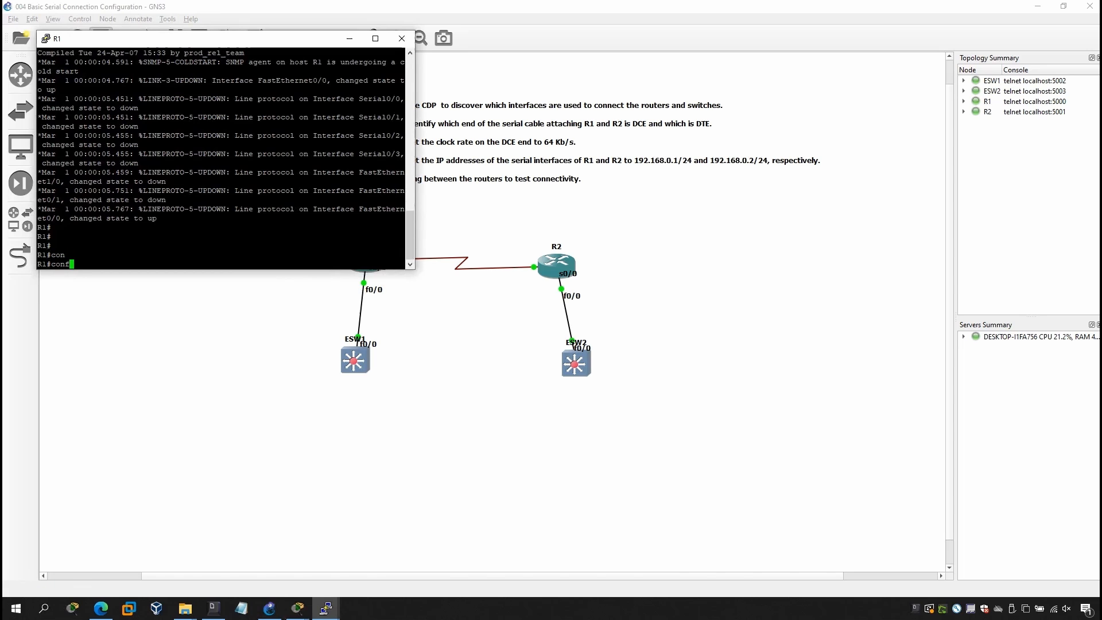
type("ft")
key("Tab")
key("BackSpace")
key("BackSpace")
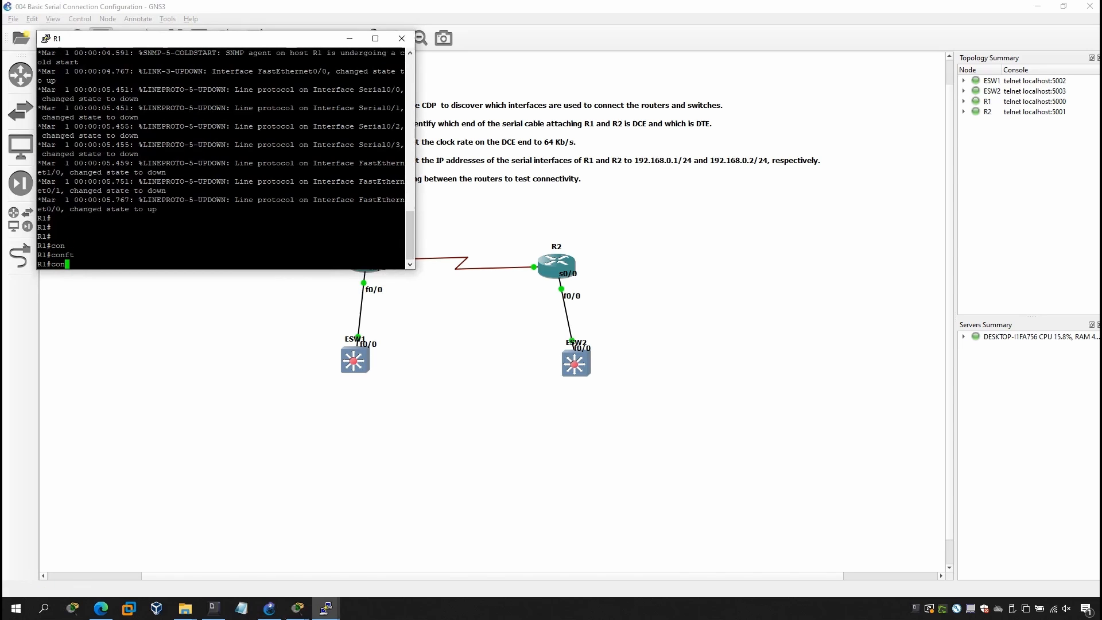
type("f")
key("Tab")
type("t")
key("Return")
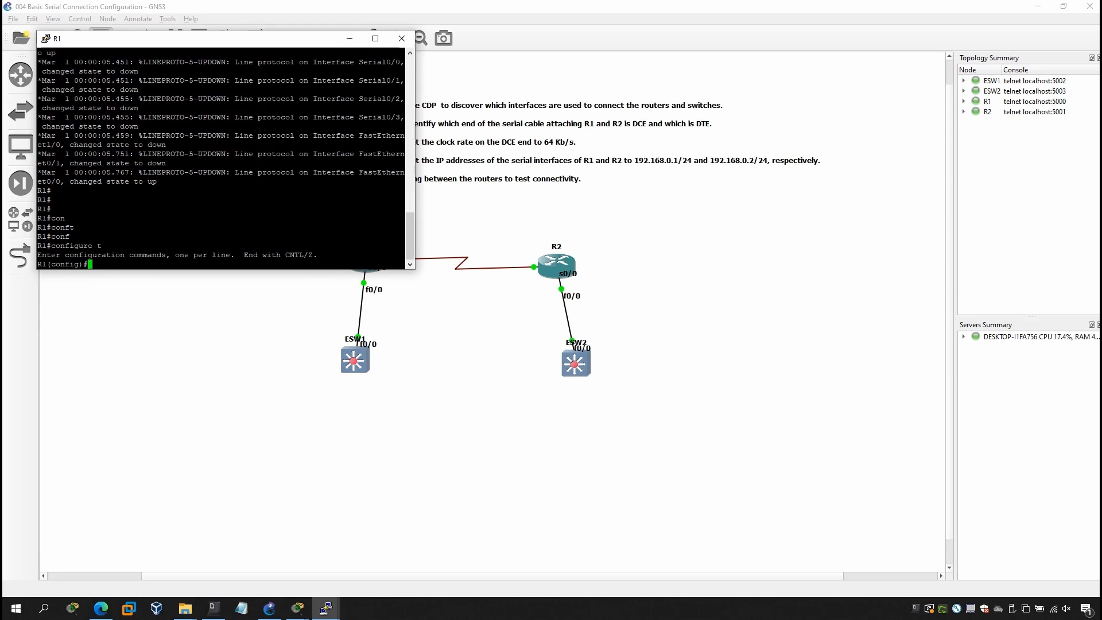
Enter interface configuration mode for serial 0/0 on R1.
type("in")
key("Tab")
type("s")
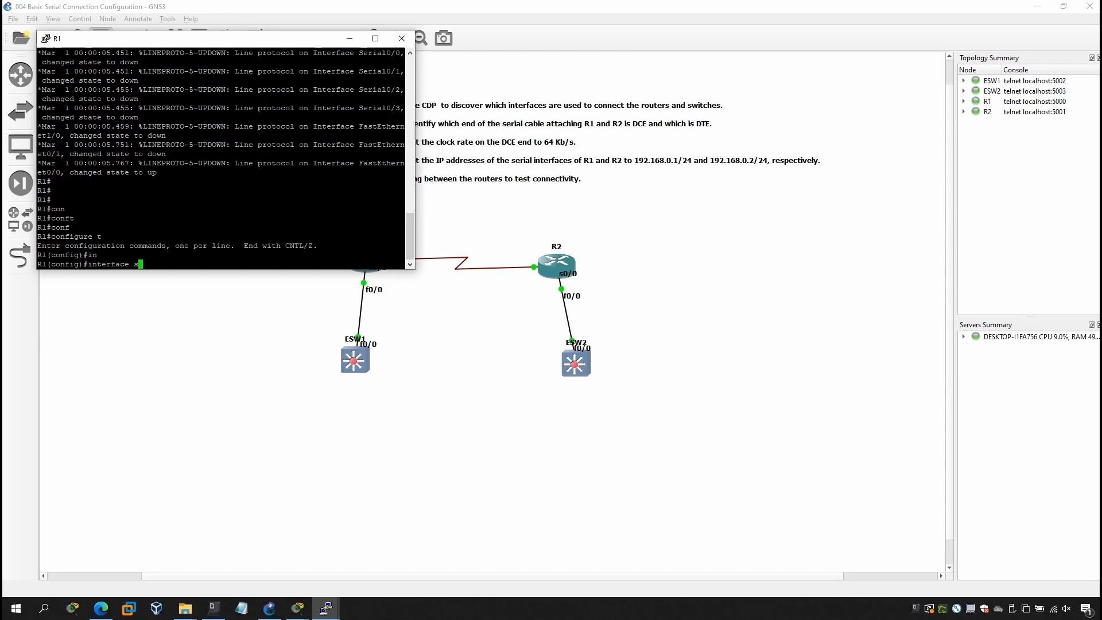
key("Tab")
type("0.")
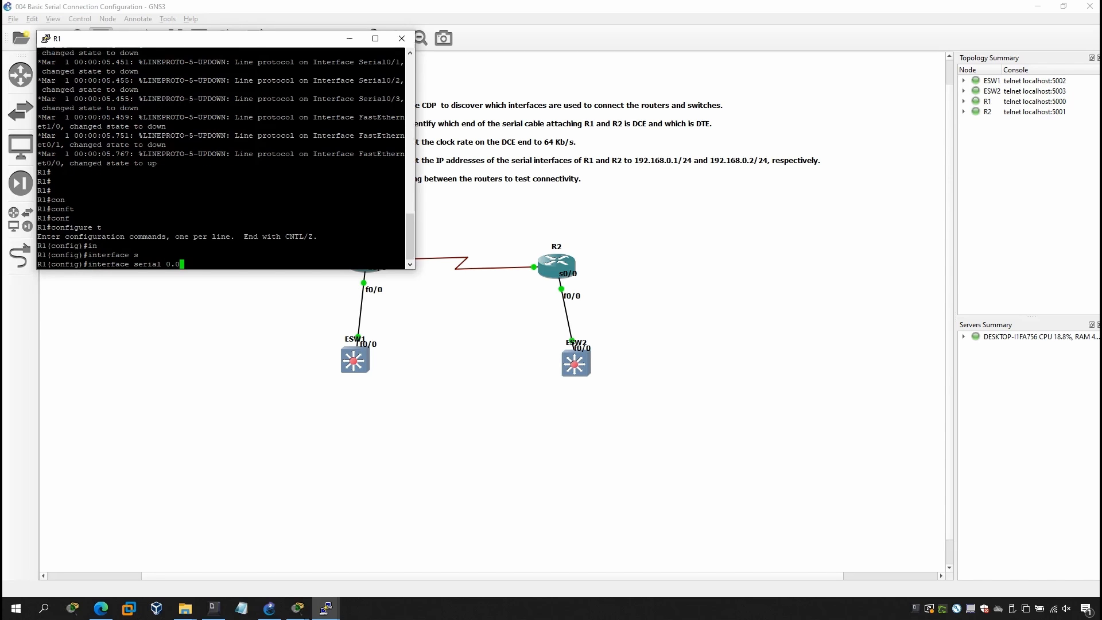
key("BackSpace")
type("/0")
key("Return")
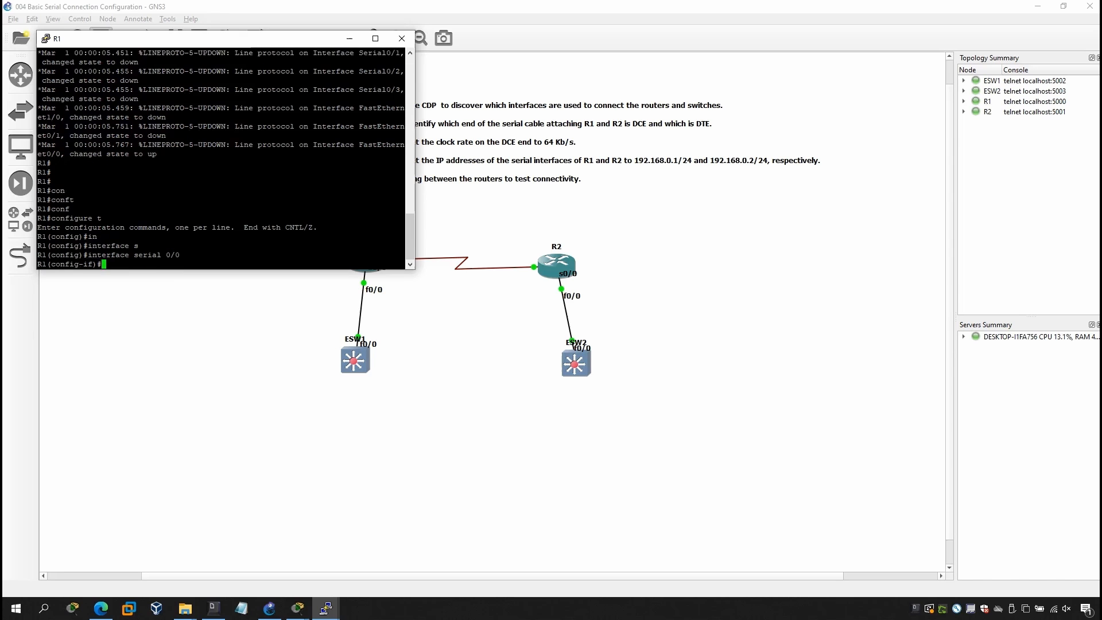
Assign IP address 192.168.0.1 with mask 255.255.255.0 to R1's serial 0/0 and highlight the entered command for review.
type("ip ad")
key("Tab")
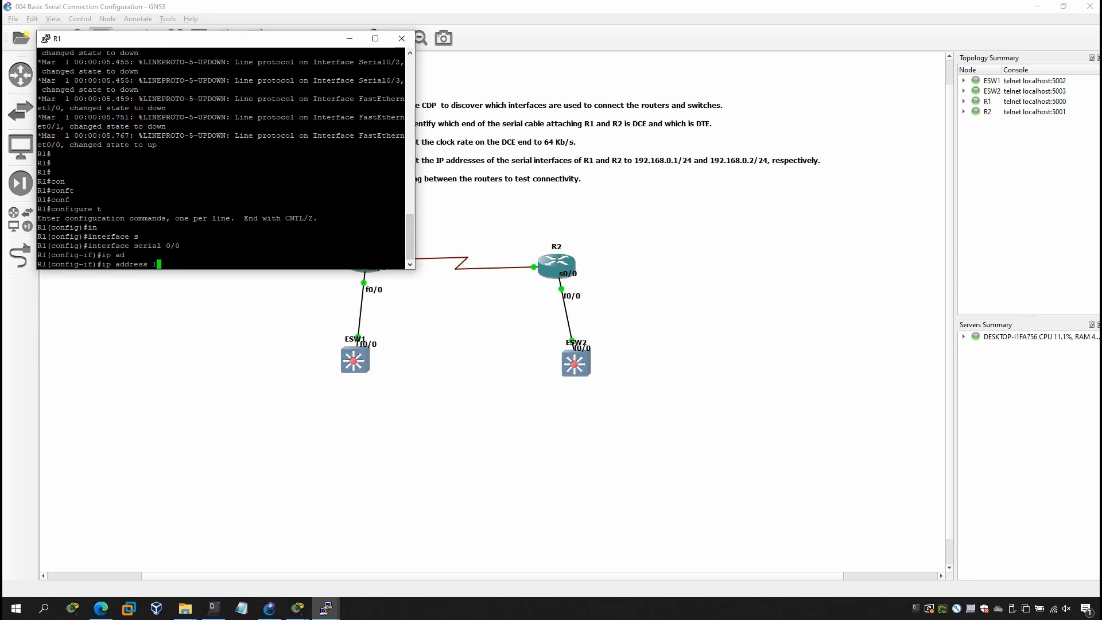
type("192.168.0.1 255.255.255.0")
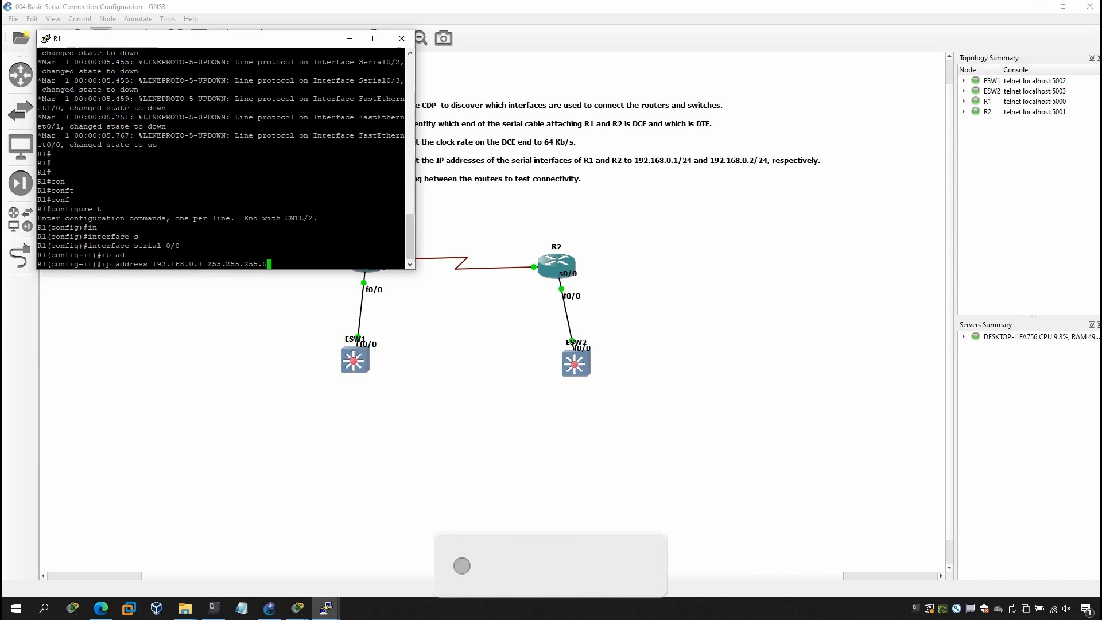
key("Return")
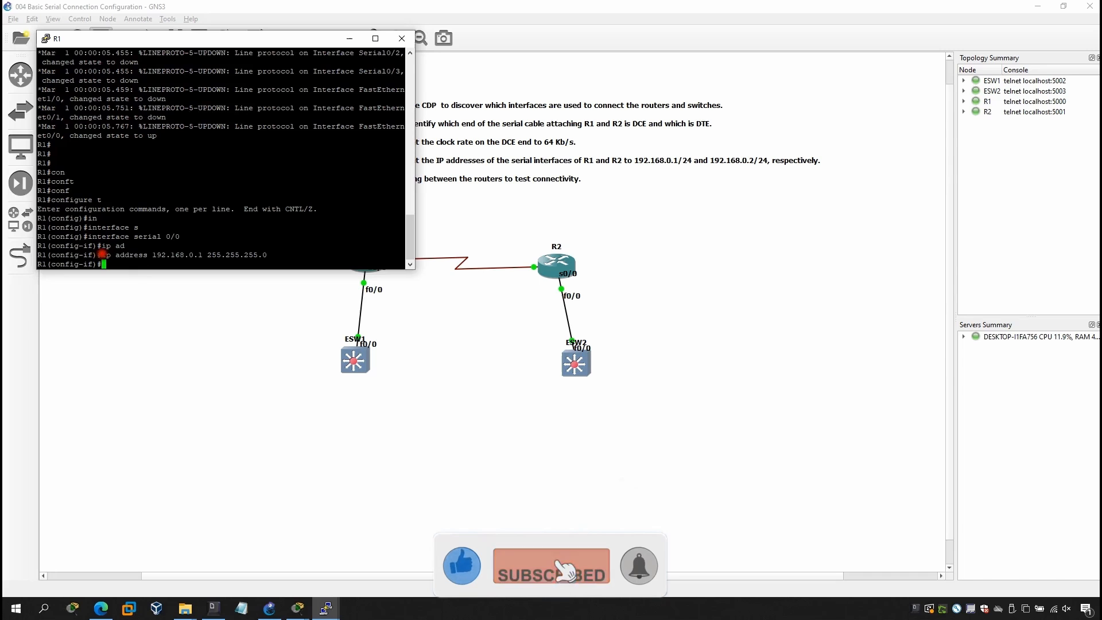
left_click_drag(103, 254, 265, 253)
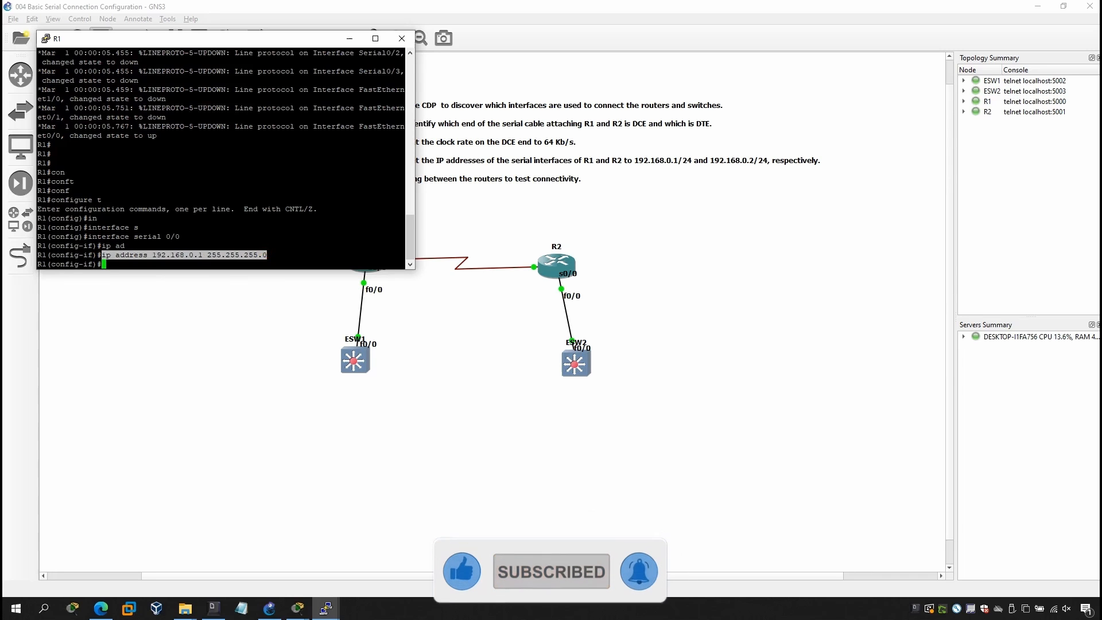
left_click(264, 253)
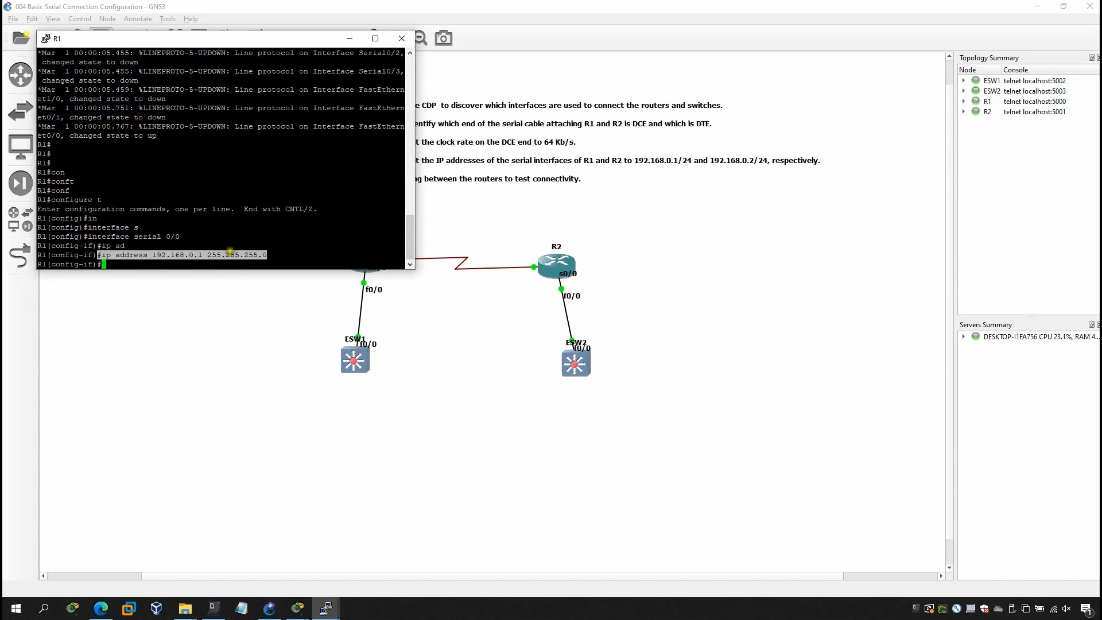
left_click_drag(267, 255, 98, 254)
left_click(266, 245)
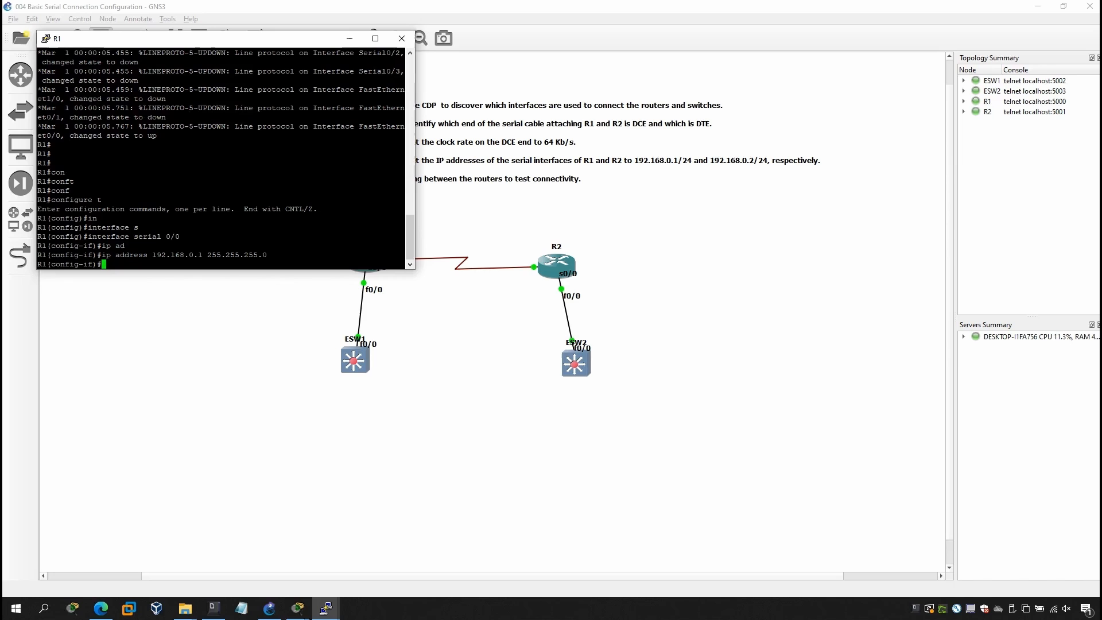
Exit interface and global configuration modes on R1 to return to the privileged prompt.
type("exit")
key("Return")
type("exit")
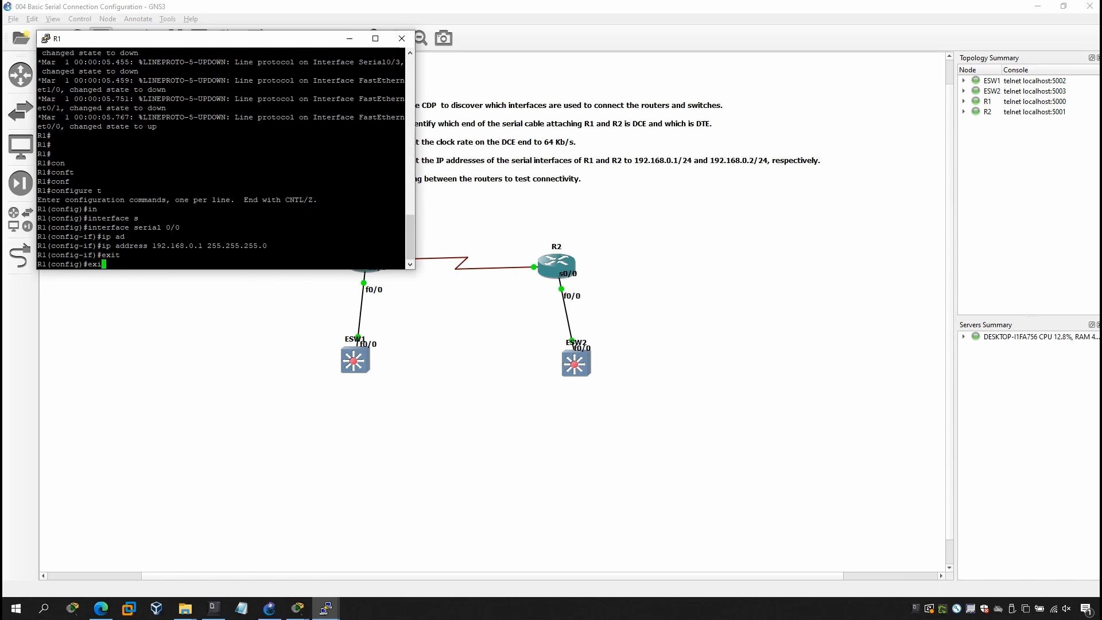
key("Return")
type("do")
key("BackSpace")
key("BackSpace")
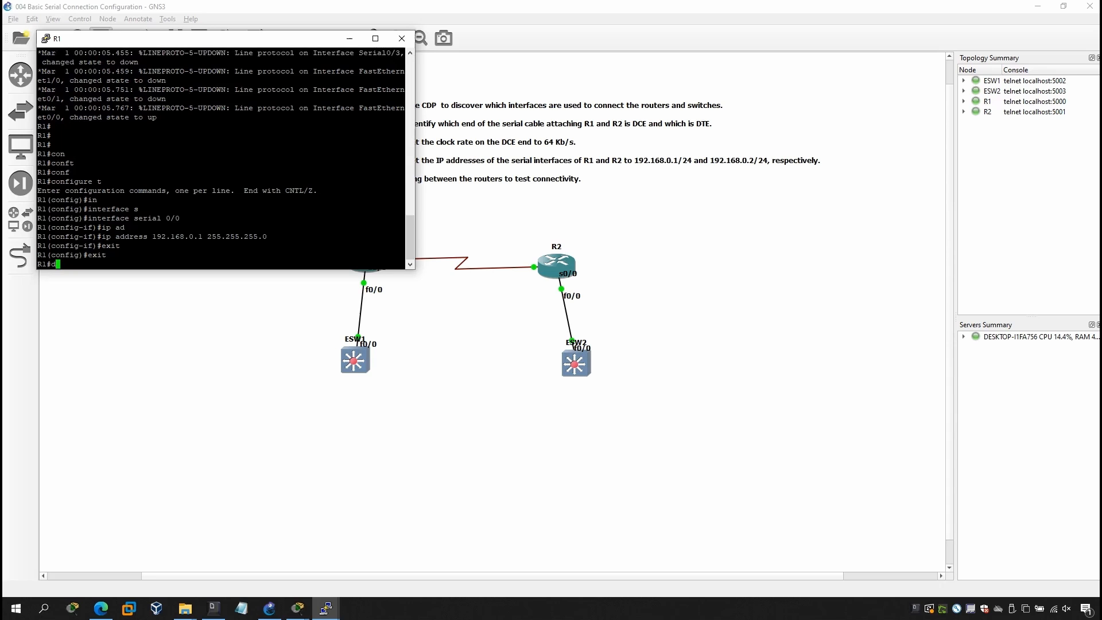
Run show ip interface brief on R1 and examine the address and status in the Serial0/0 row.
type("show ")
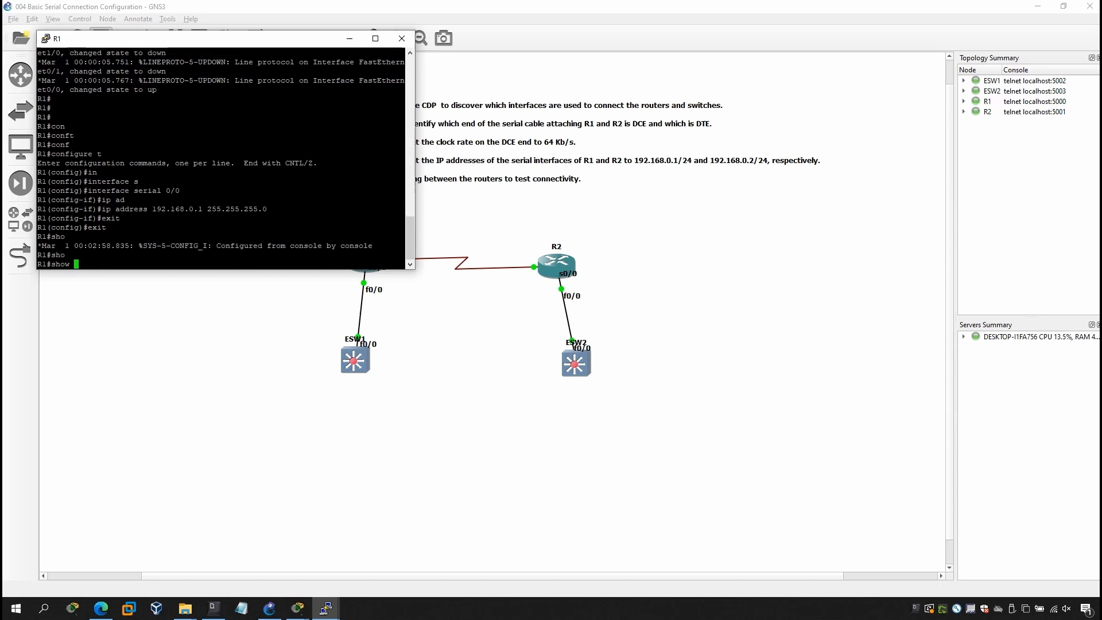
type("ip in")
key("Tab")
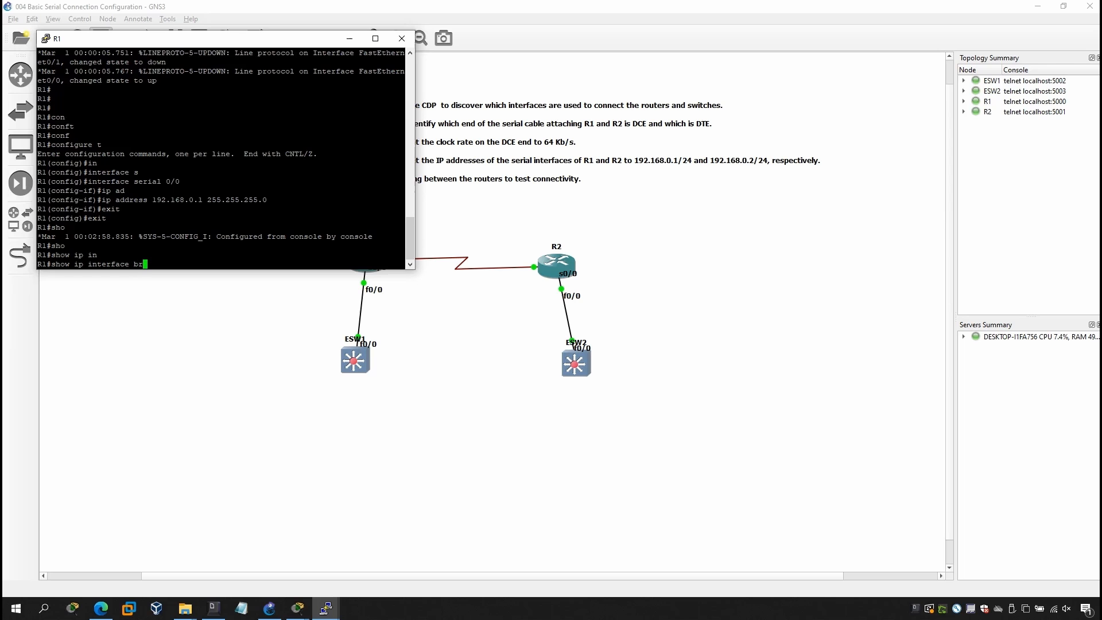
type("bri")
key("Tab")
key("Return")
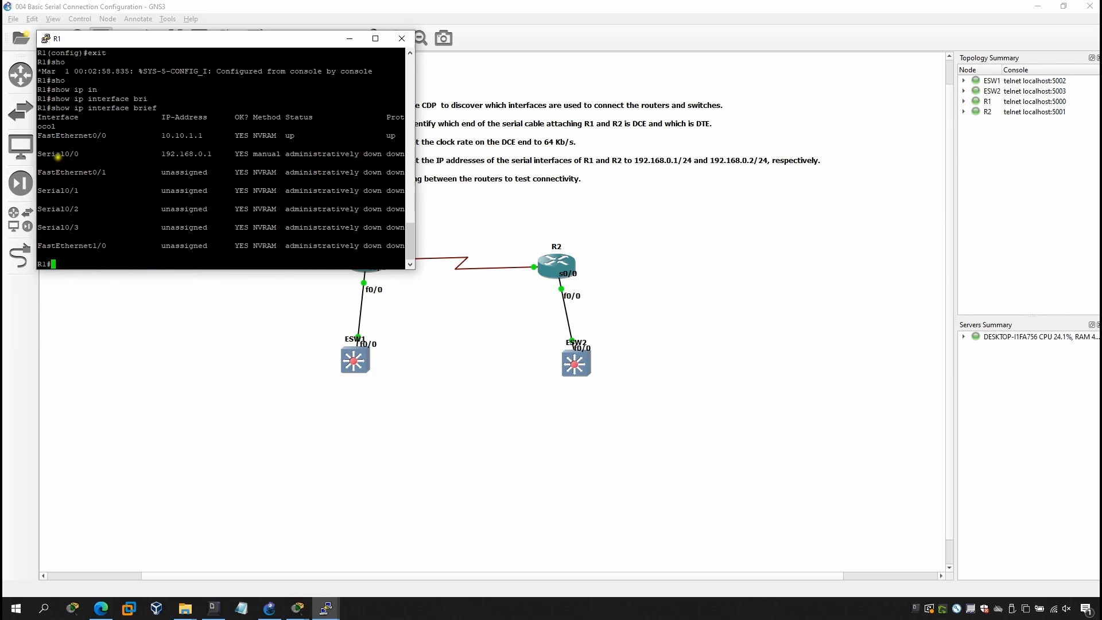
left_click_drag(42, 152, 396, 154)
left_click(231, 172)
Re-enter global configuration mode on R1 with configure t.
type("cnof")
key("Return")
type("con")
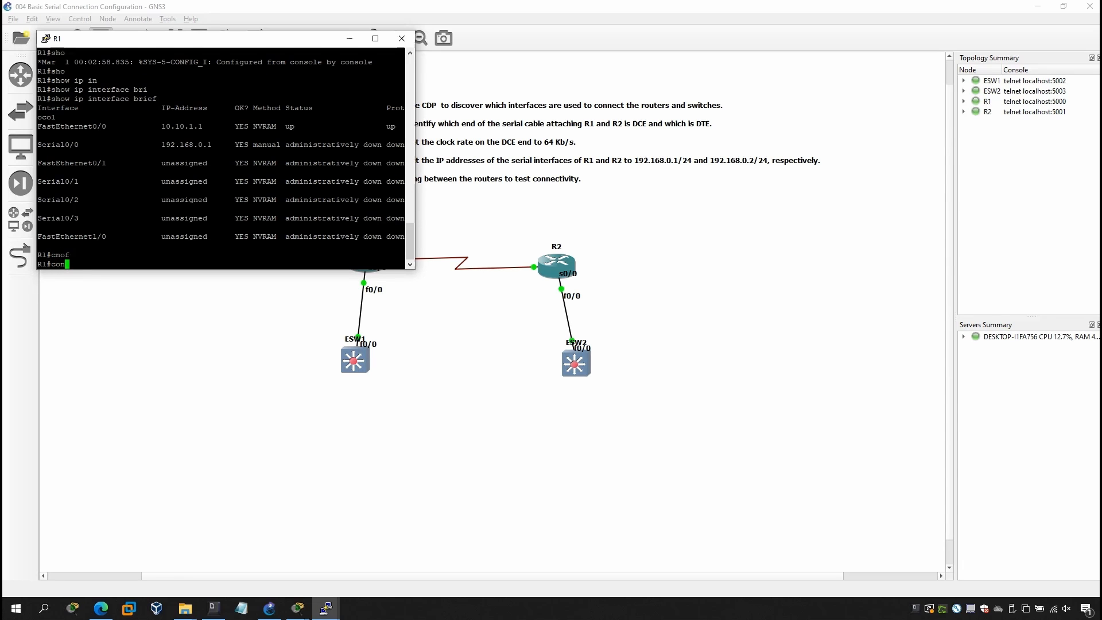
key("Return")
type("c")
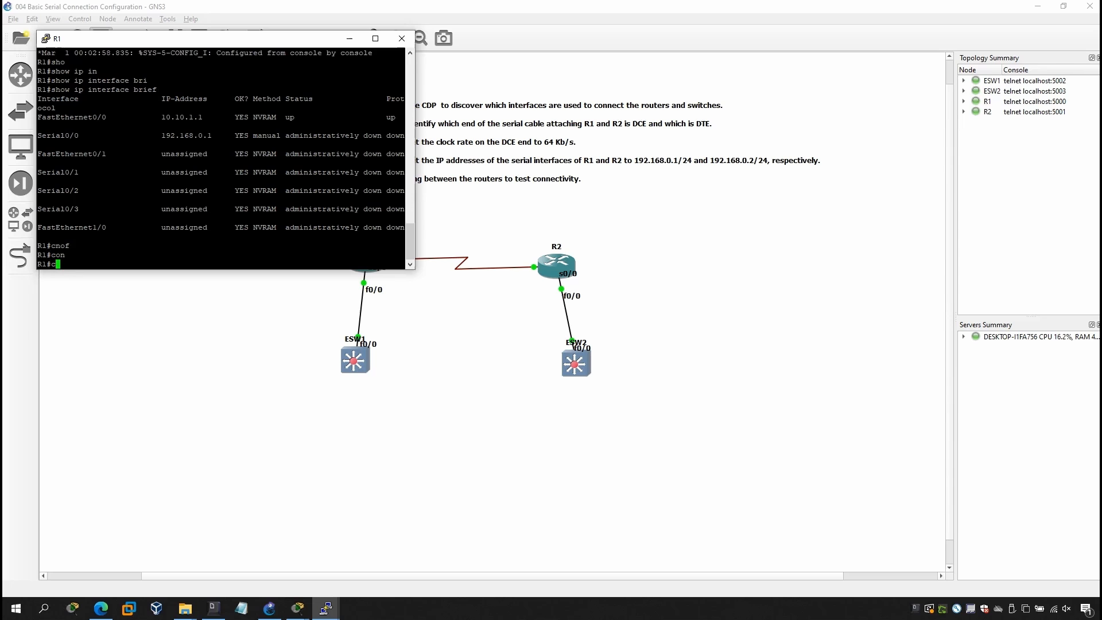
type("onconf")
key("Tab")
type("t")
key("Return")
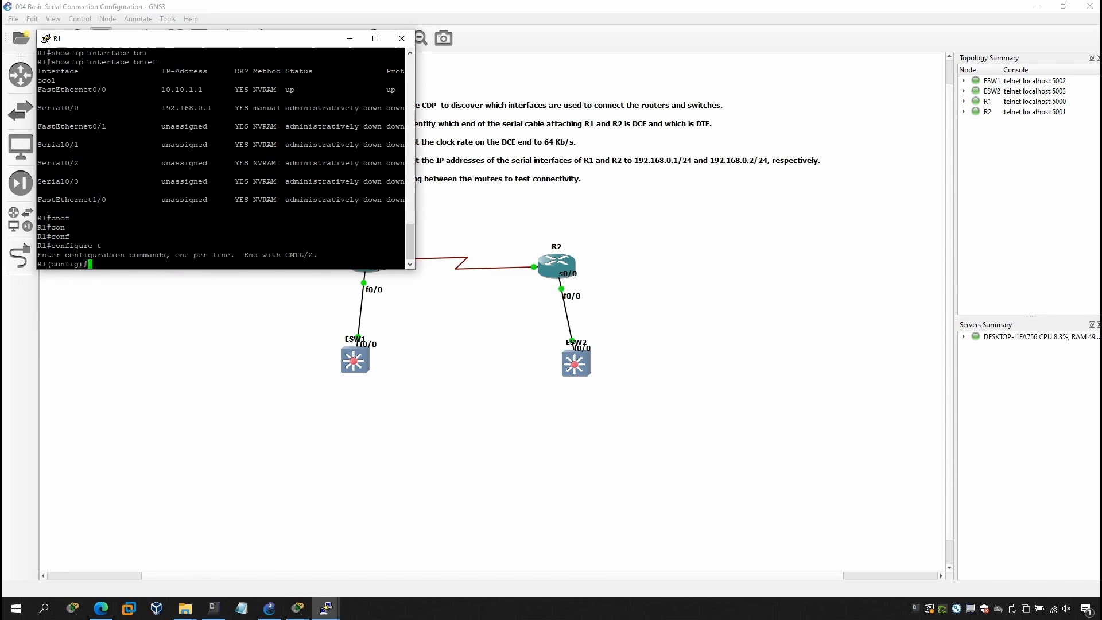
Enable interface serial 0/0 on R1 with no shutdown.
type("in")
key("Tab")
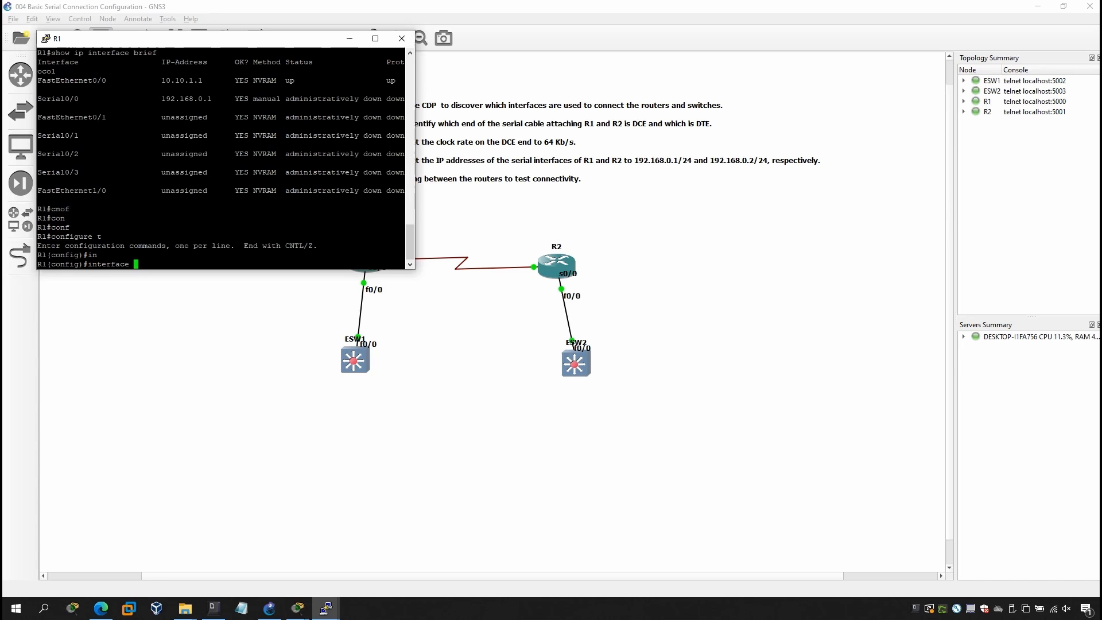
type("se")
key("Tab")
type("0/0")
key("Return")
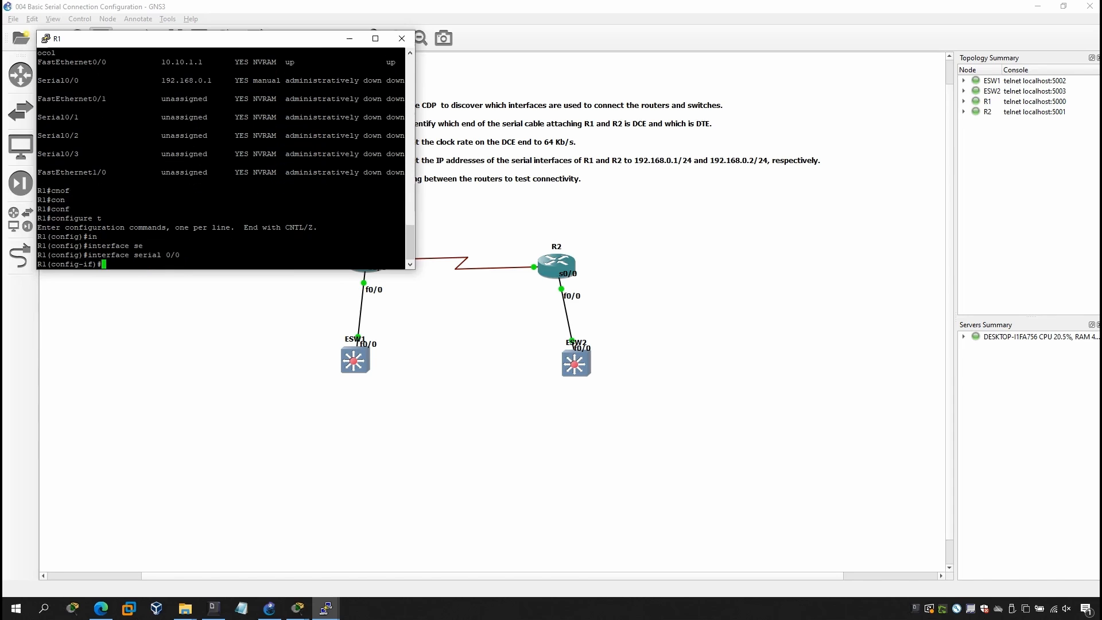
type("no shu")
key("Tab")
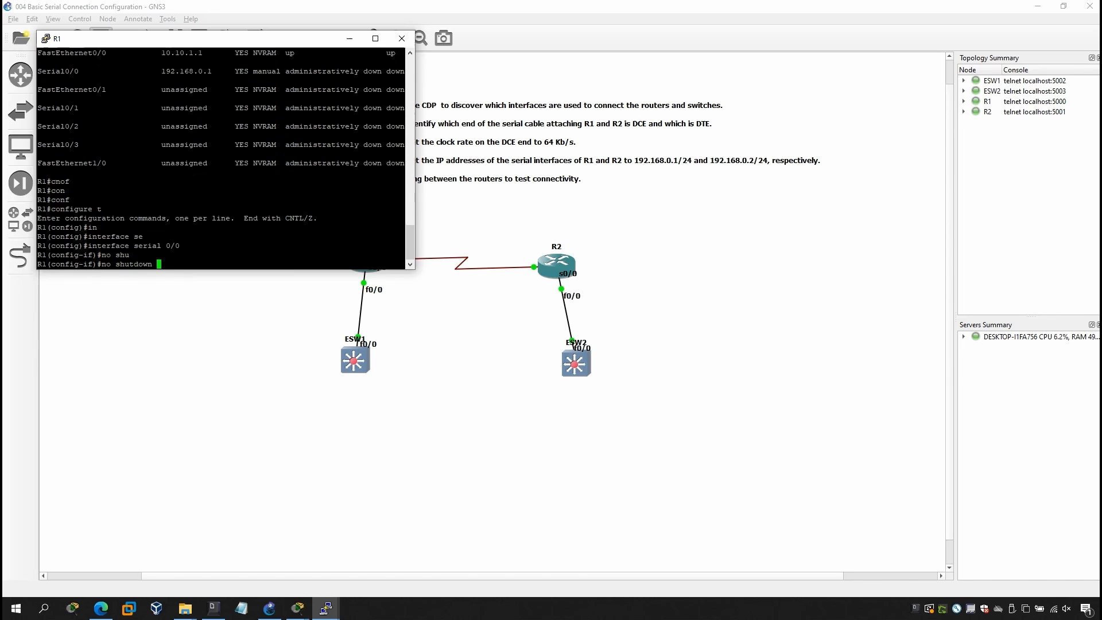
key("Return")
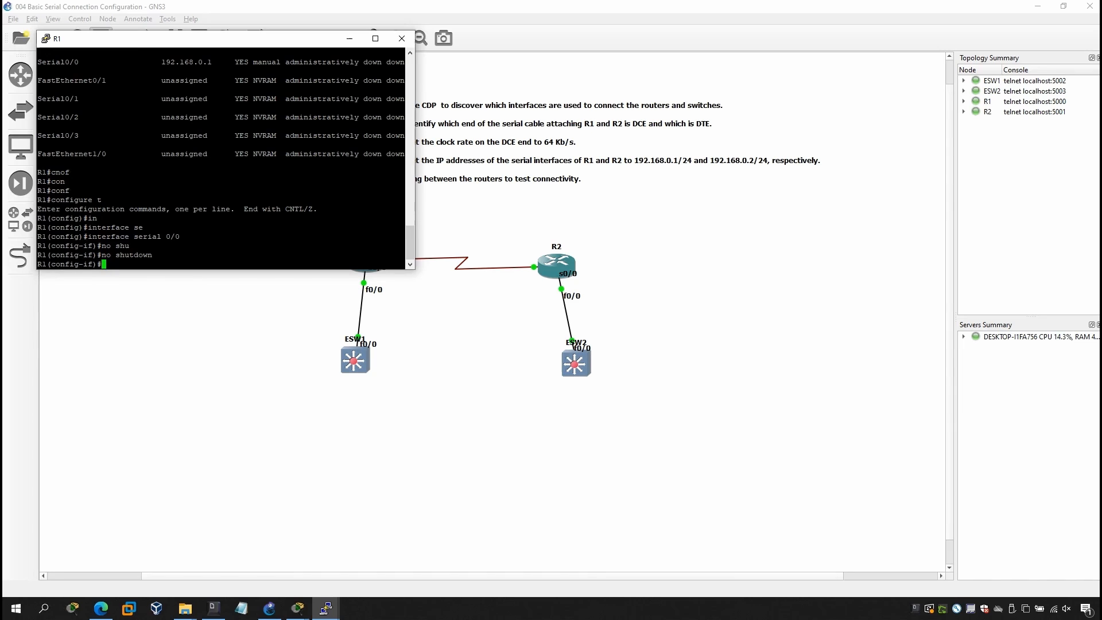
Leave interface and global configuration modes on R1.
type("exit")
key("Return")
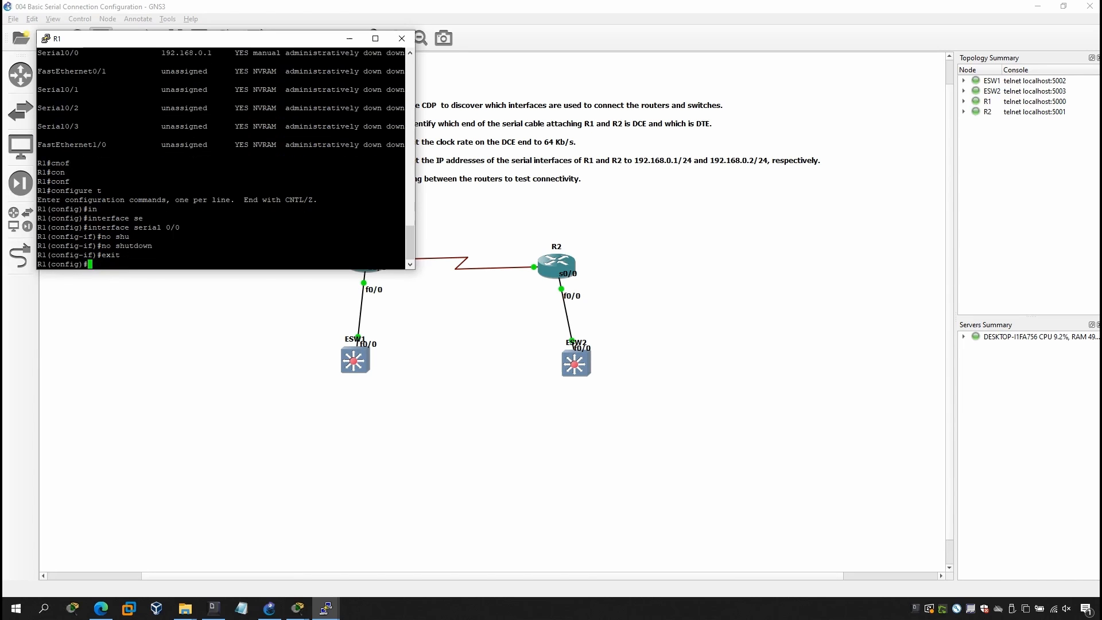
type("exit")
key("Return")
Recall and rerun show ip interface brief on R1 to check the Serial0/0 status and protocol.
key("Up")
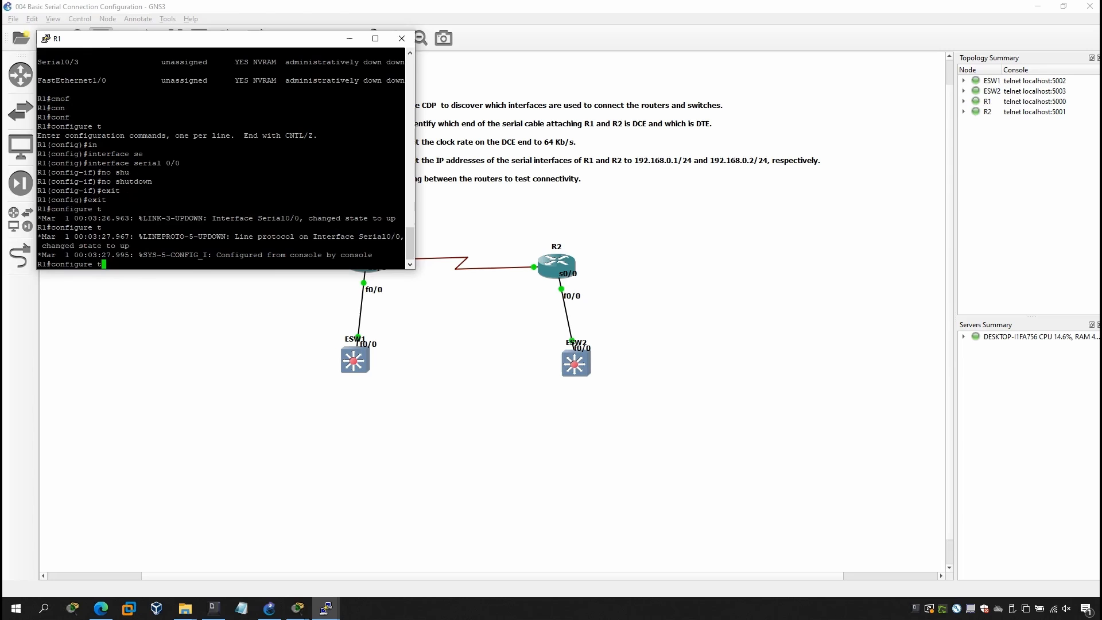
key("Up")
key("Up")
key("Up")
key("Up")
key("Down")
key("Down")
key("Up")
key("Down")
key("Up")
key("Return")
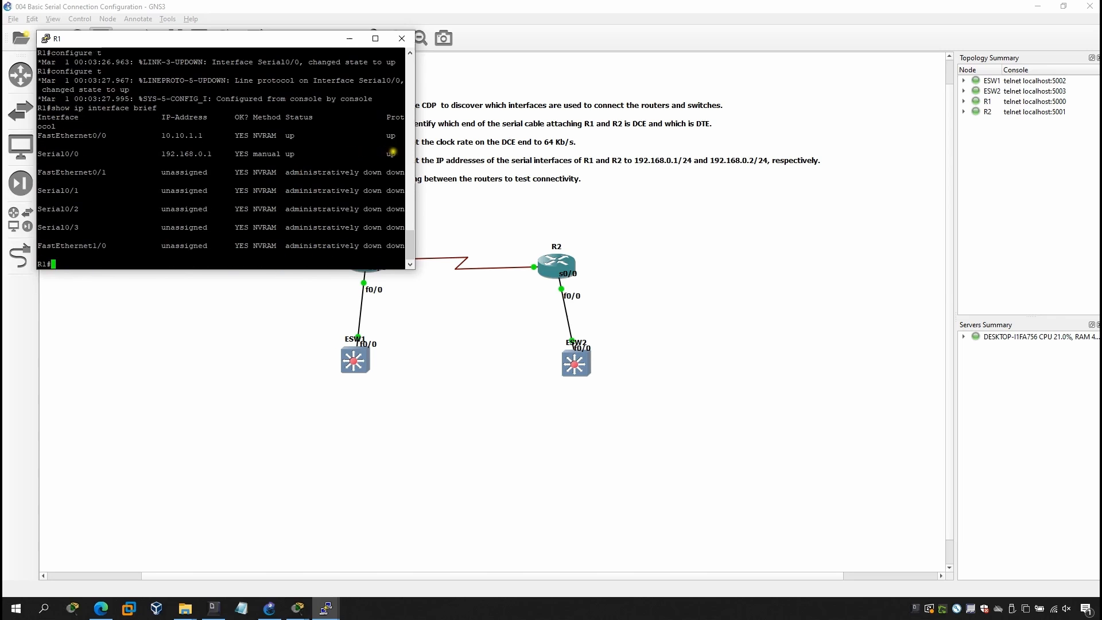
Open the console of router R2 from the topology.
left_click(520, 287)
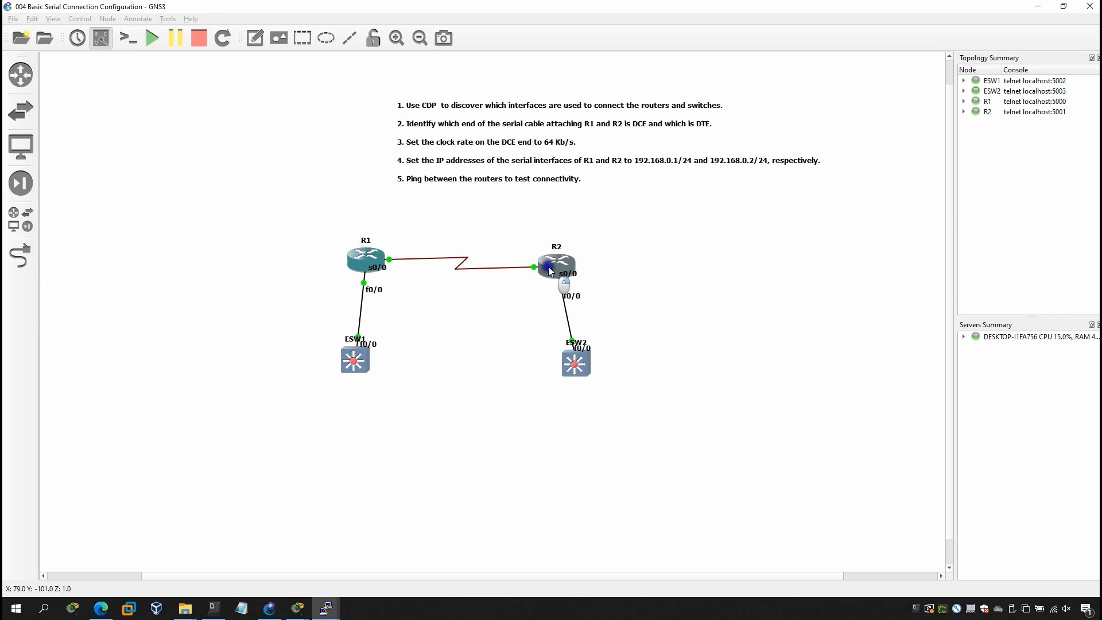
right_click(546, 265)
left_click(572, 283)
left_click(277, 259)
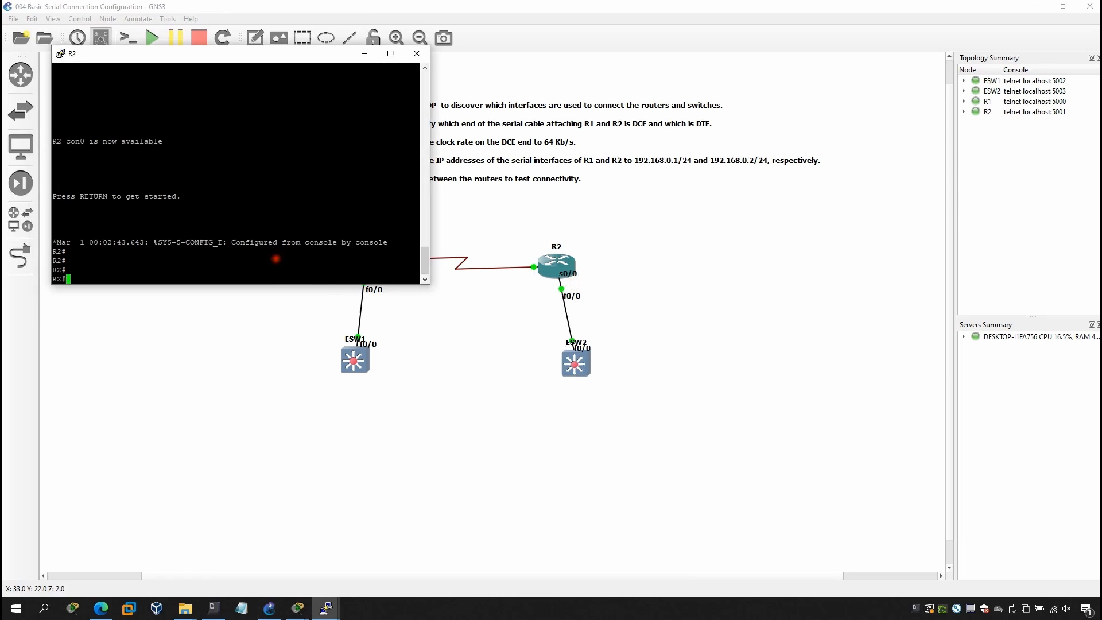
Enter global configuration mode on R2 with configure t.
type("cnof")
key("Return")
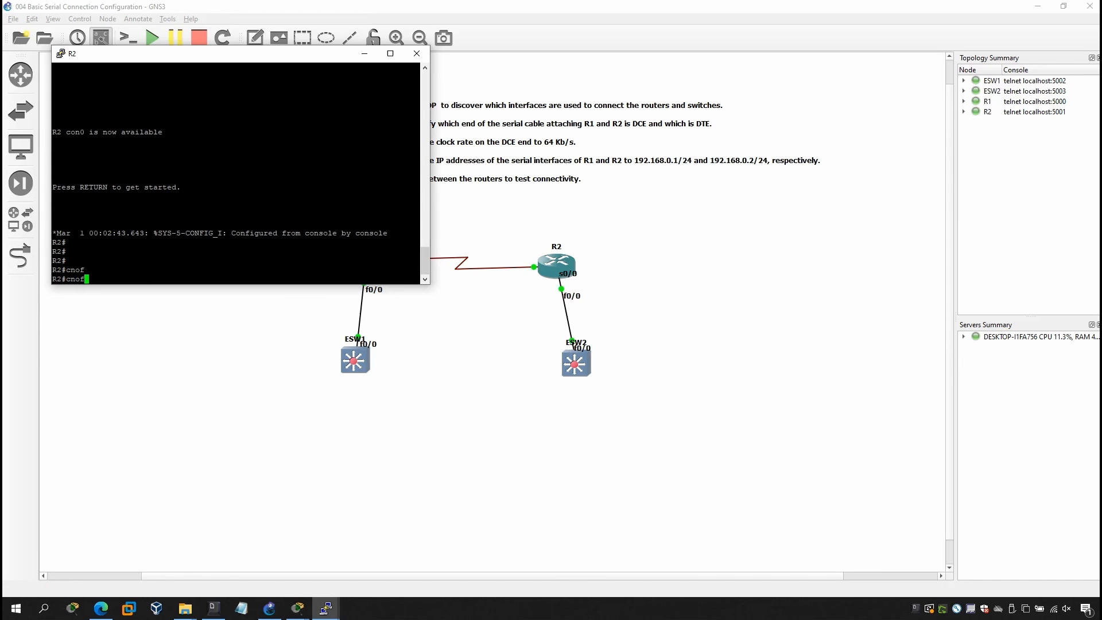
type("con")
key("Tab")
type("t")
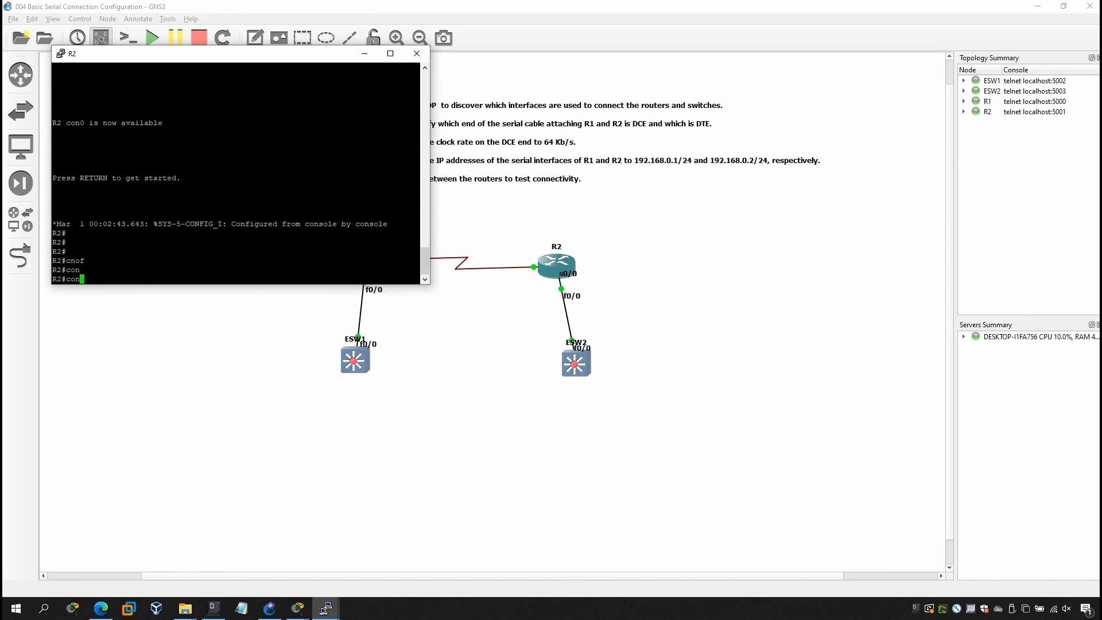
type("nf")
key("Tab")
type("t")
key("Return")
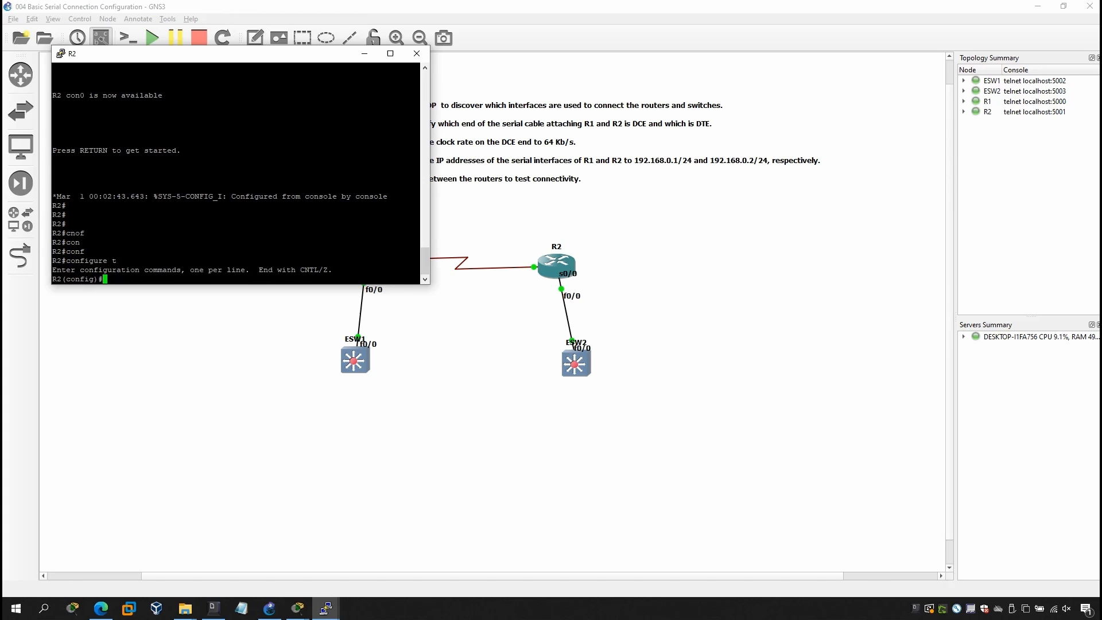
Enter interface configuration mode for serial 0/0 on R2.
type("inf")
key("Tab")
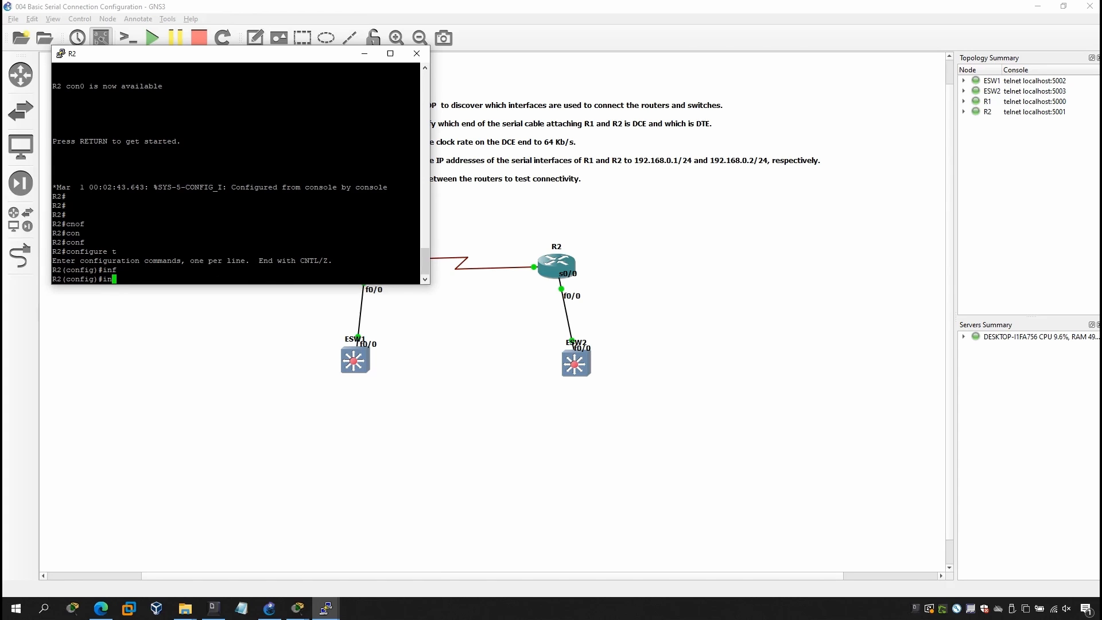
type("ter")
key("Tab")
type("se")
key("Tab")
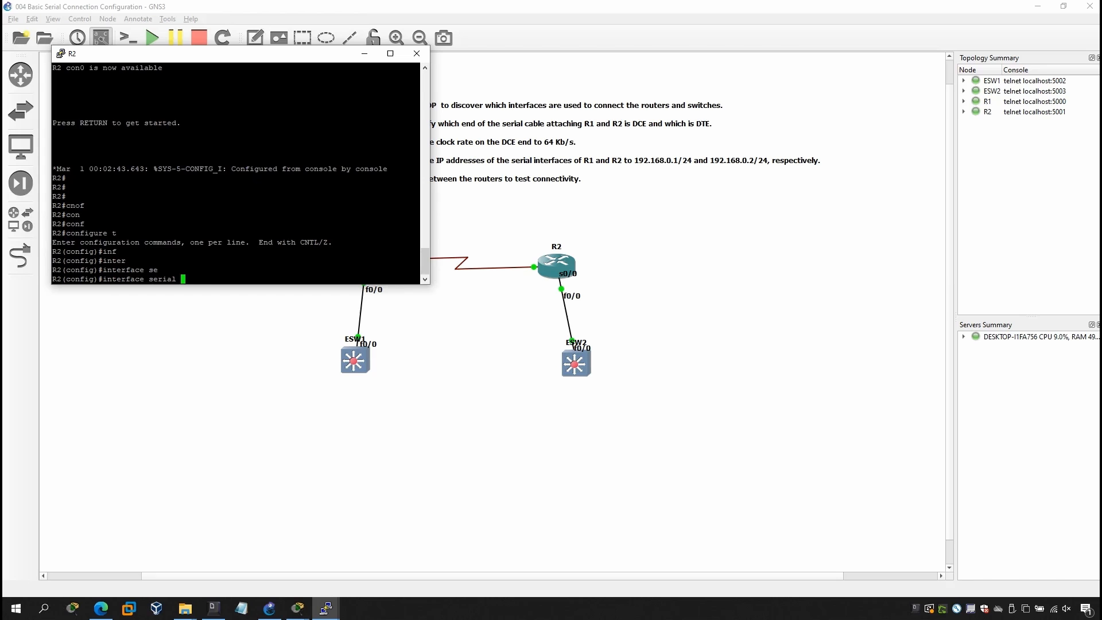
type("0/0")
key("Return")
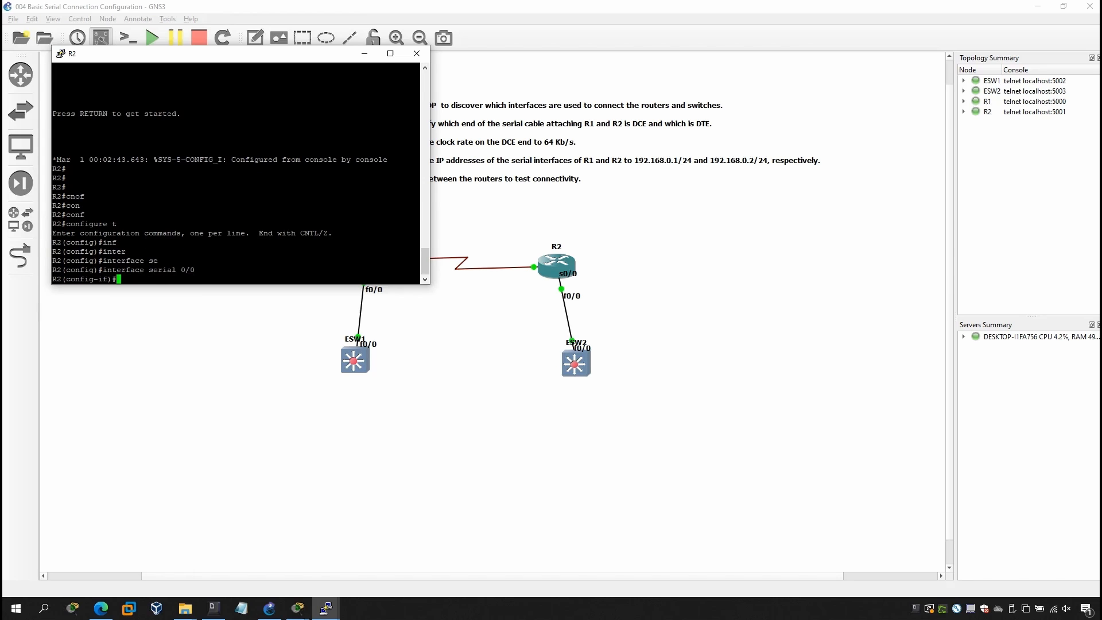
Enable R2's serial 0/0 interface with no shutdown.
type("no shu")
key("Tab")
key("Return")
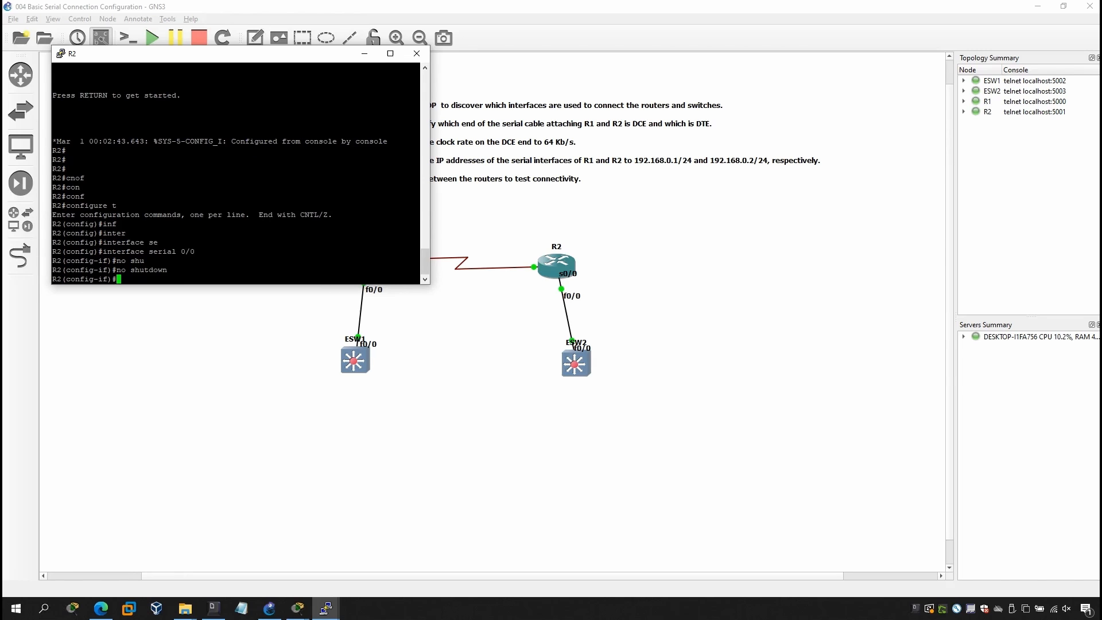
Assign IP address 192.168.0.2 with mask 255.255.255.0 to R2's serial 0/0 interface.
type("ip ad")
key("Tab")
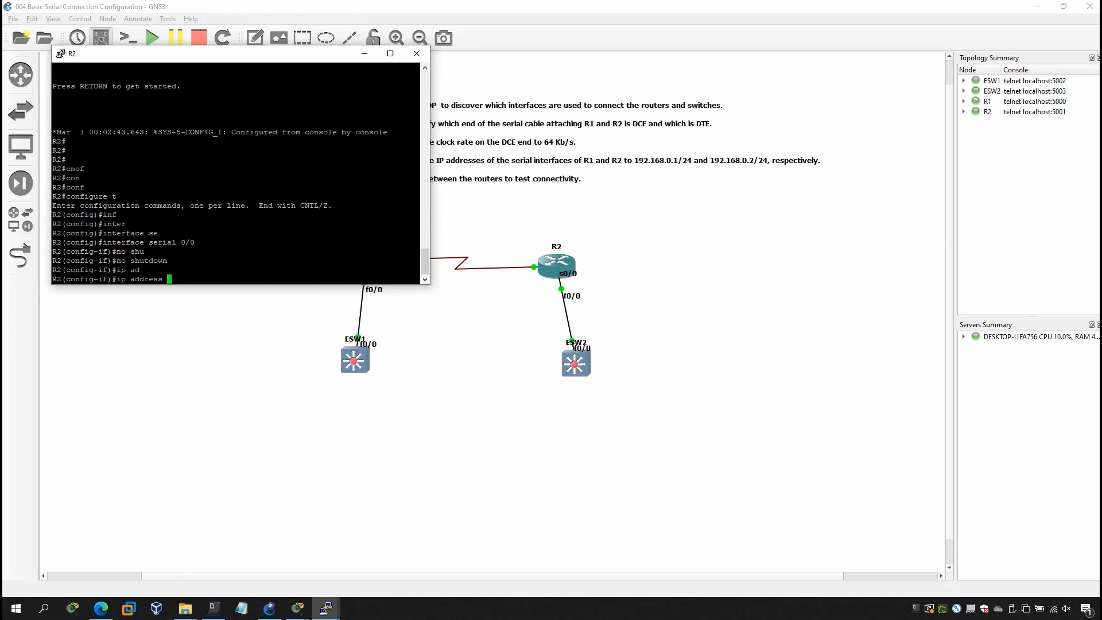
type("192.168")
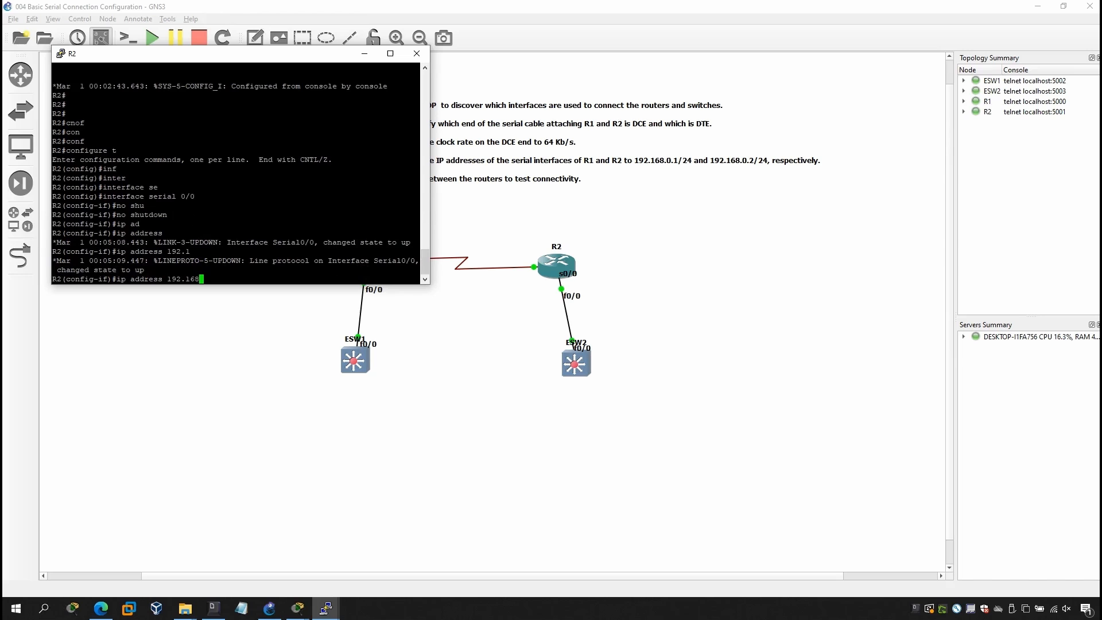
type(".0.2")
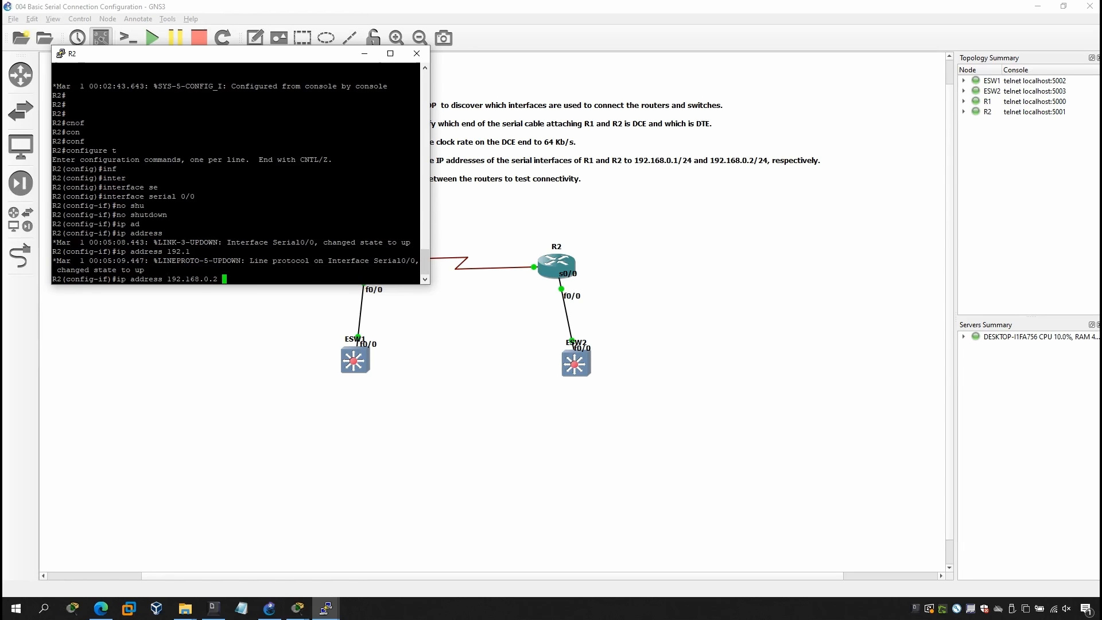
type(" 255.255.25")
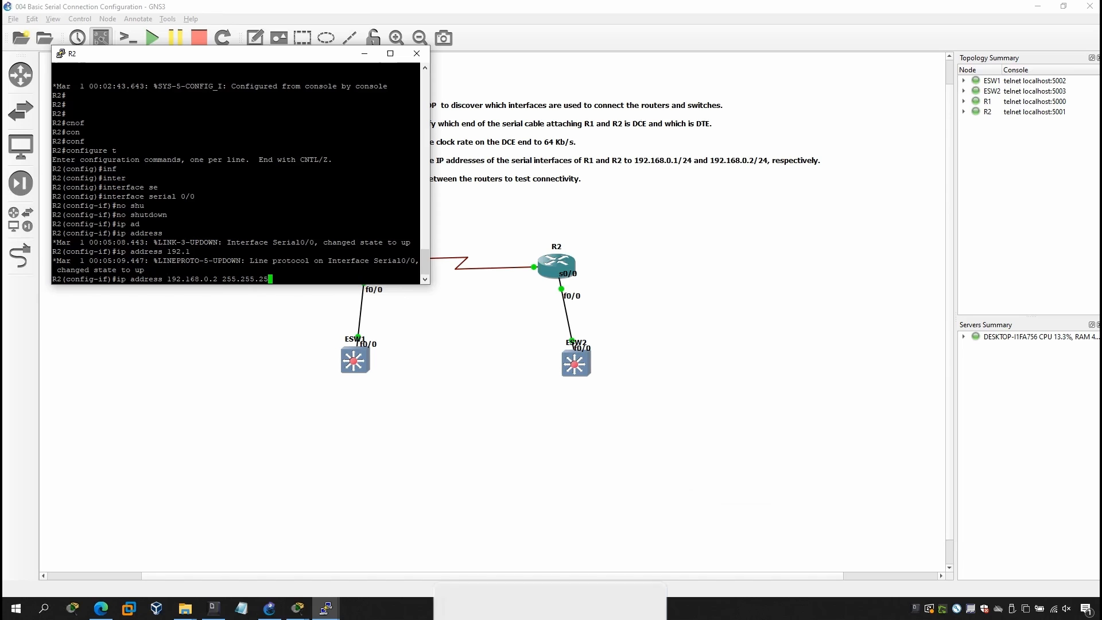
type("5.0")
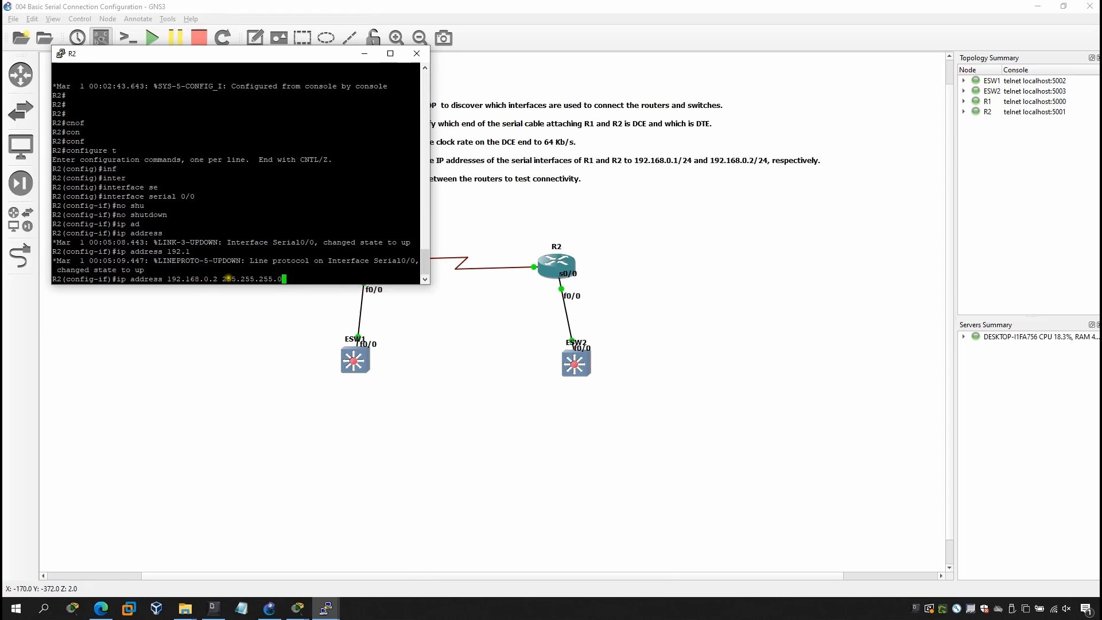
left_click(309, 279)
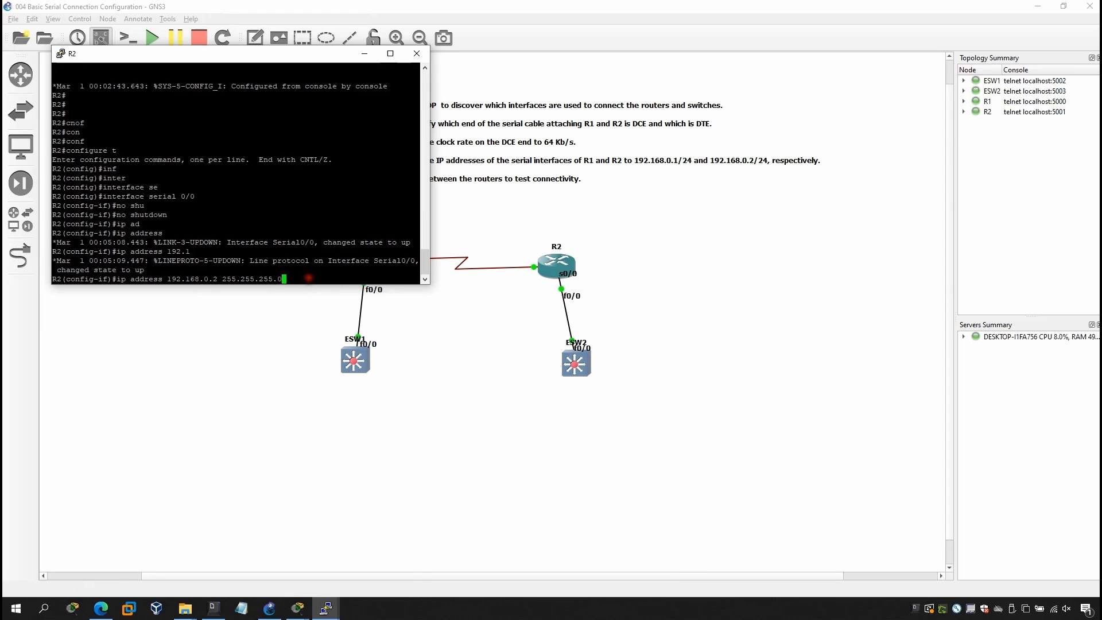
key("Return")
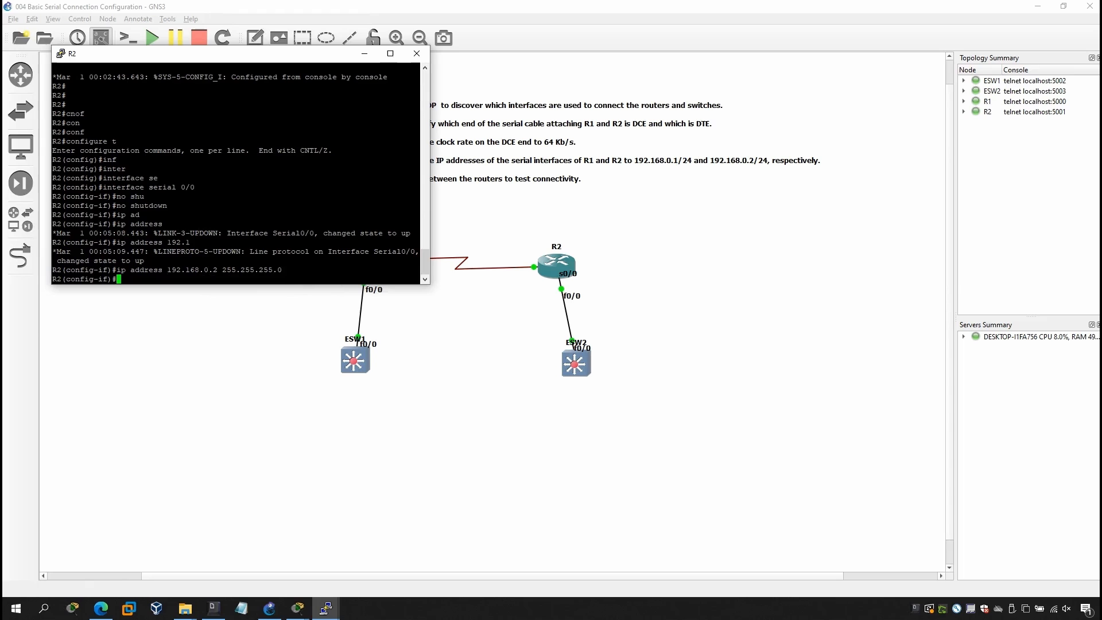
Leave interface and global configuration modes on R2.
type("exit")
key("Return")
type("ex")
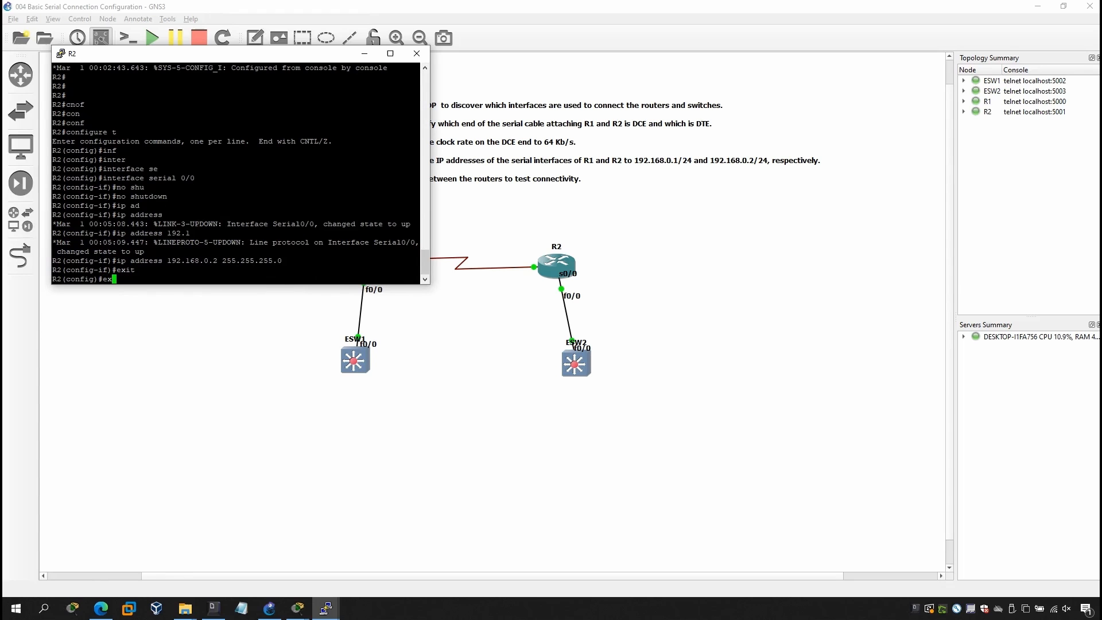
type("it")
key("Return")
Run show ip interface brief on R2 and check the Serial0/0 address, status and protocol.
type("sho ")
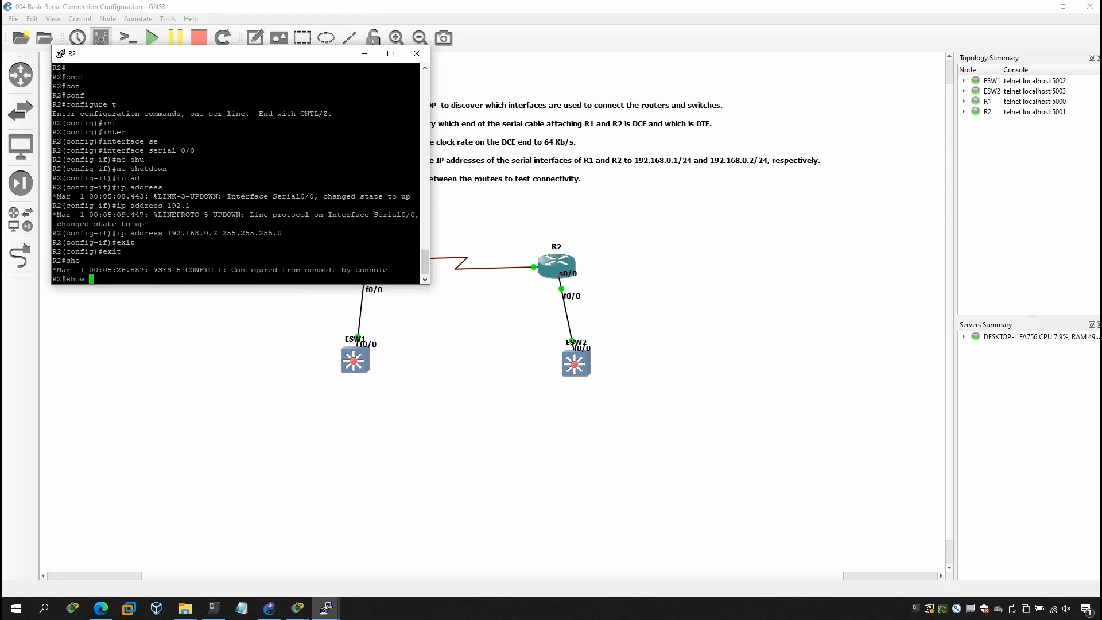
type(" ip inter")
key("Tab")
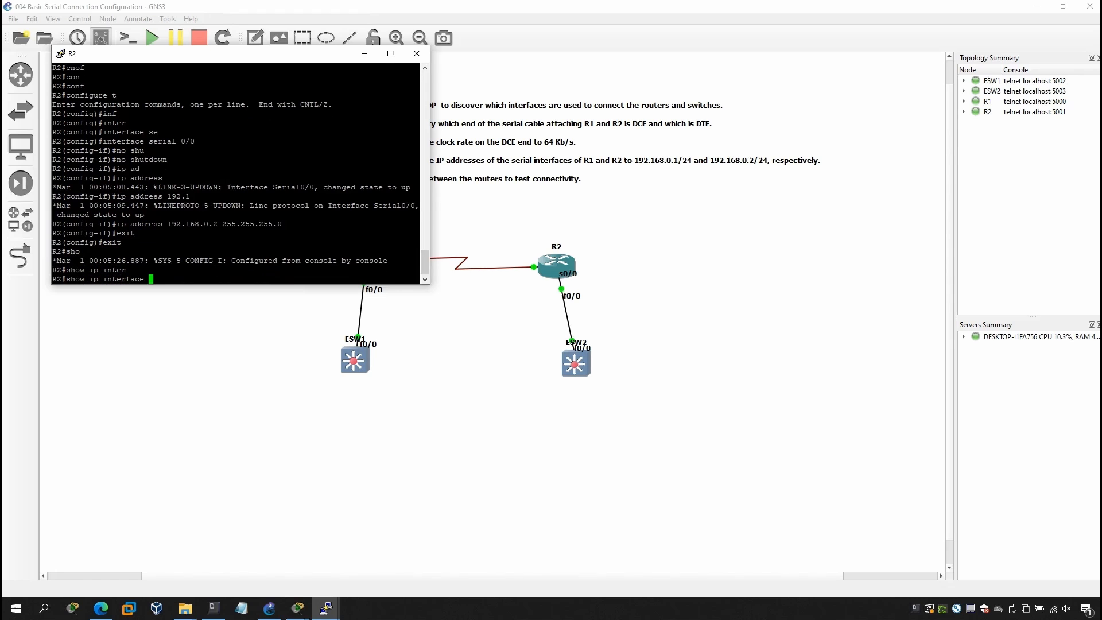
type("be")
key("Tab")
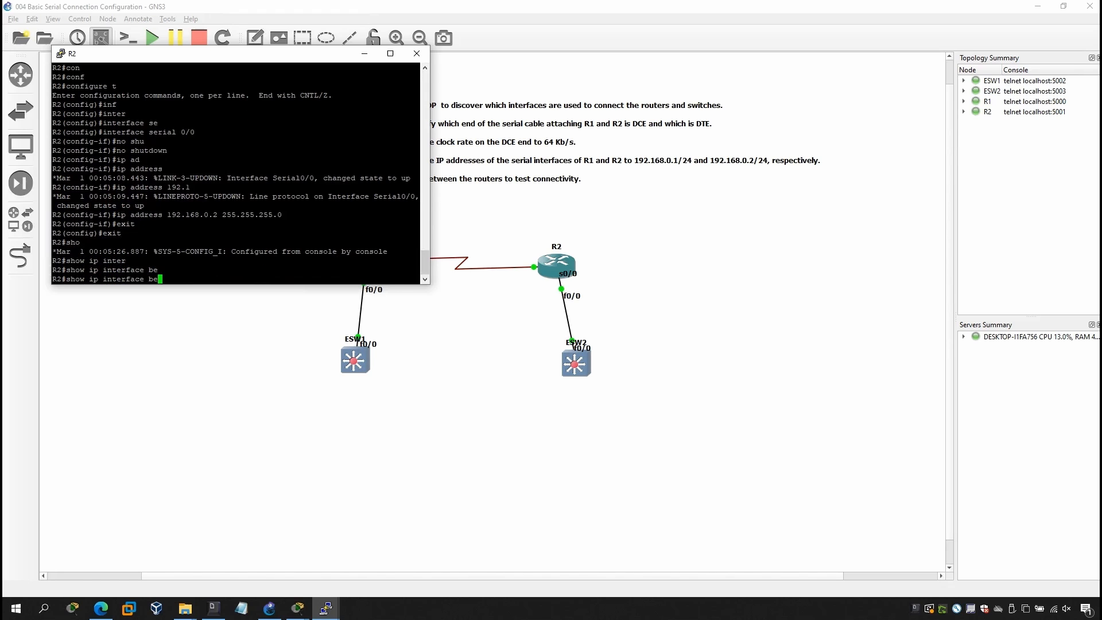
key("BackSpace")
type("ri")
key("Tab")
key("Return")
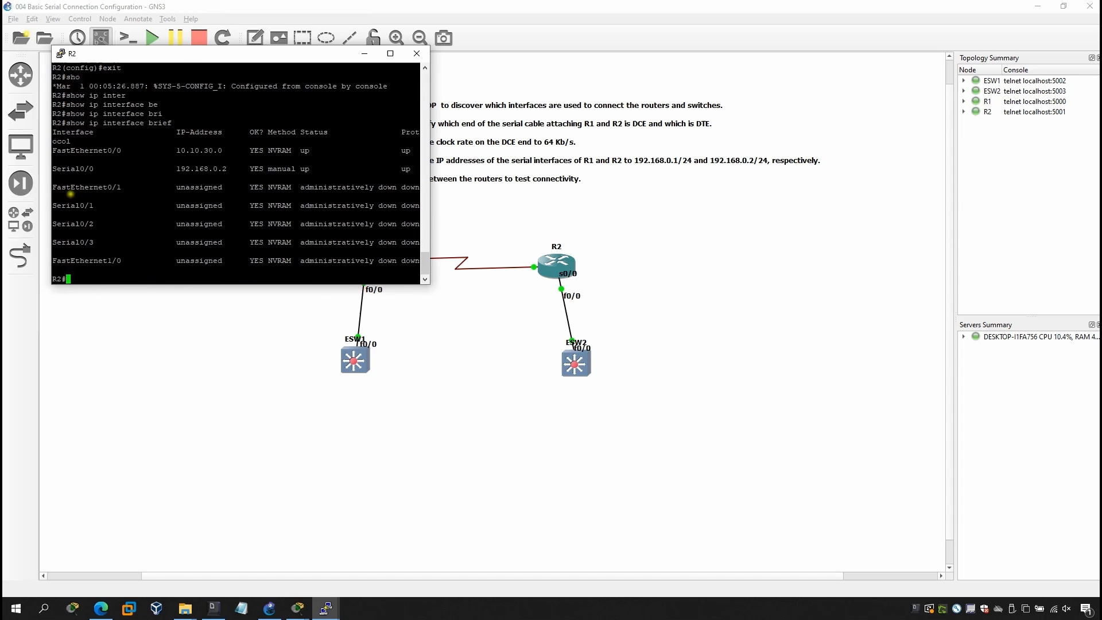
left_click_drag(416, 171, 106, 169)
left_click(164, 182)
Move the R2 console window clear of the routers and switches in the topology.
left_click_drag(322, 55, 717, 277)
left_click(601, 403)
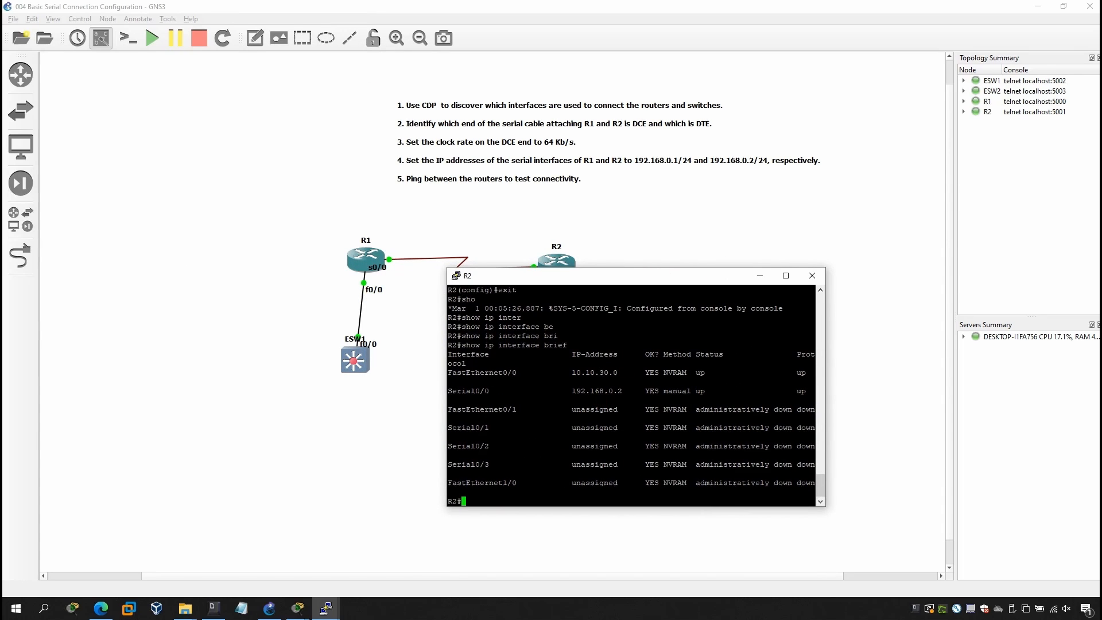
left_click_drag(627, 276, 813, 244)
left_click(738, 403)
Ping R1's serial address 192.168.0.1 from R2 and check the success rate.
type("po")
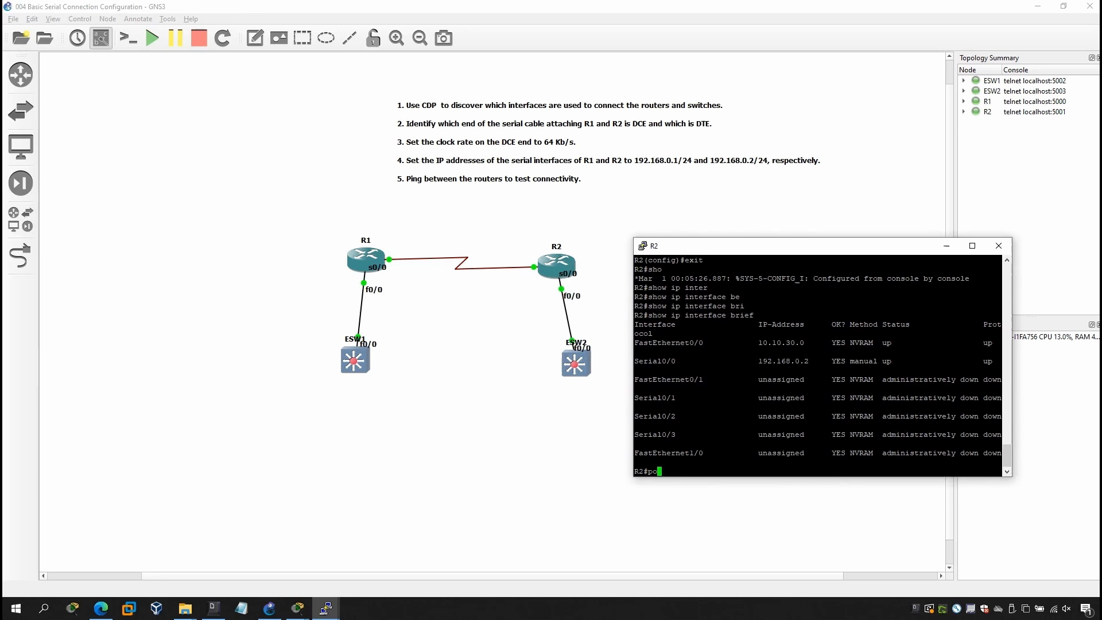
key("BackSpace")
type("ing 192.168.")
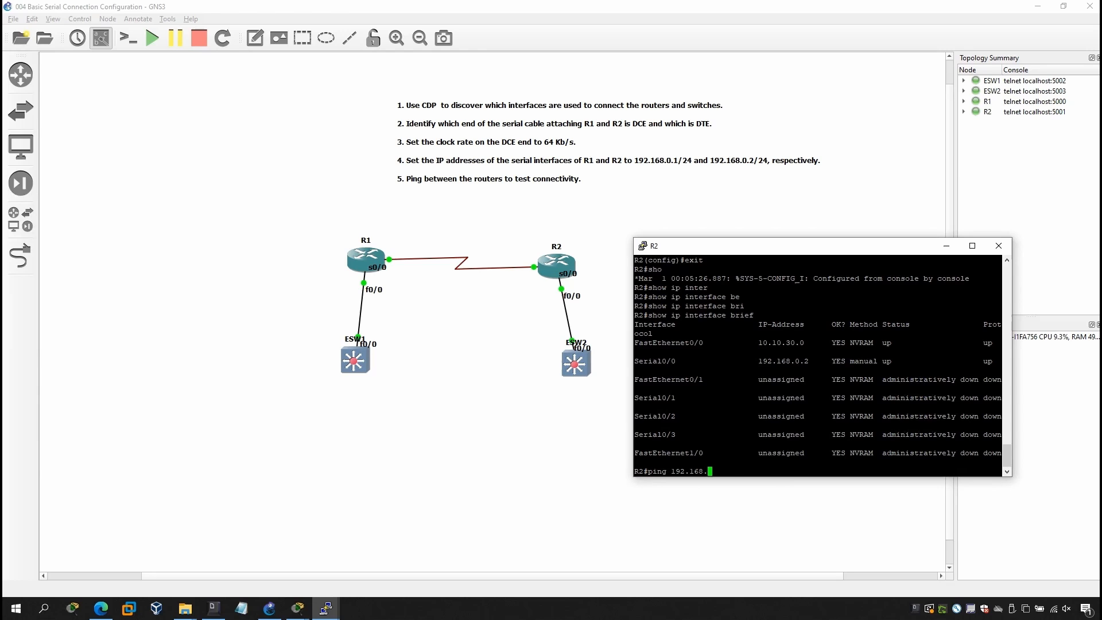
type("0.1")
key("Return")
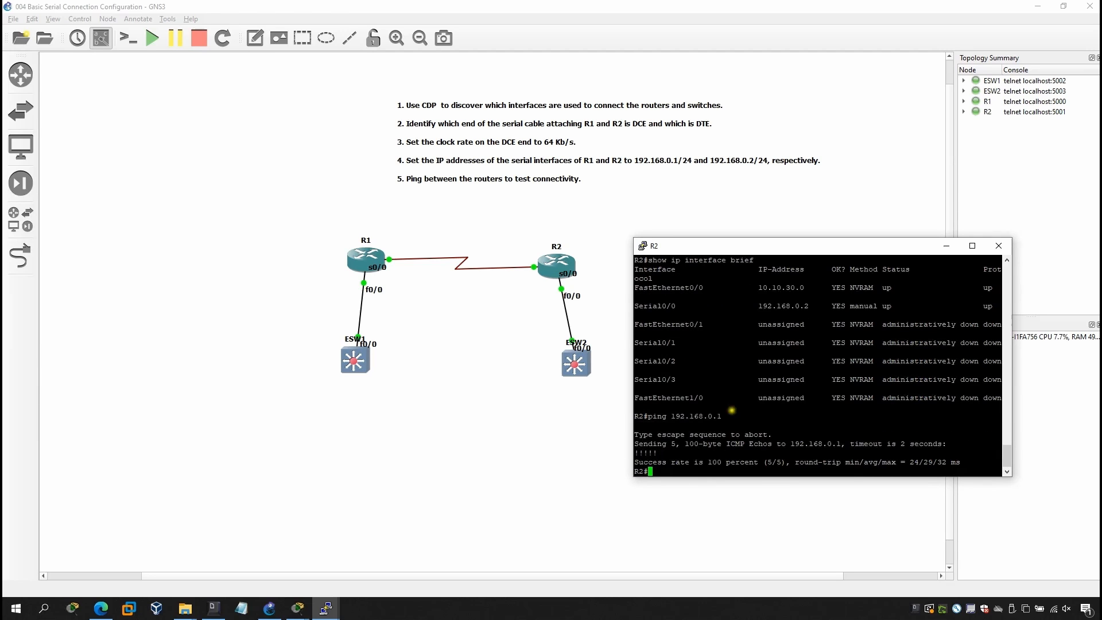
left_click_drag(635, 463, 754, 462)
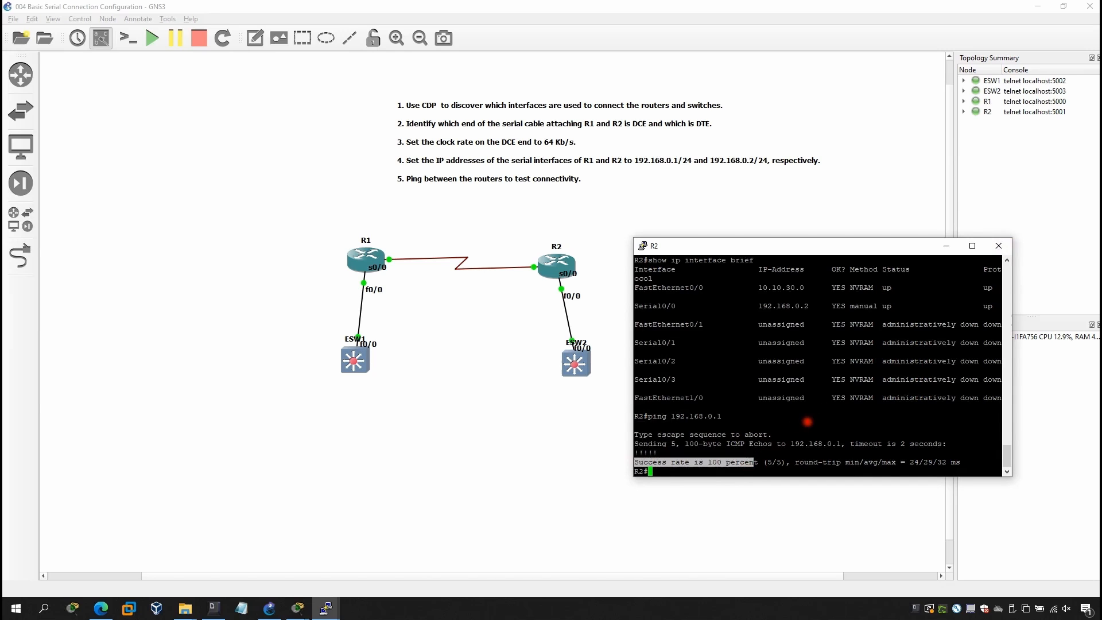
left_click(808, 422)
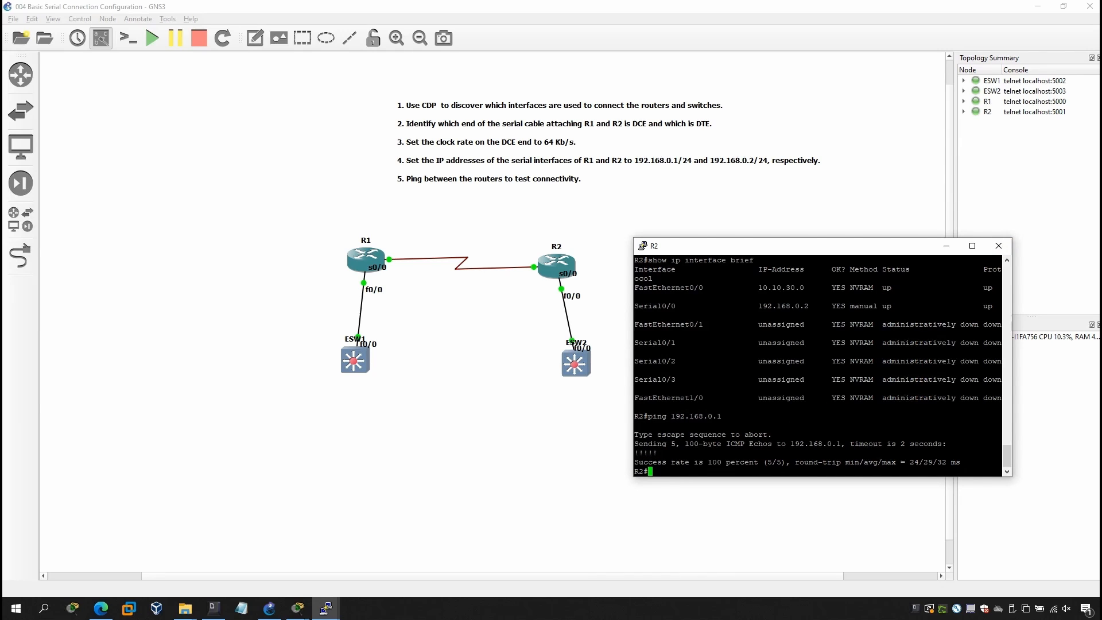
Run show cdp neighbors detail on R2.
type("show cdp ne")
key("Tab")
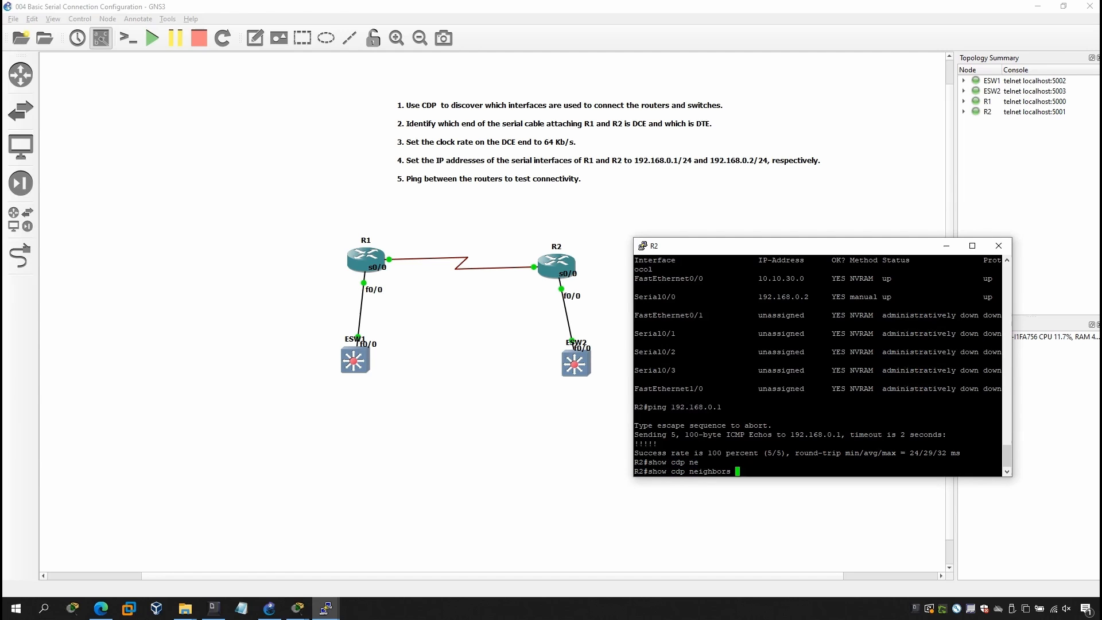
type("det")
key("Tab")
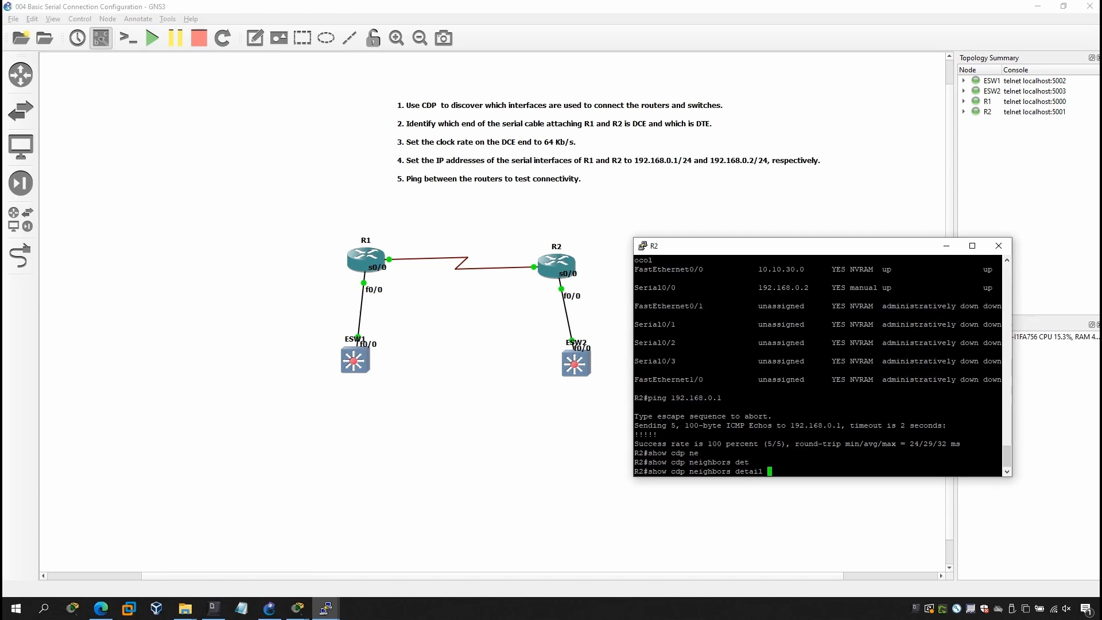
key("Return")
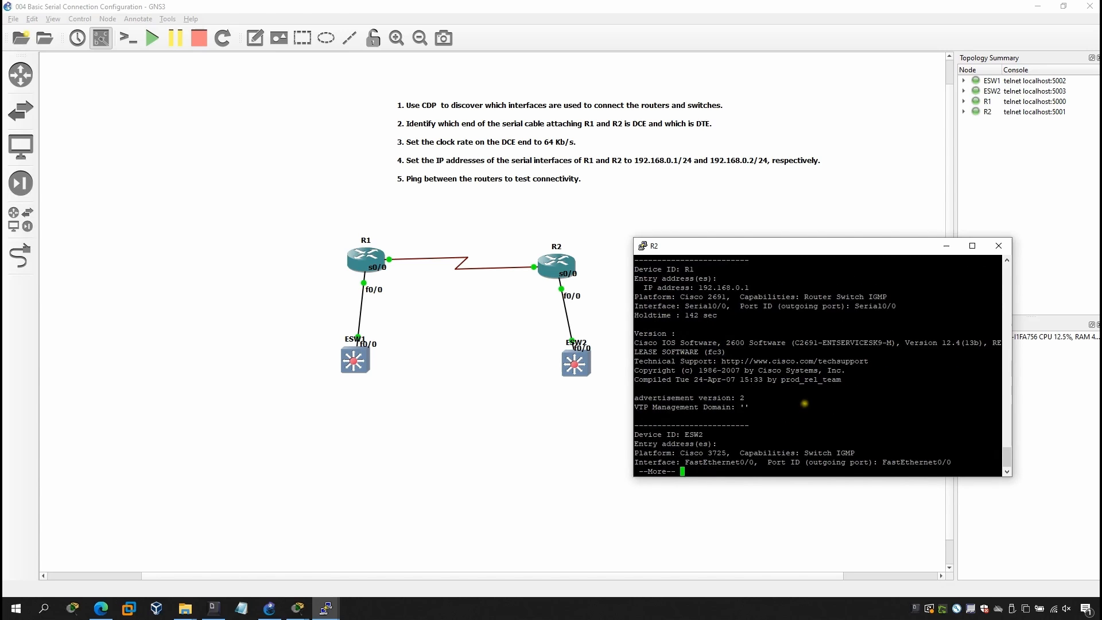
Examine R1's IP address, platform and interface in R2's CDP neighbor details, and page through the remaining output.
left_click_drag(634, 268, 741, 287)
left_click(641, 280)
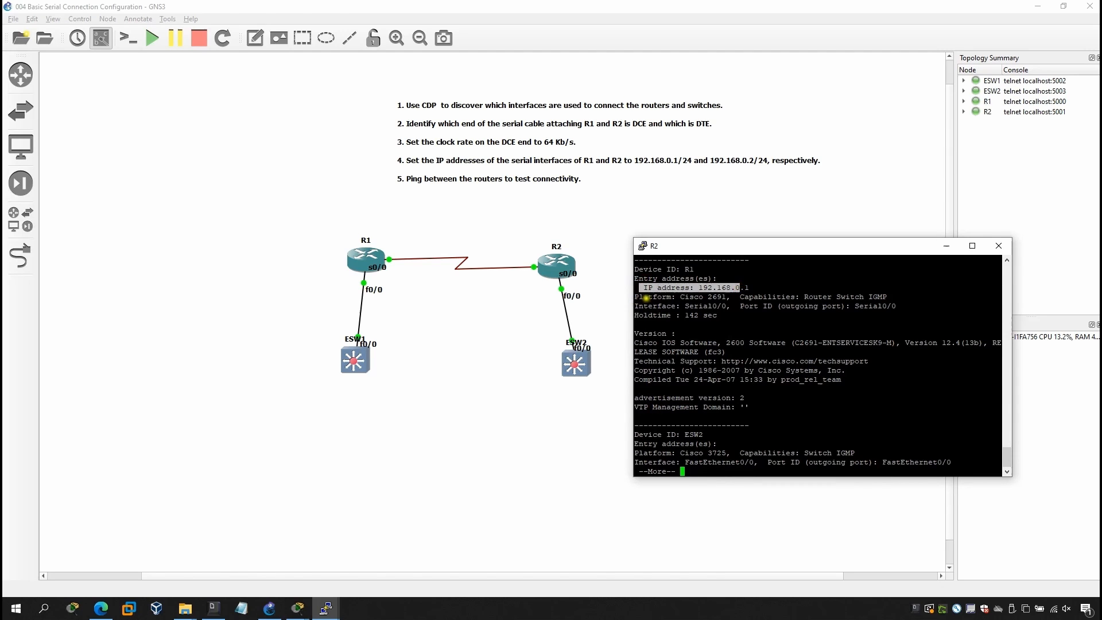
left_click_drag(637, 297, 716, 330)
left_click(656, 305)
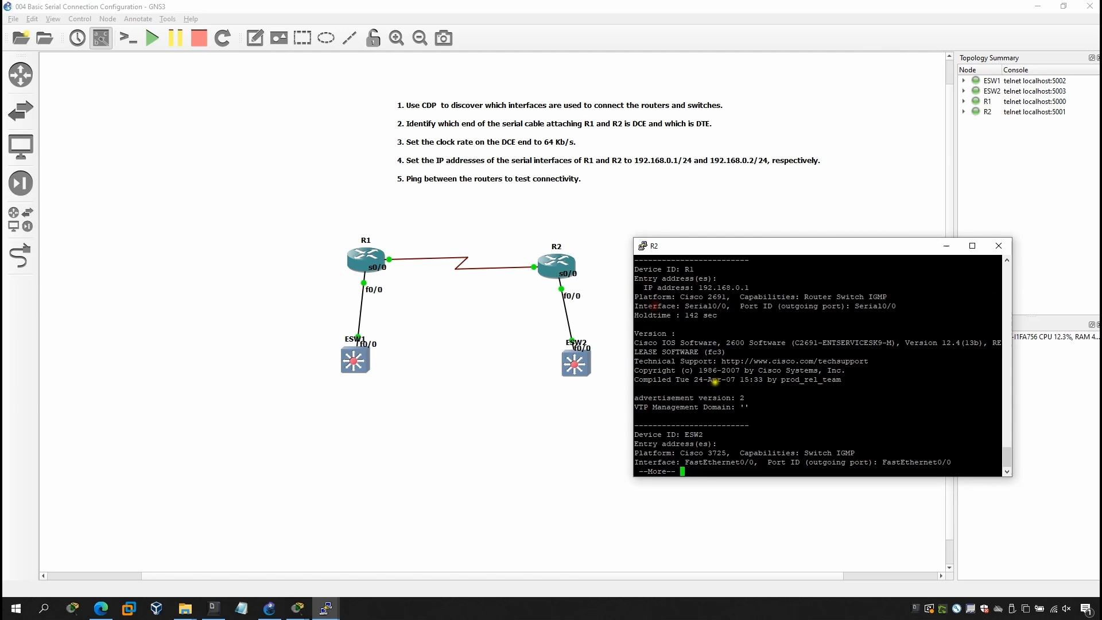
key("space")
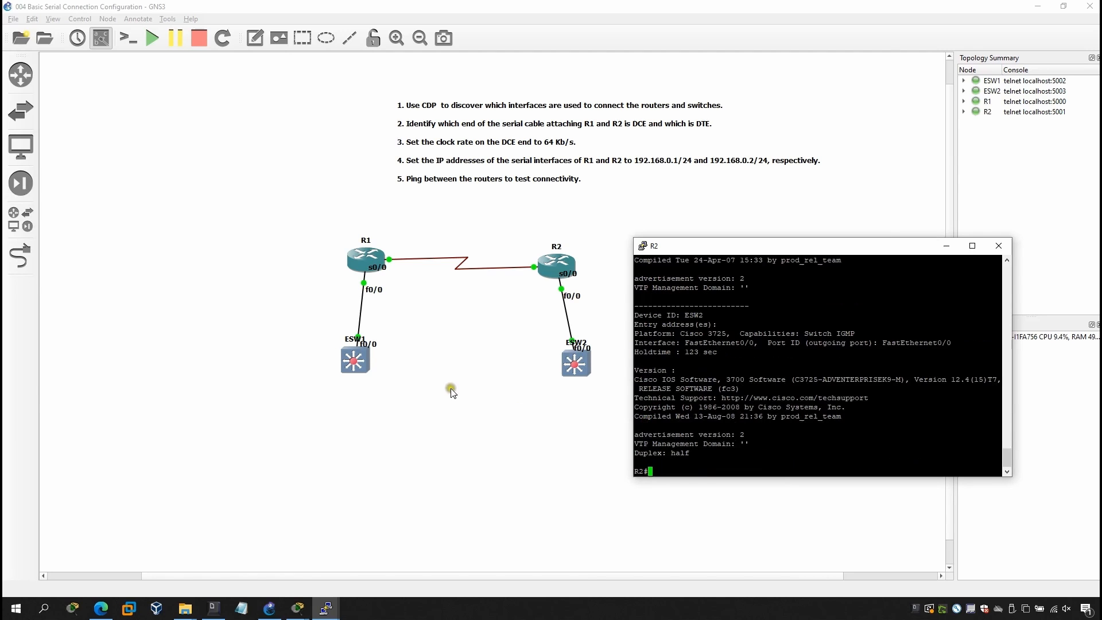
Open the console of router R1 from the topology.
right_click(361, 254)
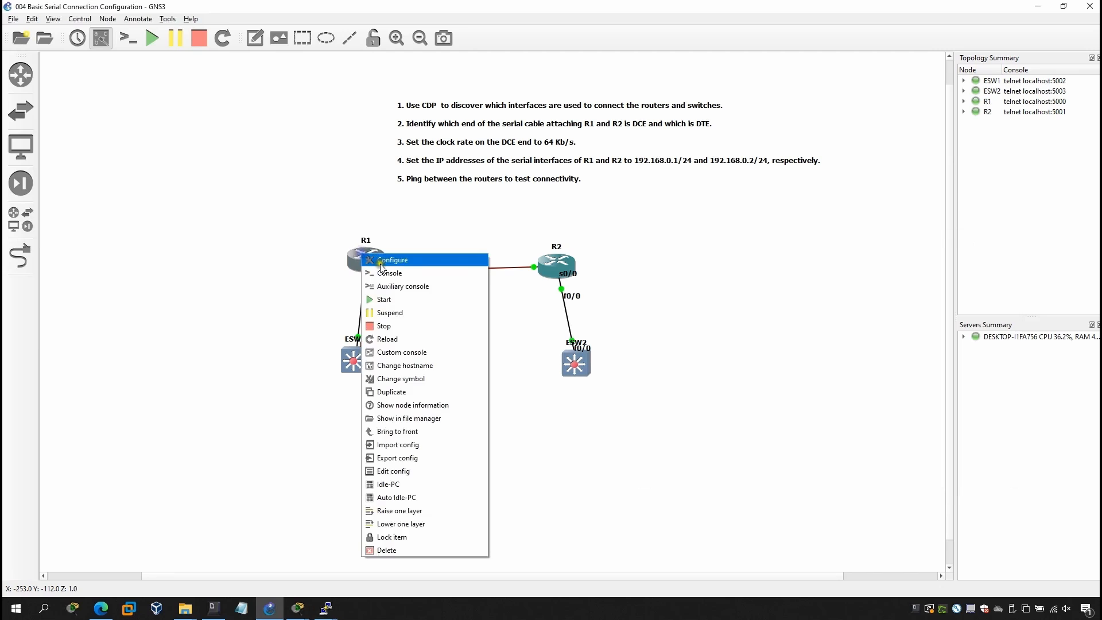
left_click(390, 271)
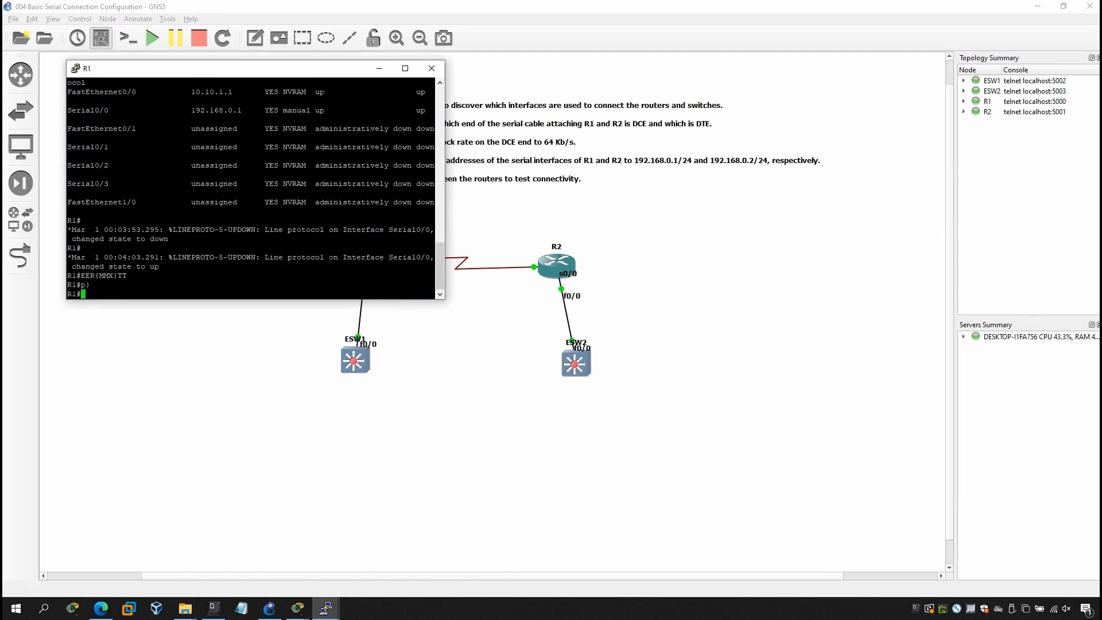
Run show cdp neighbors detail on R1.
type("show")
key("Tab")
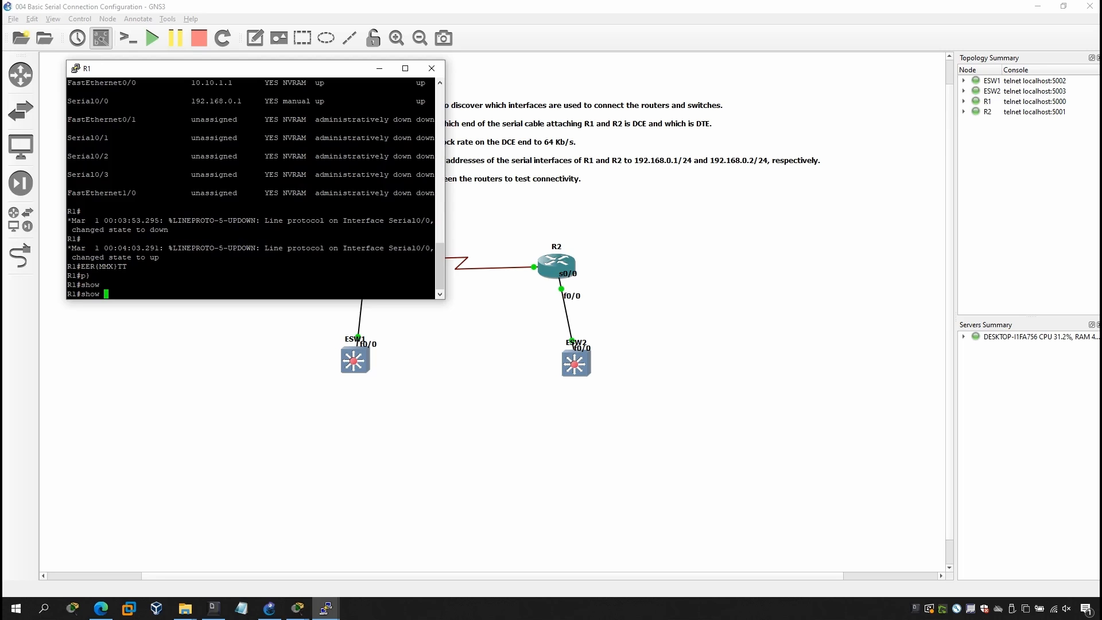
type("cd")
key("Tab")
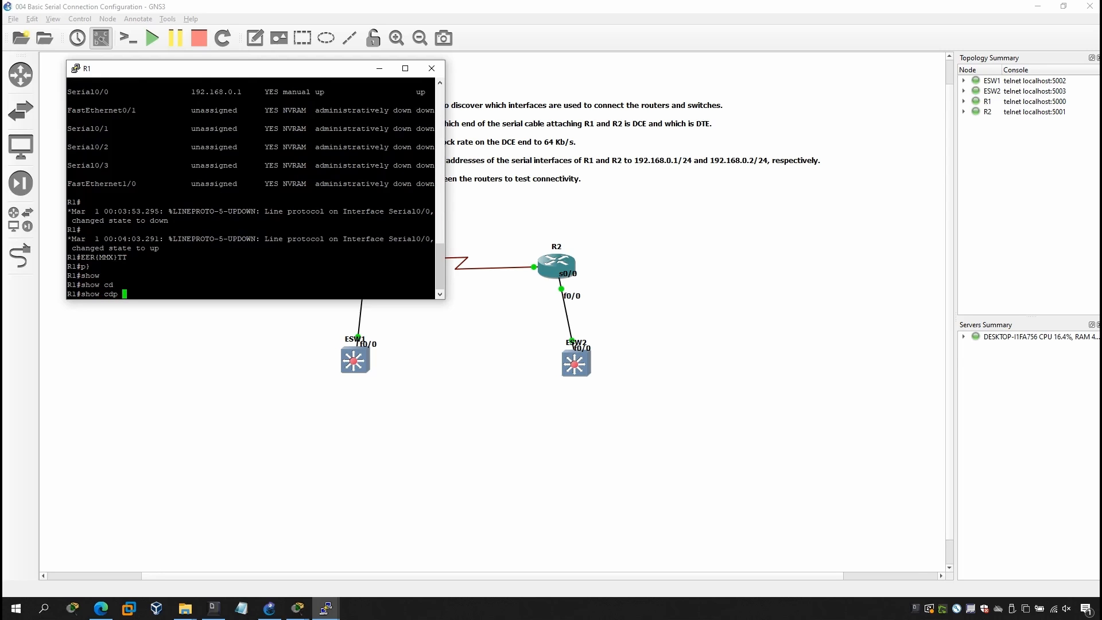
type("p ne")
key("Tab")
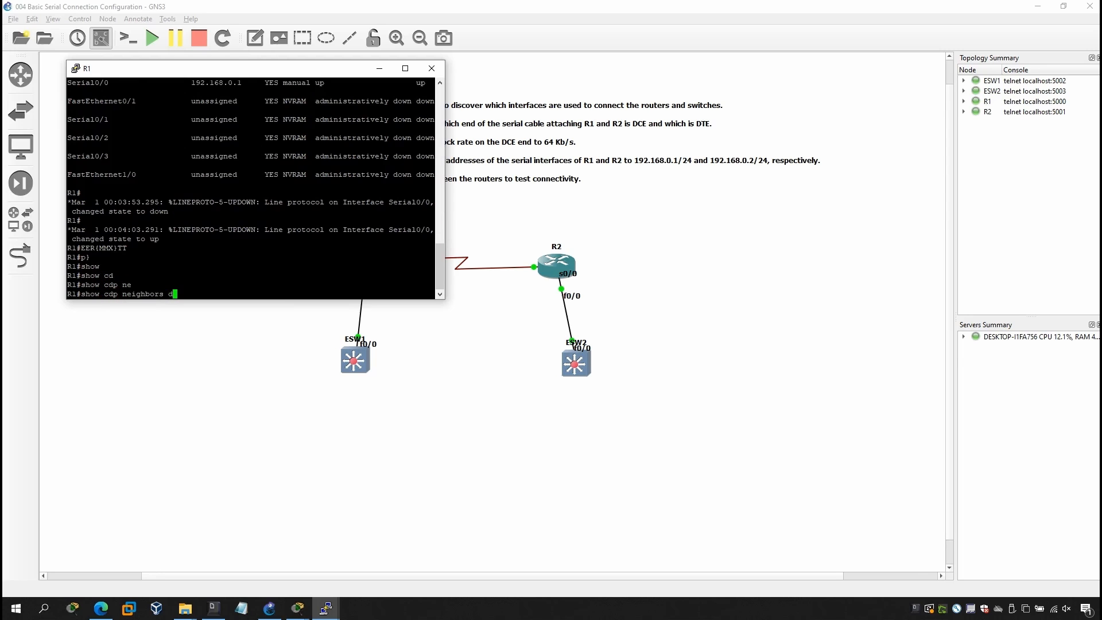
key("Tab")
key("Return")
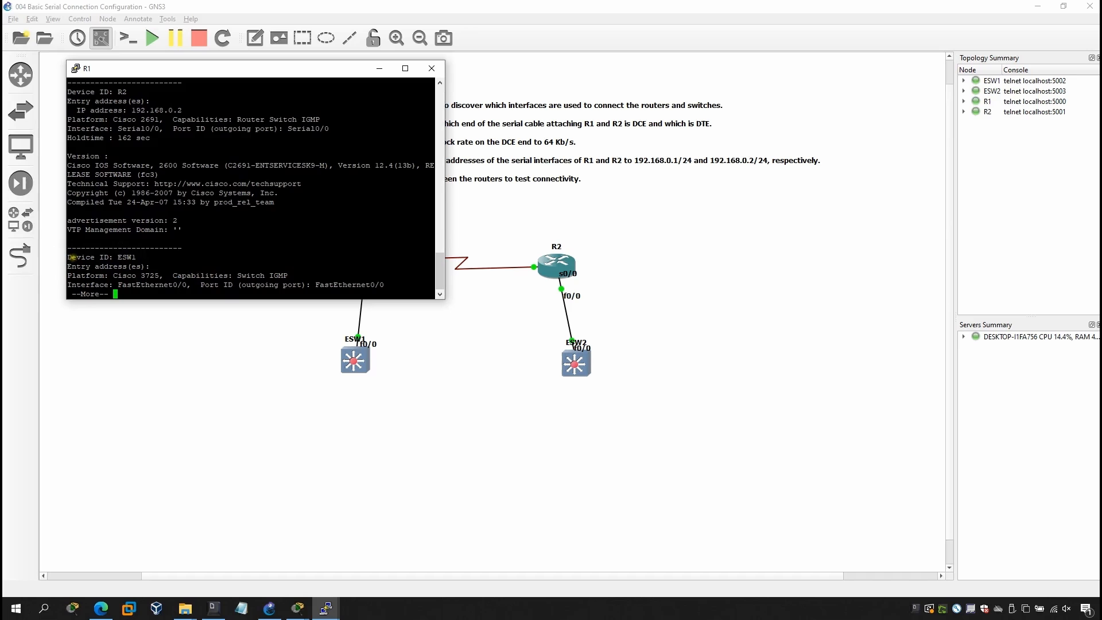
Examine the R2 and ESW1 entries in R1's CDP neighbor details, including ESW1's holdtime and outgoing port, paging through to the end.
left_click_drag(72, 257, 85, 257)
left_click_drag(86, 93, 122, 90)
left_click(110, 224)
key("space")
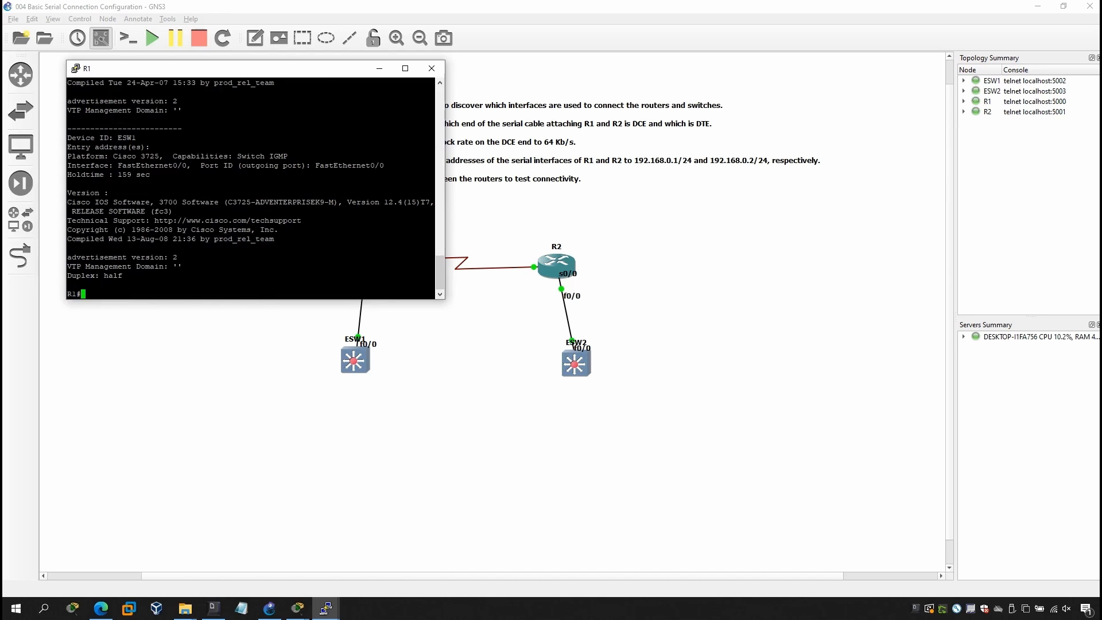
left_click_drag(111, 174, 160, 174)
left_click(160, 196)
left_click_drag(228, 165, 312, 165)
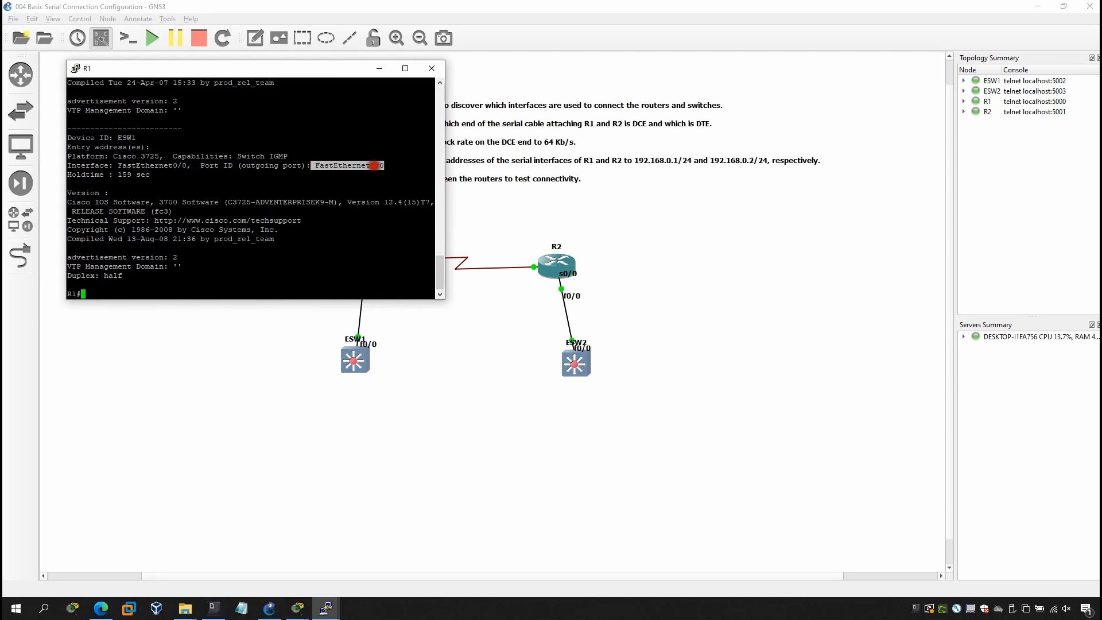
left_click(249, 181)
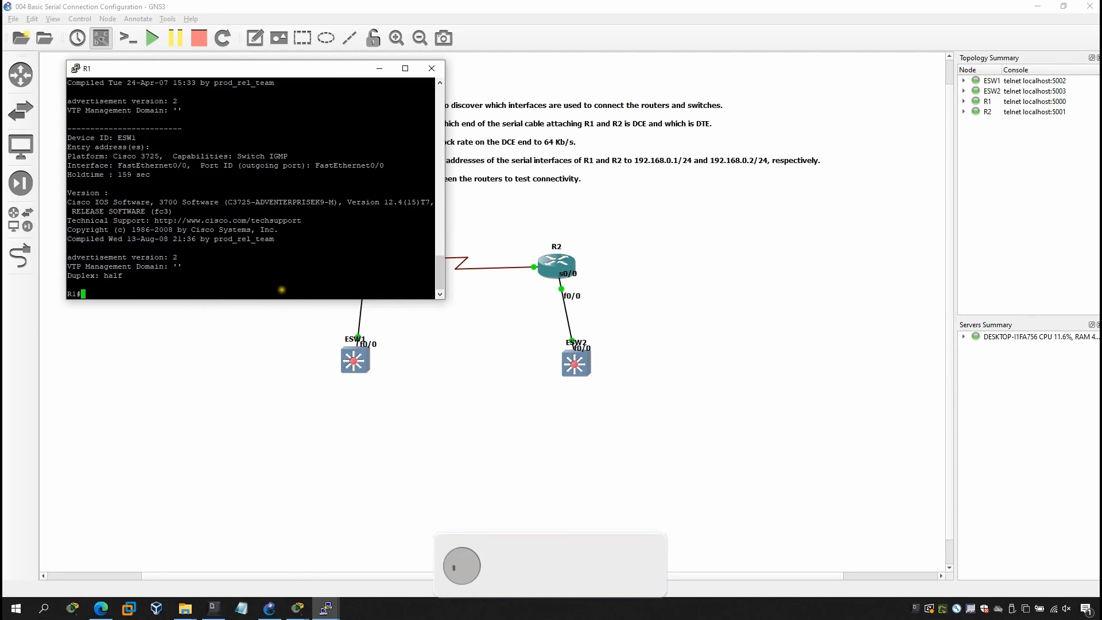
Ping R2's serial address 192.168.0.2 from R1 to test connectivity.
type("pin")
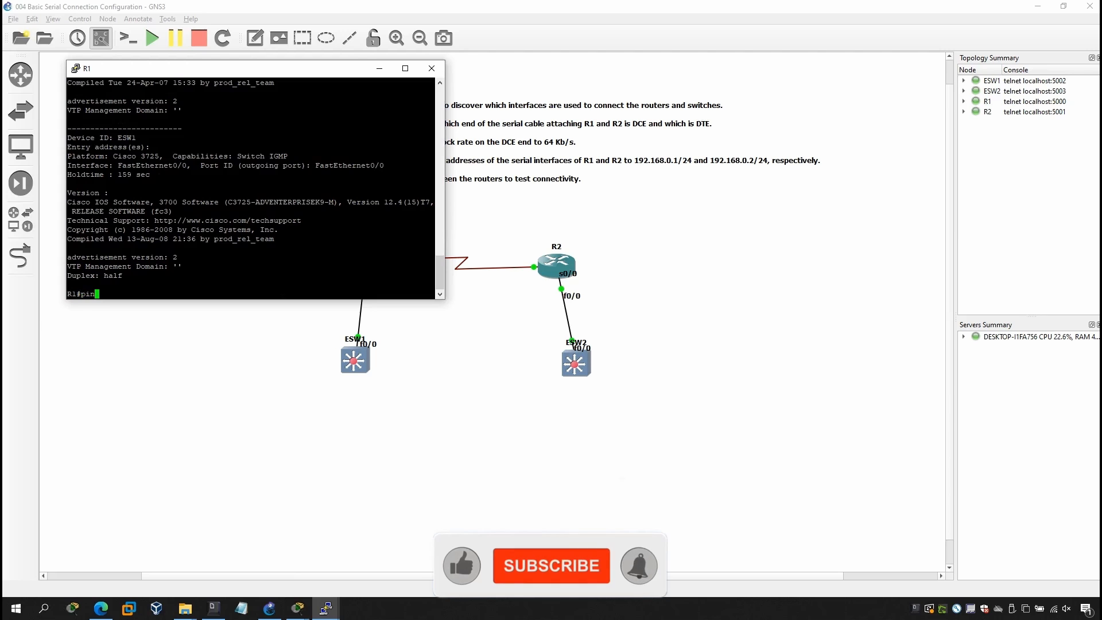
type("g ")
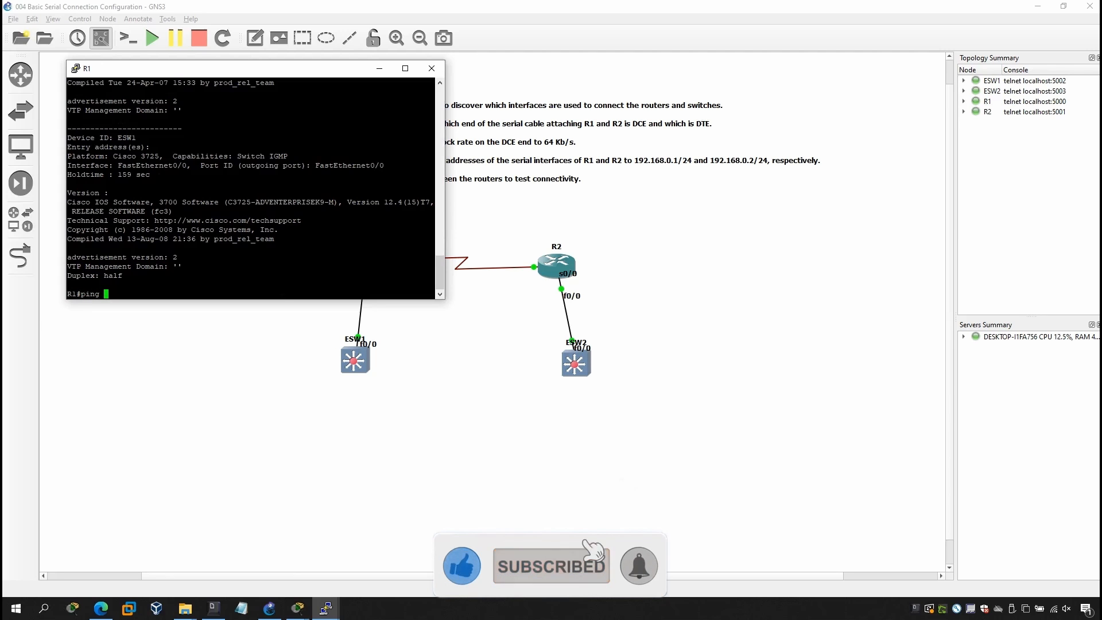
type("192.1")
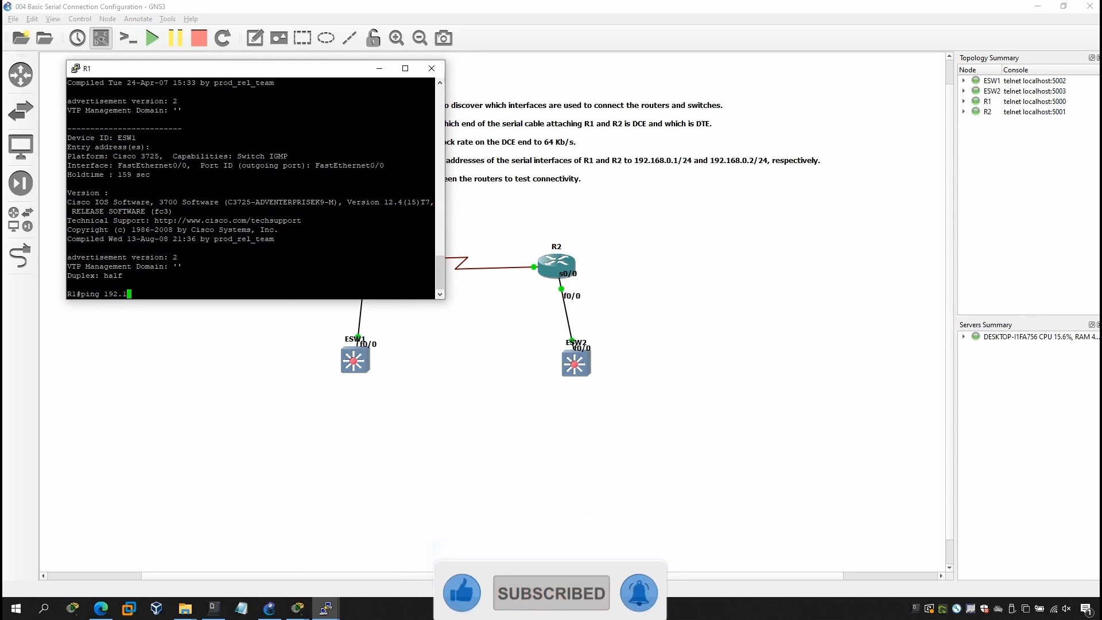
type("68.0.2")
key("Return")
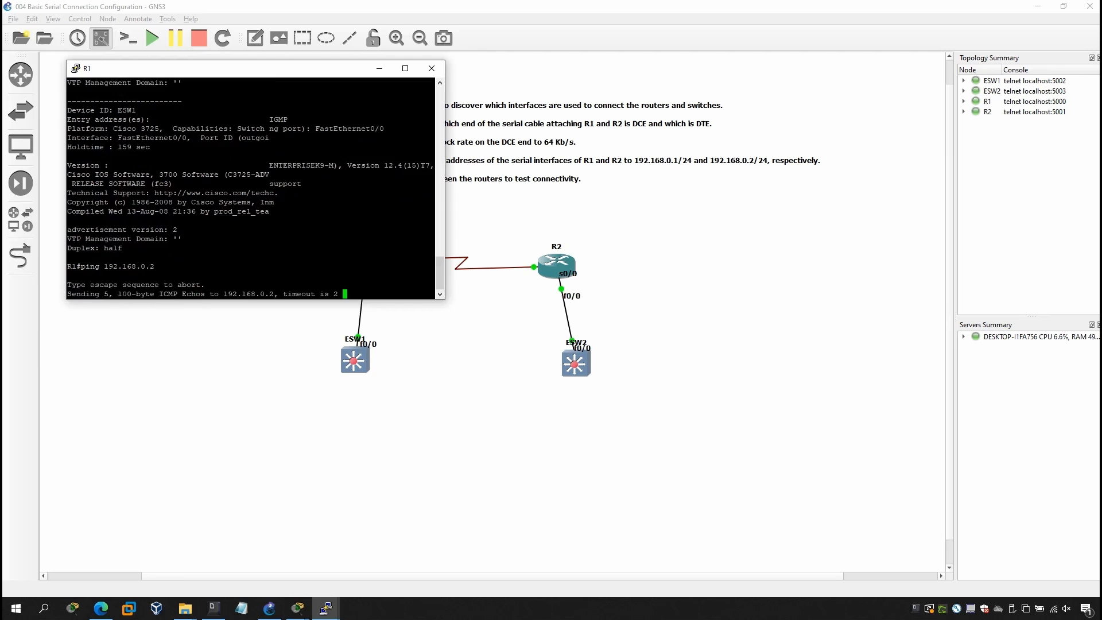